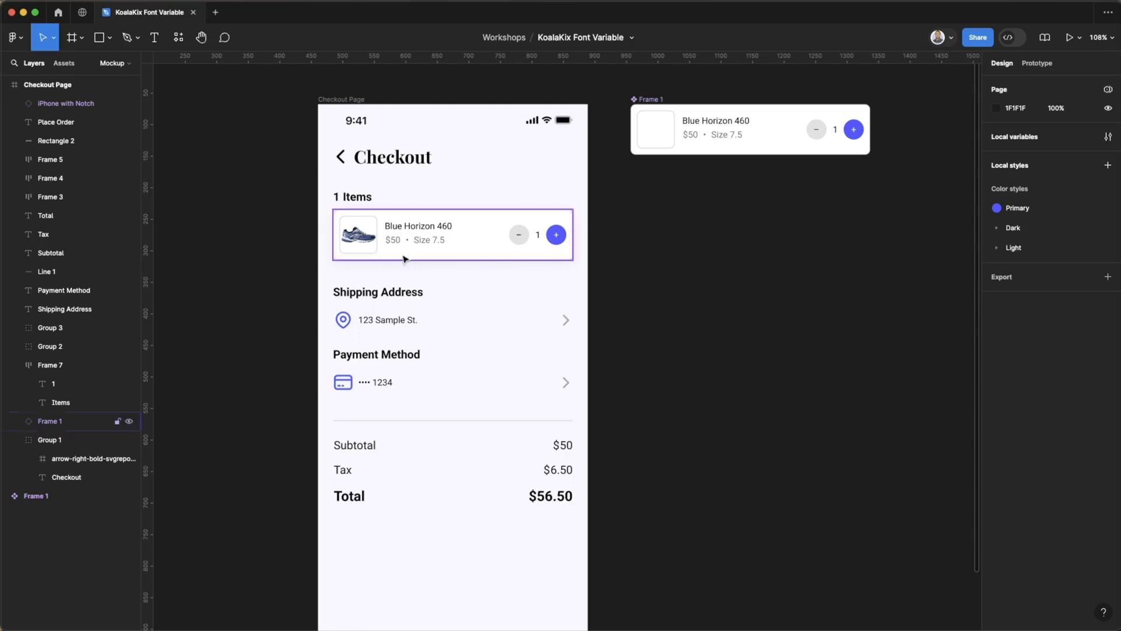
Step: Pan to the checkout mockup and inspect the fonts of the Checkout heading and Items text
{"action": "scroll", "coordinate": [530, 391], "scroll_direction": "down", "scroll_amount": 1}
{"action": "scroll", "coordinate": [530, 391], "scroll_direction": "right", "scroll_amount": 1}
{"action": "scroll", "coordinate": [530, 392], "scroll_direction": "up", "scroll_amount": 1}
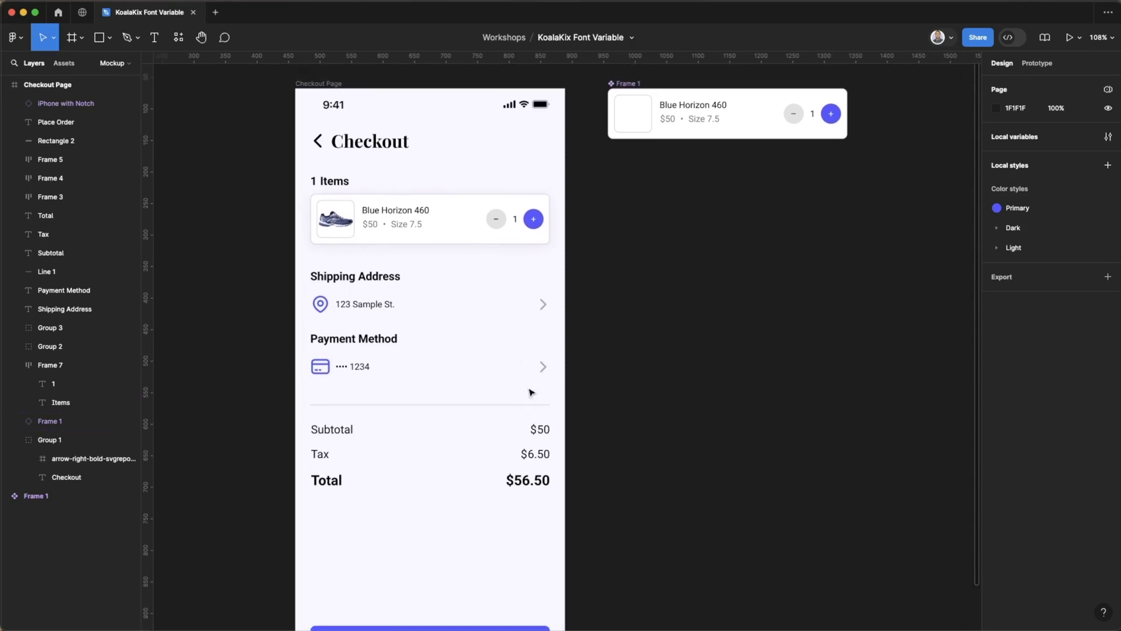
{"action": "scroll", "coordinate": [531, 392], "scroll_direction": "down", "scroll_amount": 3}
{"action": "scroll", "coordinate": [530, 392], "scroll_direction": "left", "scroll_amount": 1}
{"action": "scroll", "coordinate": [531, 391], "scroll_direction": "up", "scroll_amount": 3}
{"action": "scroll", "coordinate": [531, 392], "scroll_direction": "up", "scroll_amount": 1}
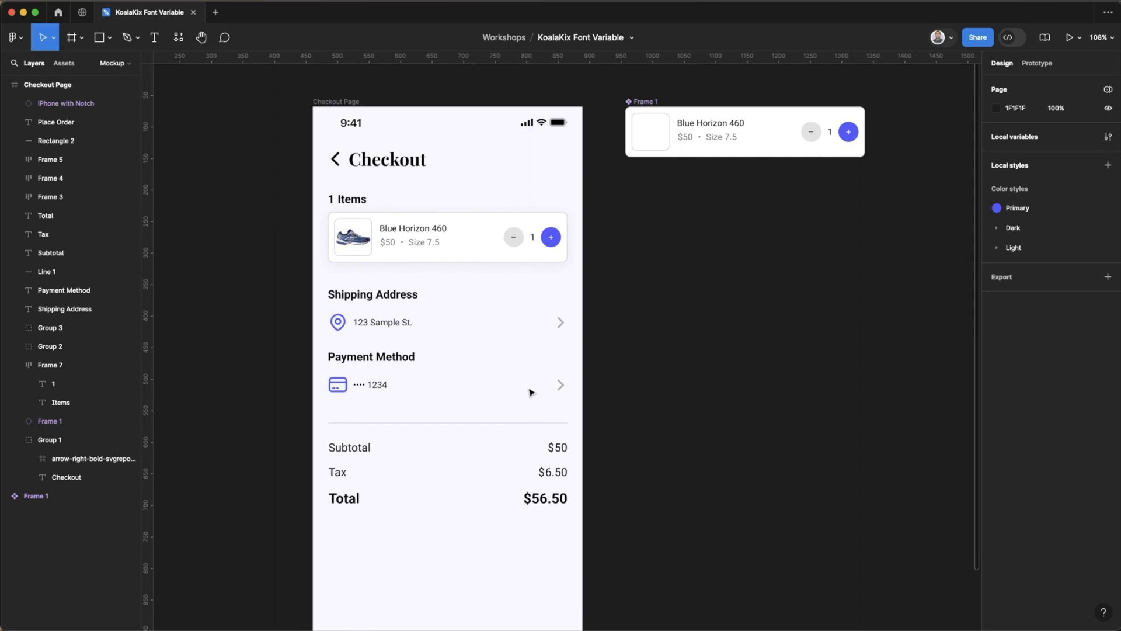
{"action": "scroll", "coordinate": [531, 392], "scroll_direction": "up", "scroll_amount": 1}
{"action": "scroll", "coordinate": [531, 392], "scroll_direction": "right", "scroll_amount": 1}
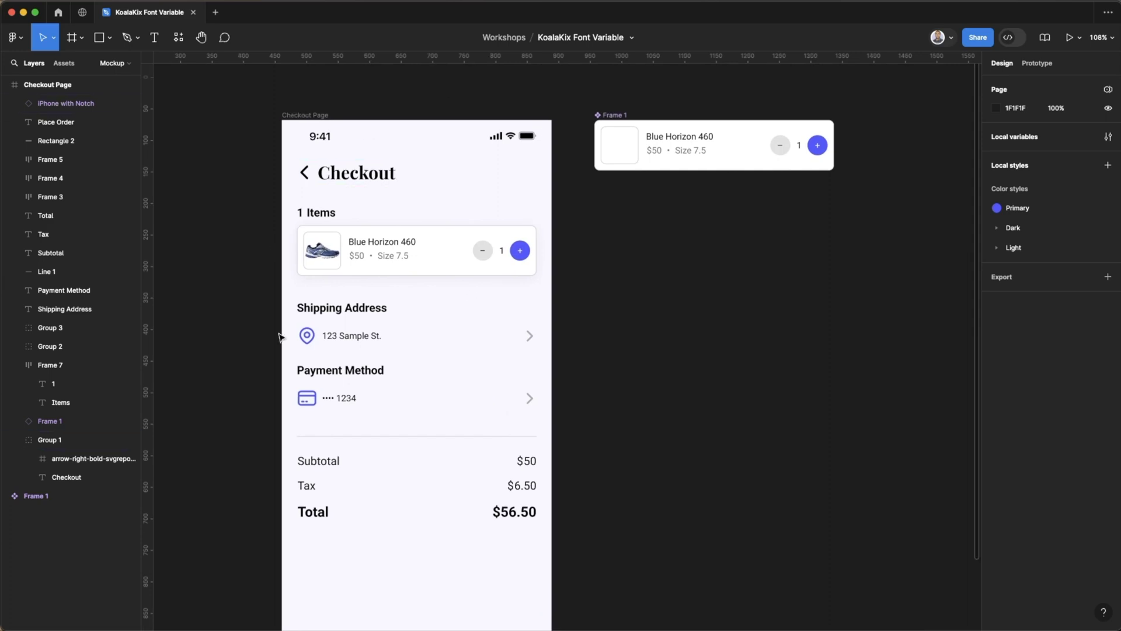
{"action": "left_click", "coordinate": [381, 174]}
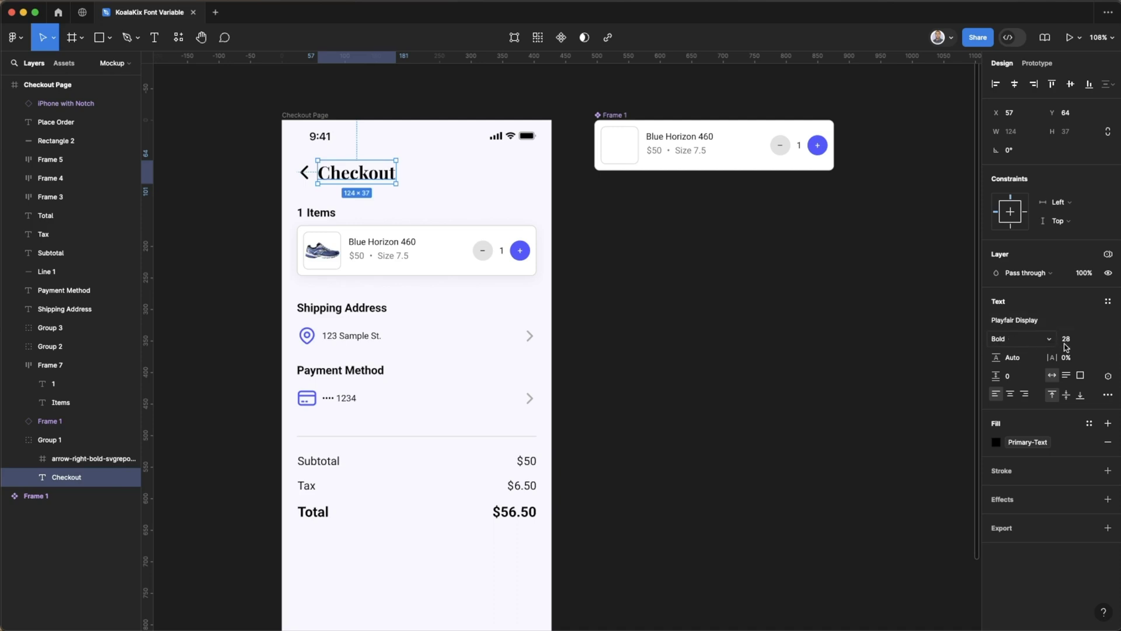
{"action": "left_click", "coordinate": [321, 216]}
{"action": "double_click", "coordinate": [323, 215]}
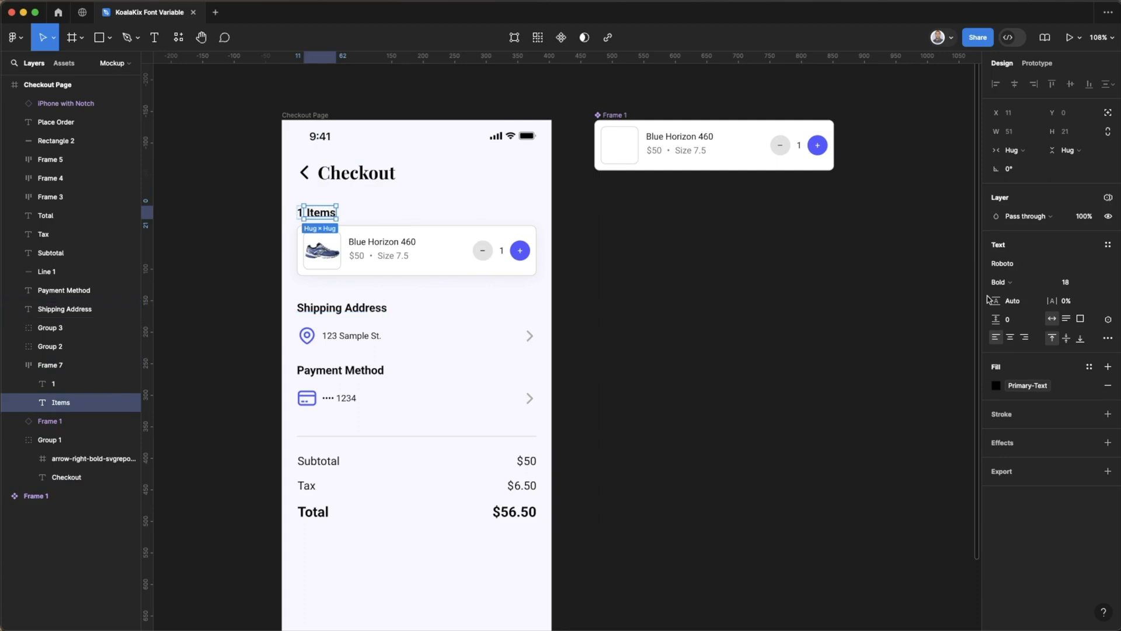
Step: Check the address text's font, then reselect the Checkout heading and show its text styles list
{"action": "left_click", "coordinate": [354, 335]}
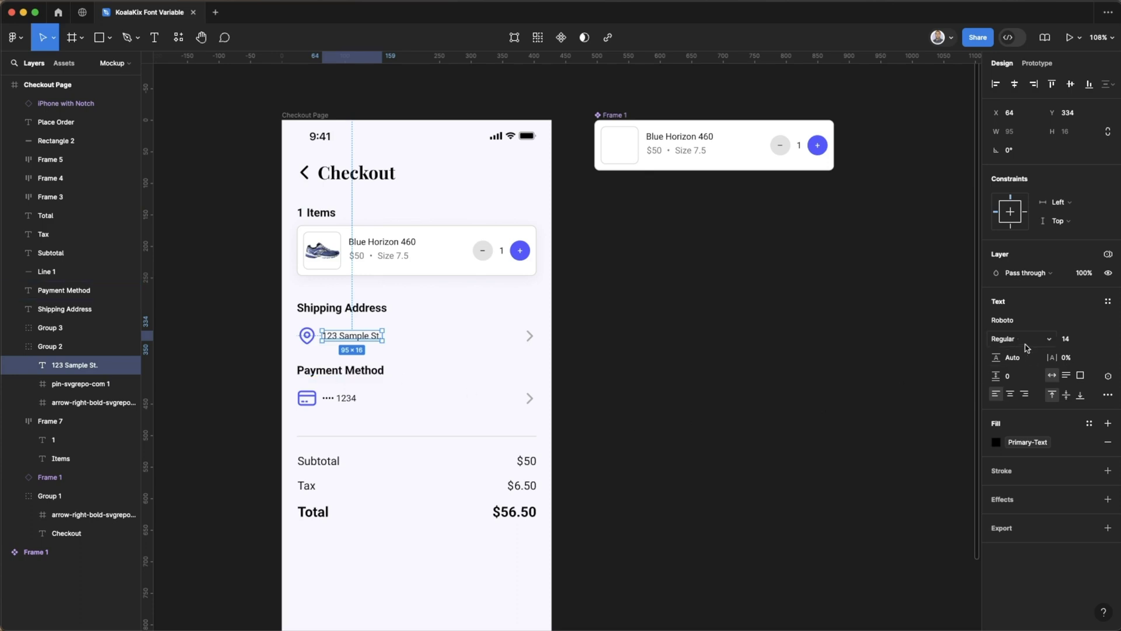
{"action": "left_click", "coordinate": [655, 364]}
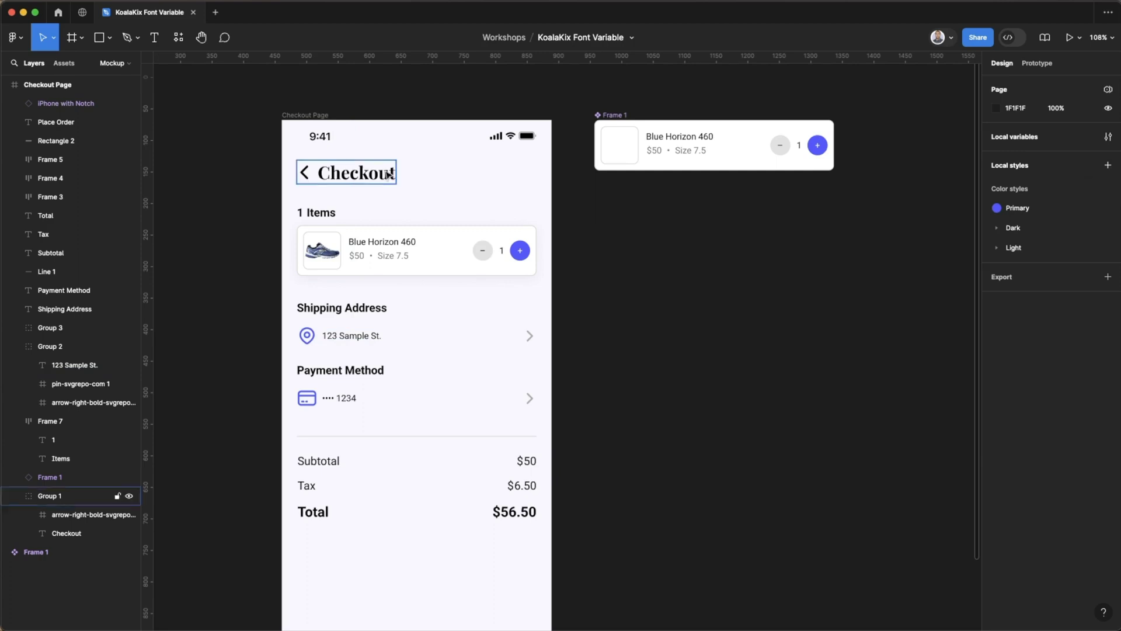
{"action": "left_click", "coordinate": [356, 172], "text": "super"}
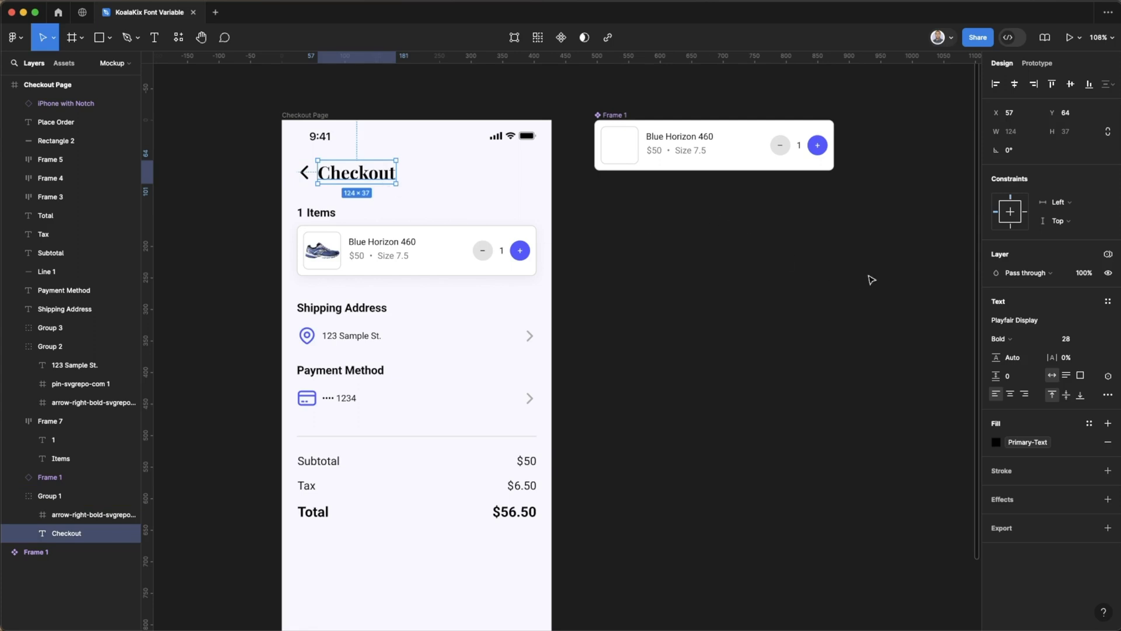
{"action": "left_click", "coordinate": [1107, 301]}
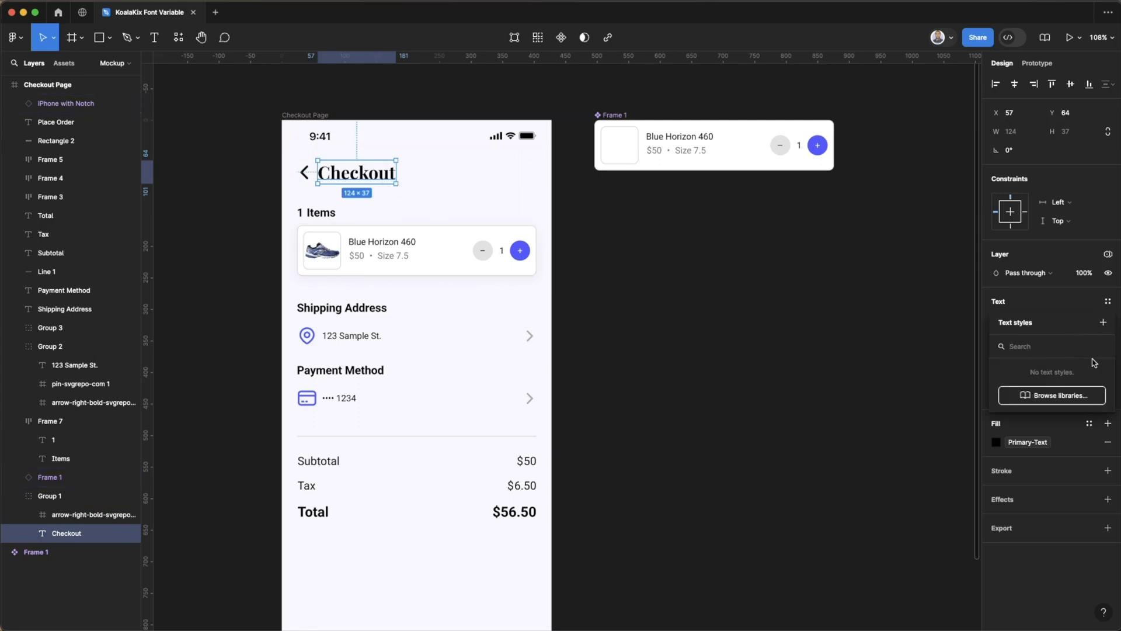
Step: Create a new text style named H1 from the Checkout heading
{"action": "left_click", "coordinate": [1102, 327]}
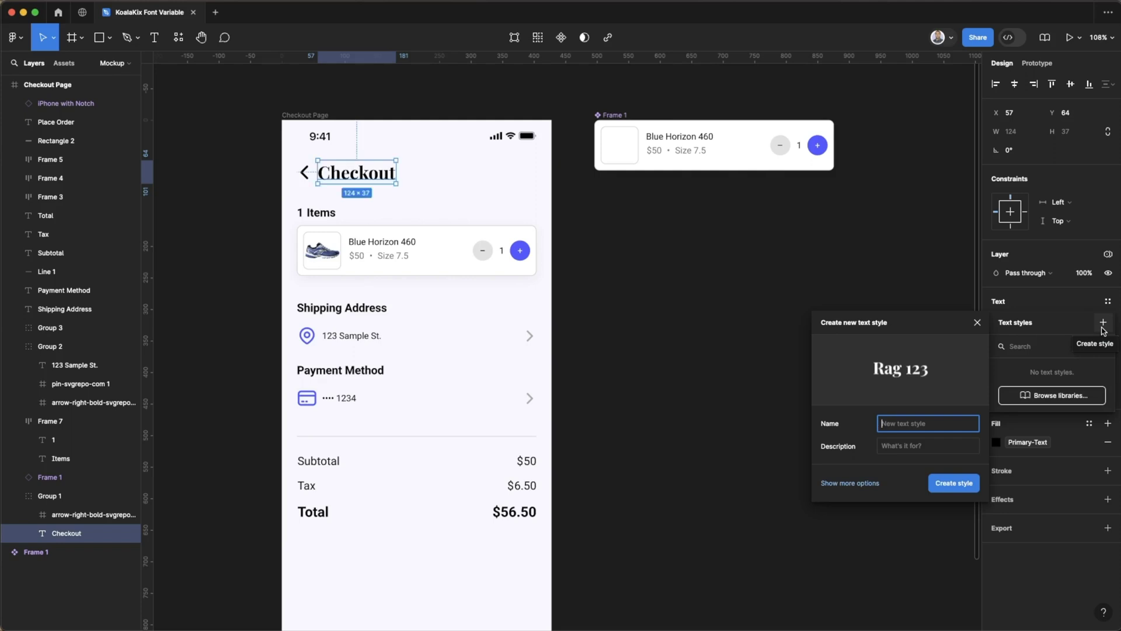
{"action": "type", "text": "H1"}
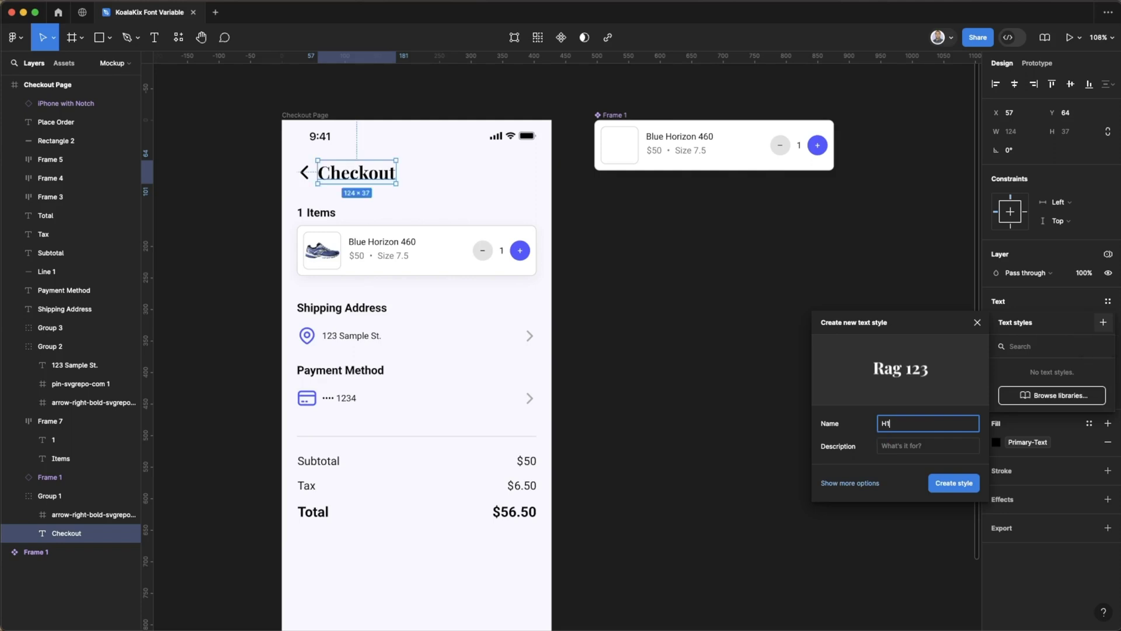
{"action": "key", "text": "Caps_Lock"}
{"action": "left_click", "coordinate": [955, 483]}
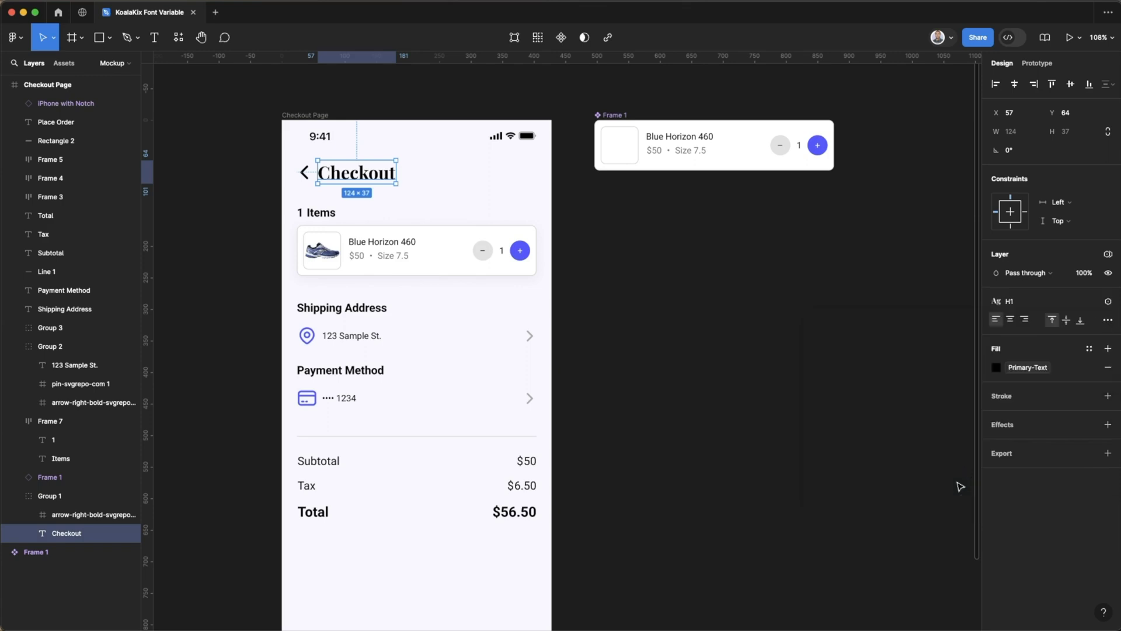
Step: Try font size 32 on the H1 style, then set it back to 28
{"action": "left_click", "coordinate": [691, 280]}
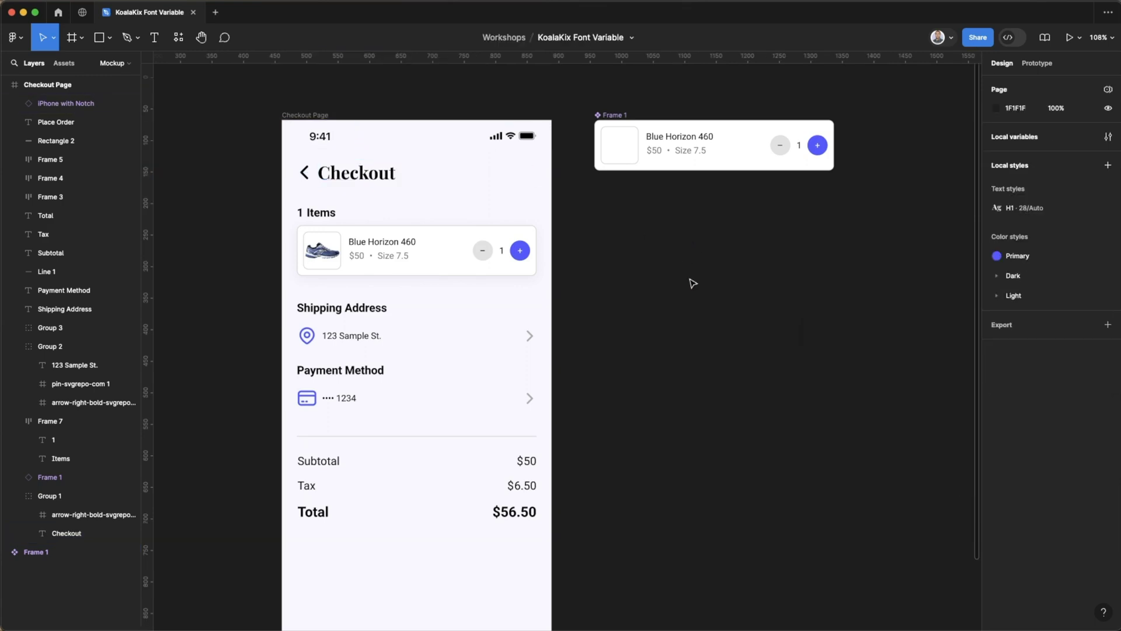
{"action": "left_click", "coordinate": [1107, 208]}
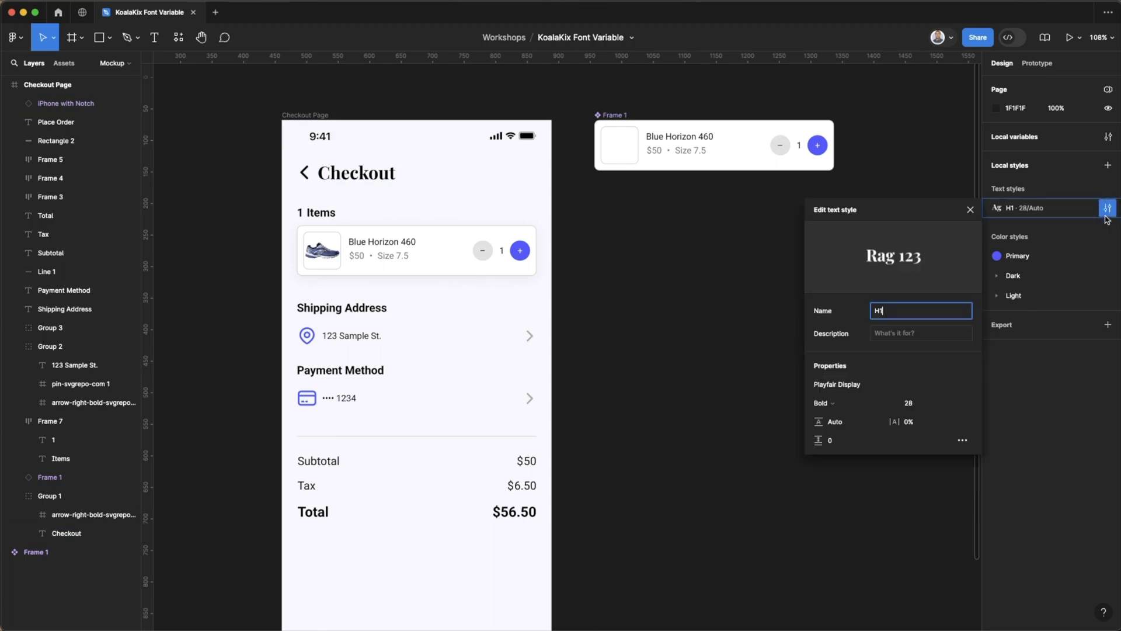
{"action": "left_click", "coordinate": [910, 406]}
{"action": "type", "text": "32"}
{"action": "key", "text": "Return"}
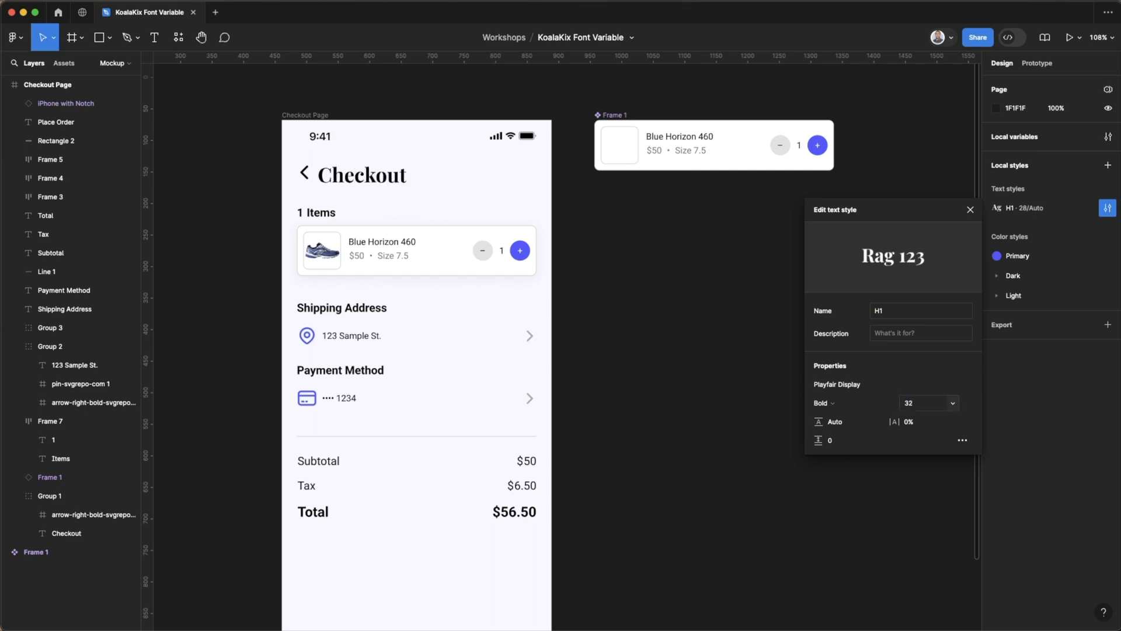
{"action": "type", "text": "28"}
{"action": "key", "text": "Return"}
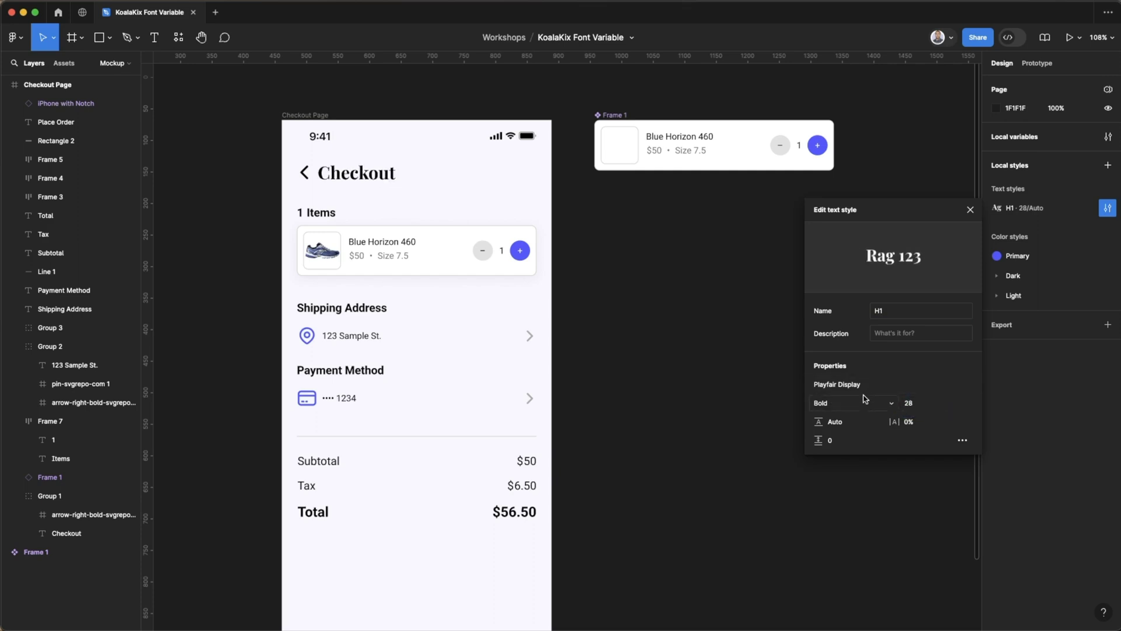
{"action": "left_click", "coordinate": [969, 210]}
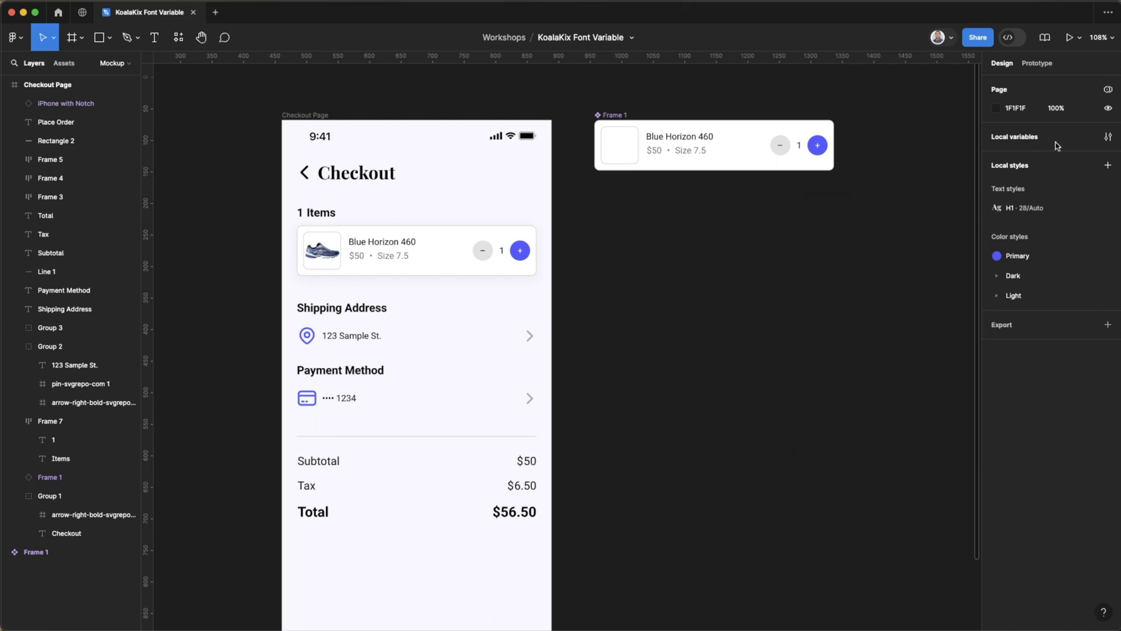
Step: Bring up the local variables panel and move it next to the mockup
{"action": "left_click", "coordinate": [1108, 137]}
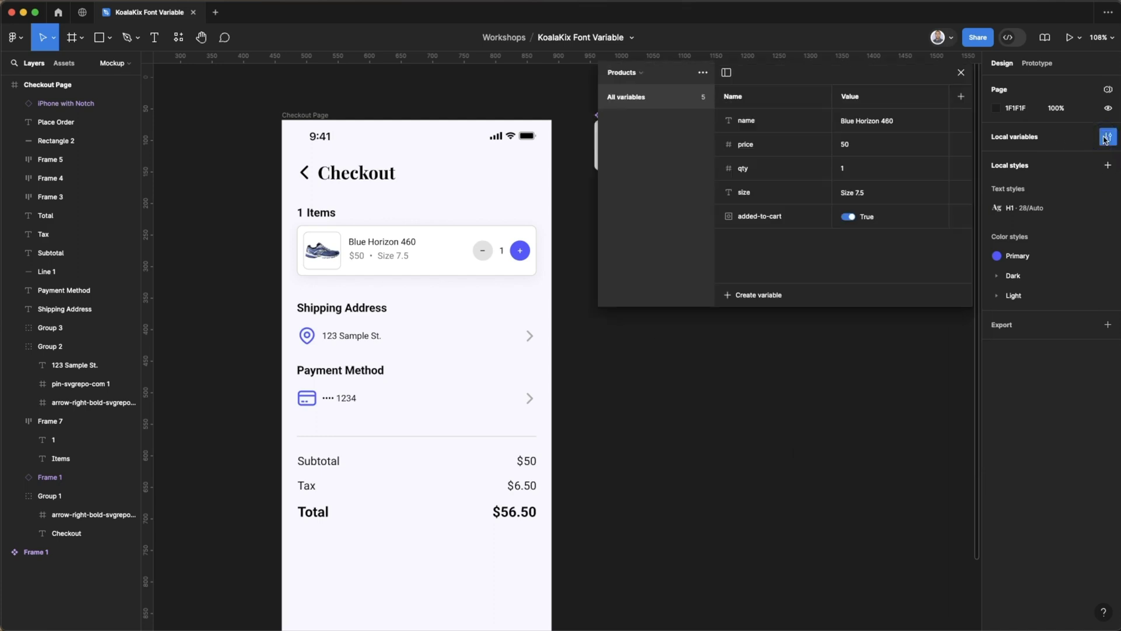
{"action": "left_click", "coordinate": [851, 72]}
{"action": "left_click_drag", "start_coordinate": [850, 72], "coordinate": [758, 150]}
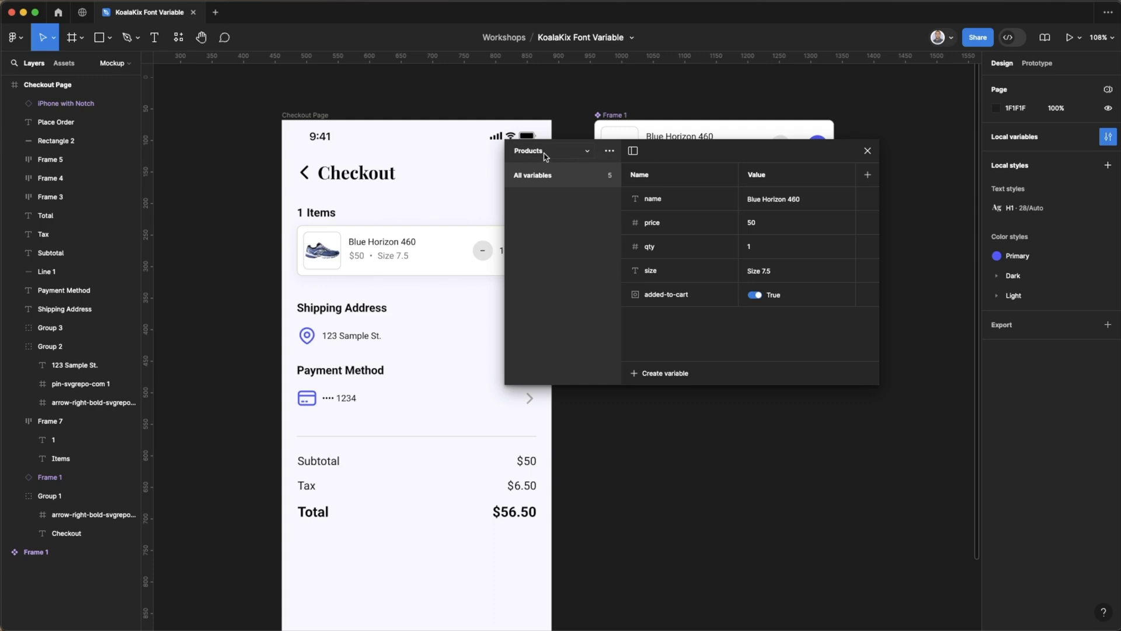
Step: Create a new variable collection named Fonts and start adding a string variable to it
{"action": "left_click", "coordinate": [610, 153]}
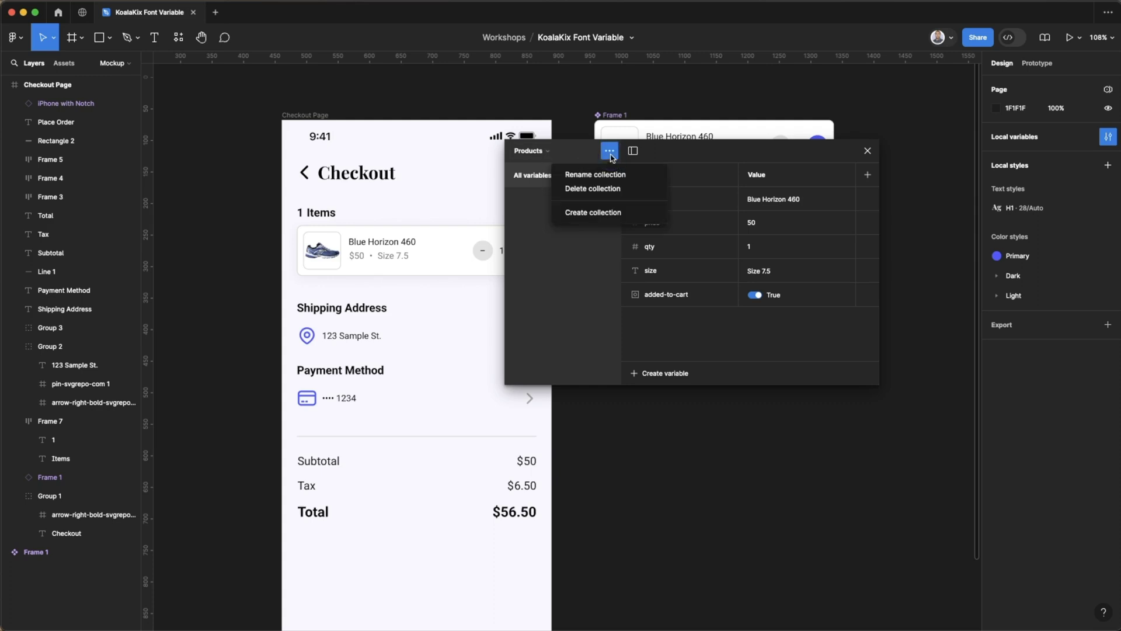
{"action": "left_click", "coordinate": [620, 214]}
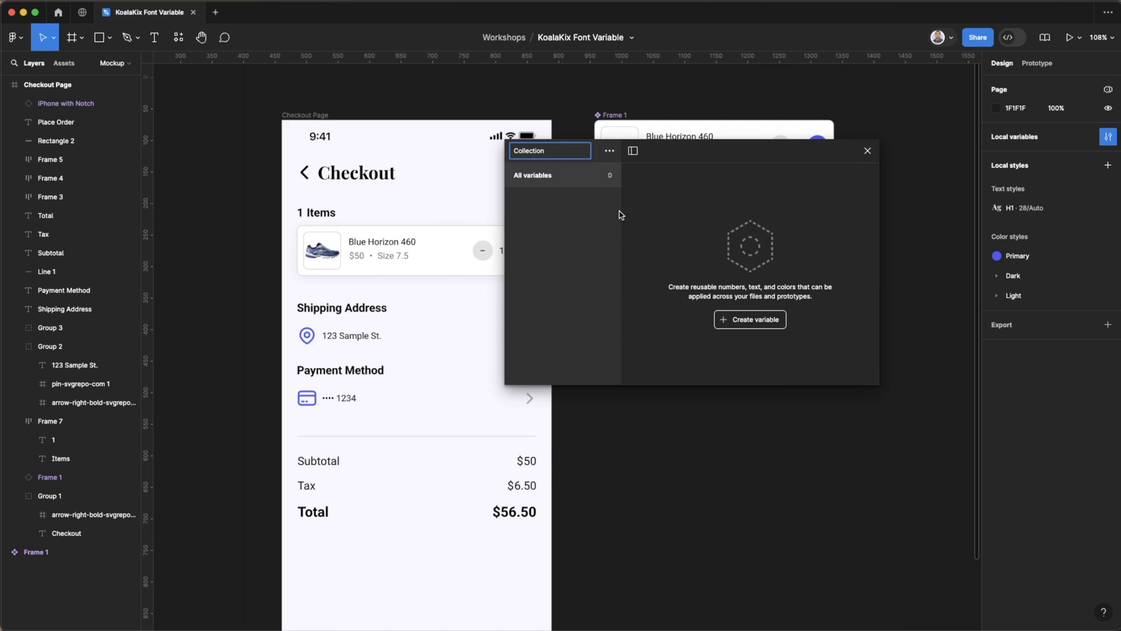
{"action": "key", "text": "super+a"}
{"action": "type", "text": "Fonts"}
{"action": "key", "text": "Return"}
{"action": "left_click", "coordinate": [759, 319]}
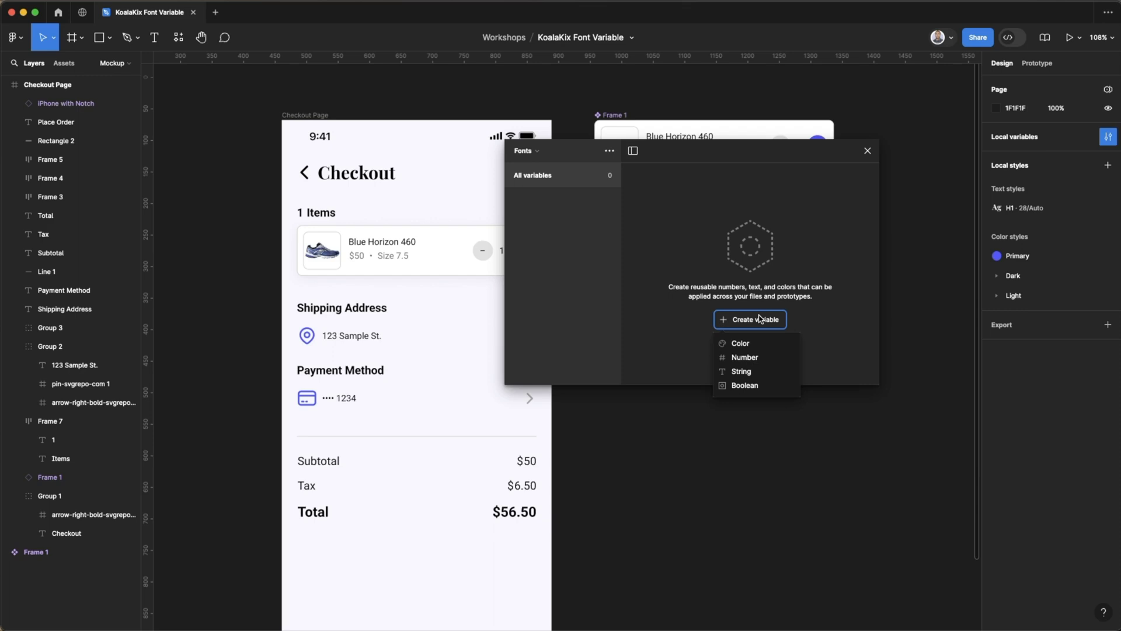
{"action": "left_click", "coordinate": [760, 372]}
Step: Name the new string variable 'family / heading' and set its value to Playfair Display
{"action": "key", "text": "BackSpace"}
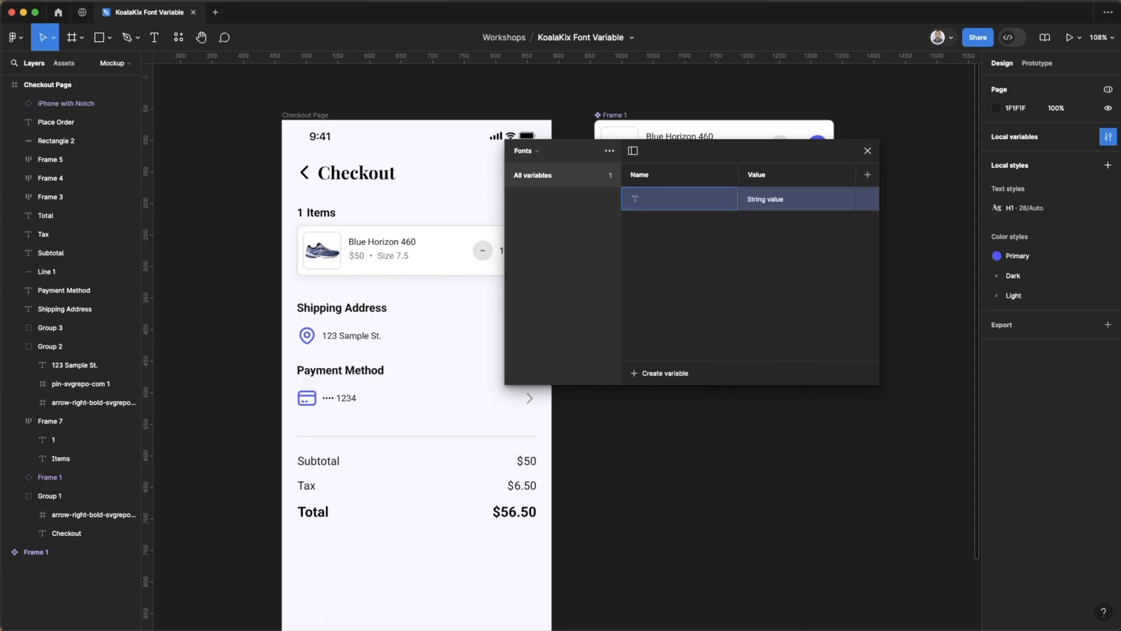
{"action": "type", "text": "family / heading"}
{"action": "key", "text": "Return"}
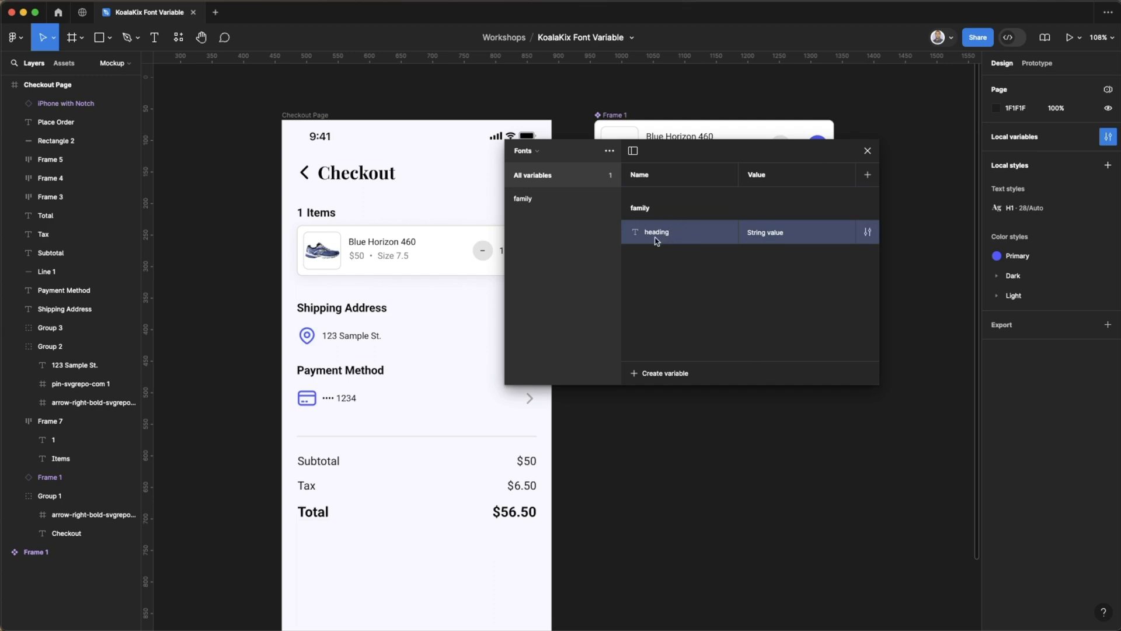
{"action": "left_click", "coordinate": [777, 233]}
{"action": "type", "text": "Playfair Display"}
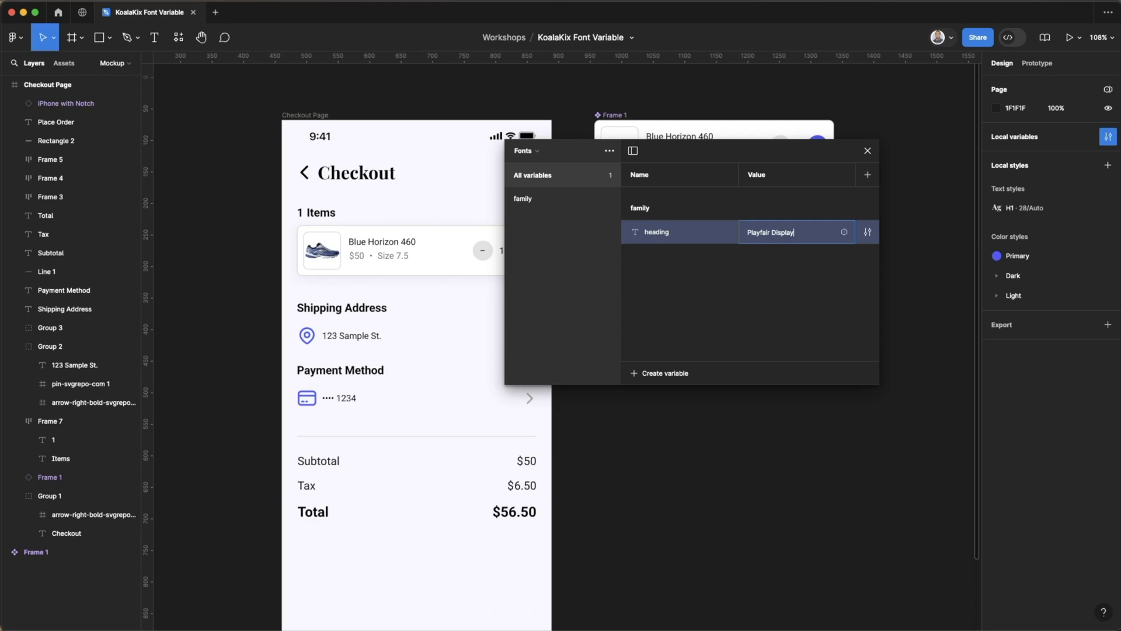
{"action": "key", "text": "Return"}
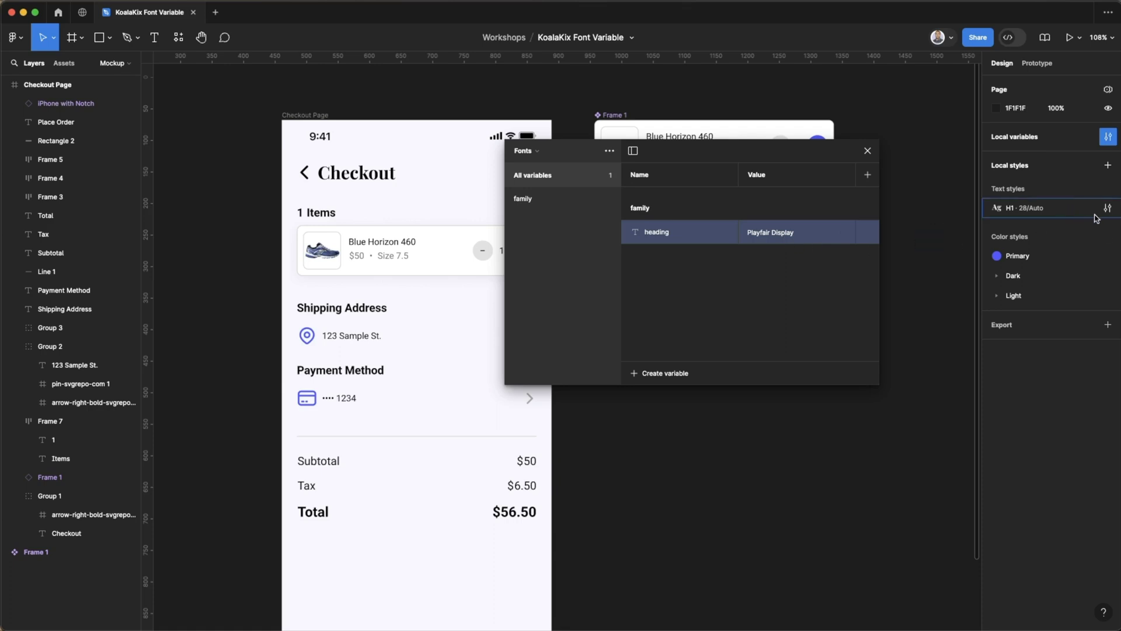
Step: In the H1 style editor, apply the Fonts 'heading' variable as the font family
{"action": "left_click", "coordinate": [1108, 207]}
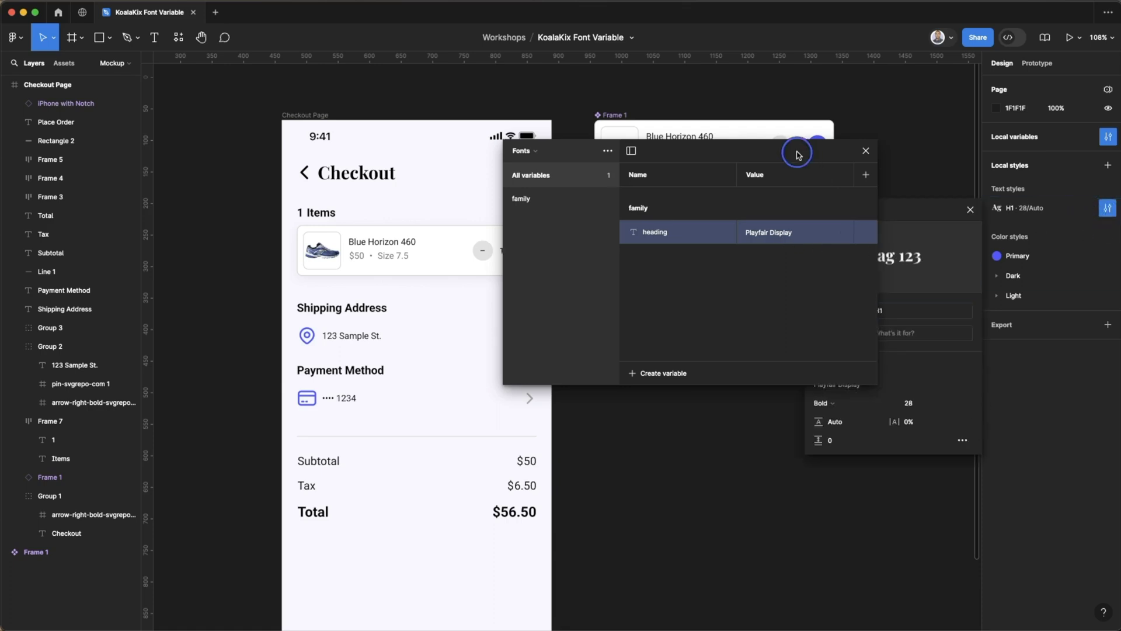
{"action": "left_click_drag", "start_coordinate": [796, 150], "coordinate": [698, 230]}
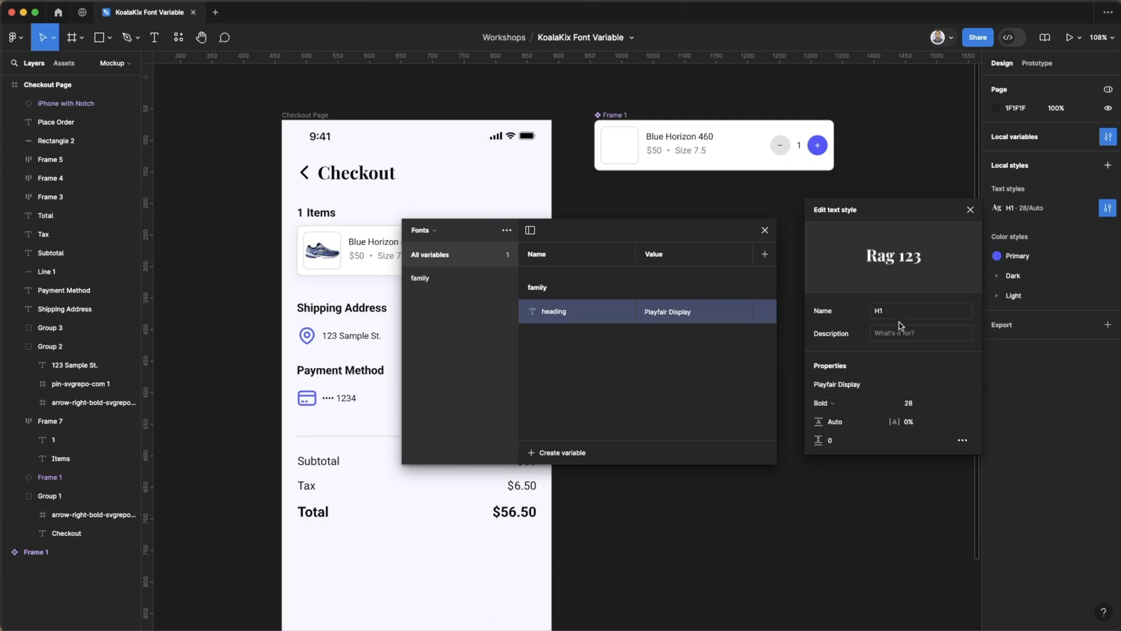
{"action": "left_click", "coordinate": [869, 390]}
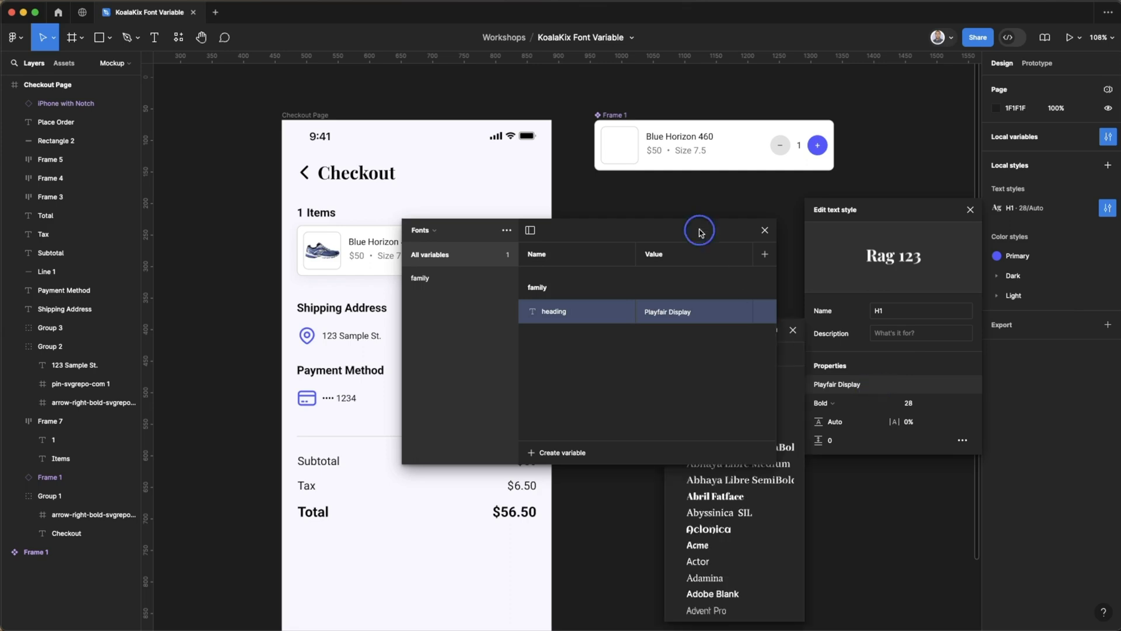
{"action": "left_click_drag", "start_coordinate": [699, 233], "coordinate": [563, 236]}
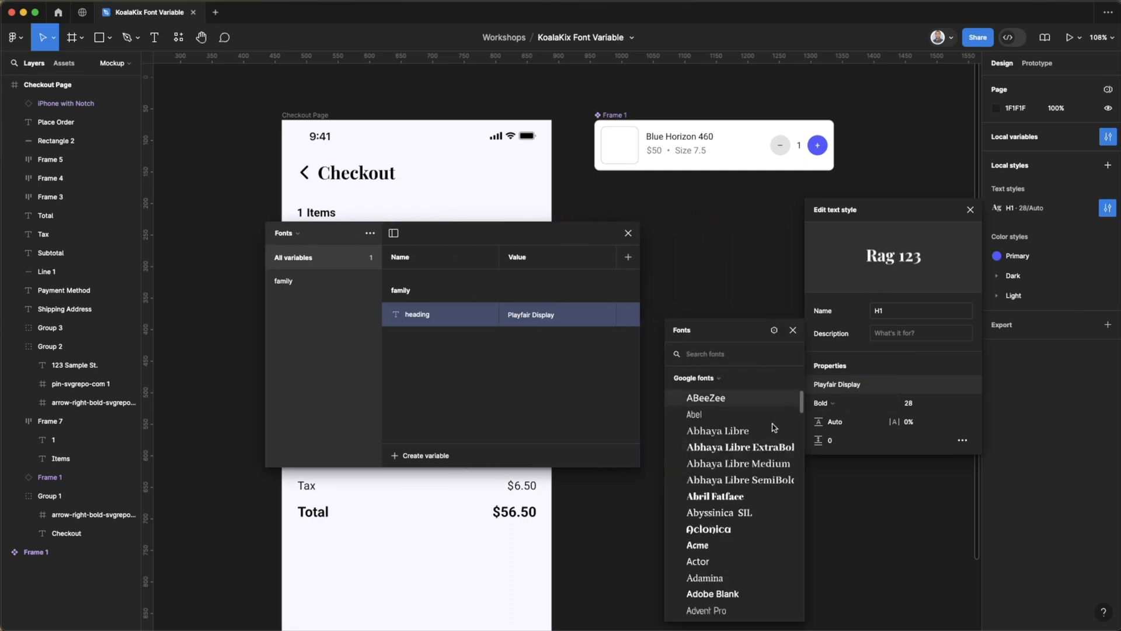
{"action": "left_click", "coordinate": [775, 331]}
{"action": "left_click_drag", "start_coordinate": [581, 236], "coordinate": [456, 148]}
{"action": "left_click", "coordinate": [505, 153]}
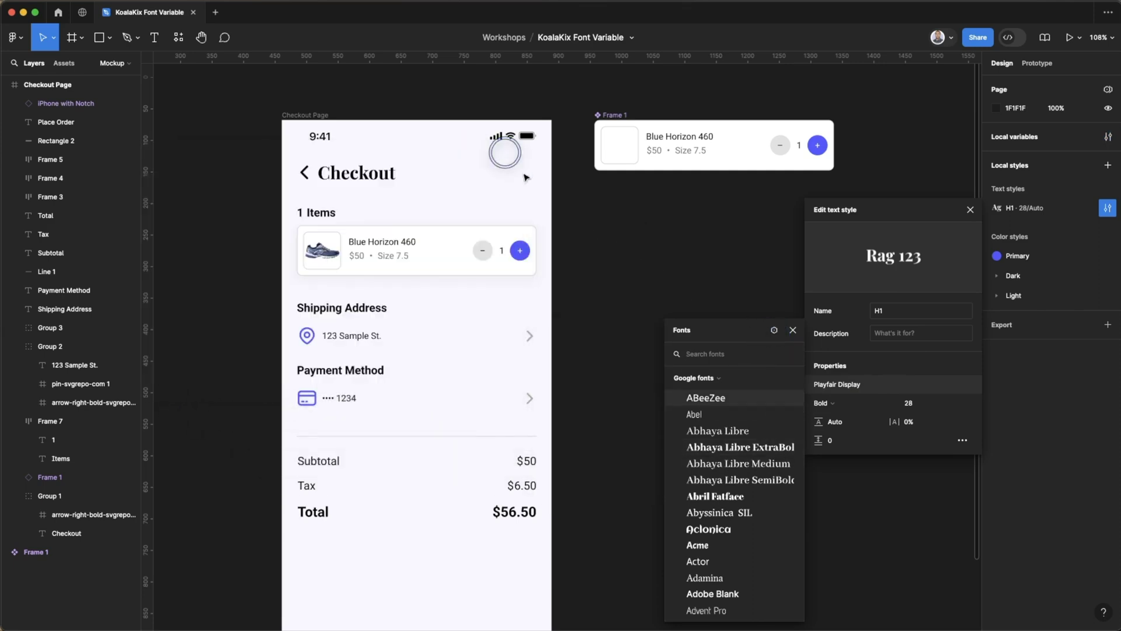
{"action": "left_click", "coordinate": [774, 331]}
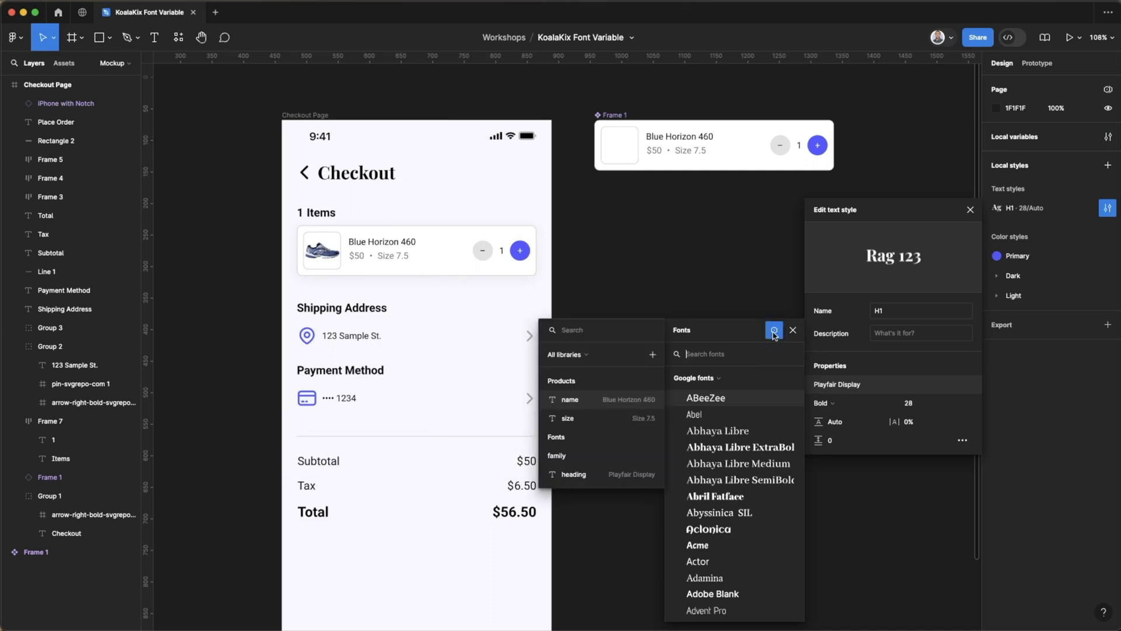
{"action": "left_click", "coordinate": [608, 474]}
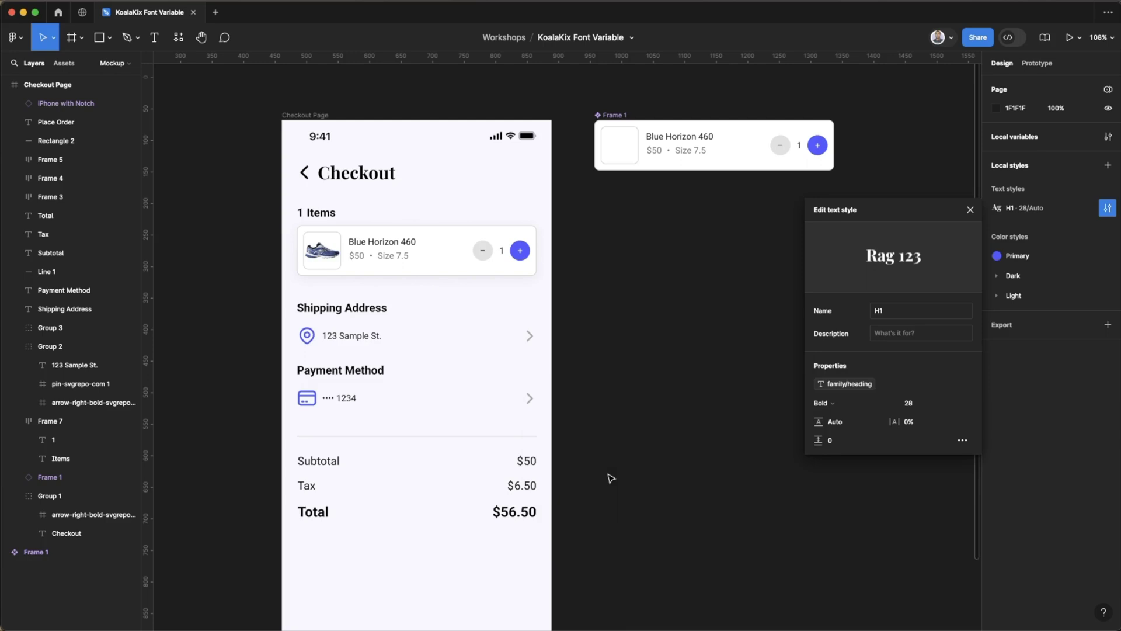
Step: Change the heading variable's value to Anton to preview, then restore Playfair Display
{"action": "left_click", "coordinate": [1107, 136]}
{"action": "left_click_drag", "start_coordinate": [436, 148], "coordinate": [751, 268]}
{"action": "double_click", "coordinate": [723, 352]}
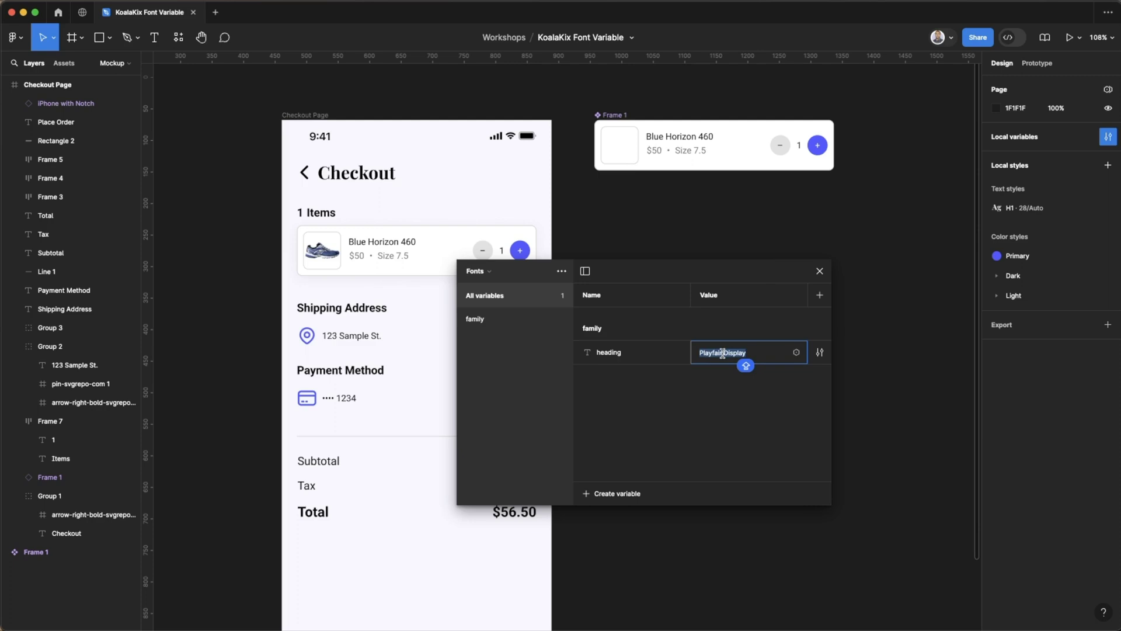
{"action": "type", "text": "Anton"}
{"action": "key", "text": "Return"}
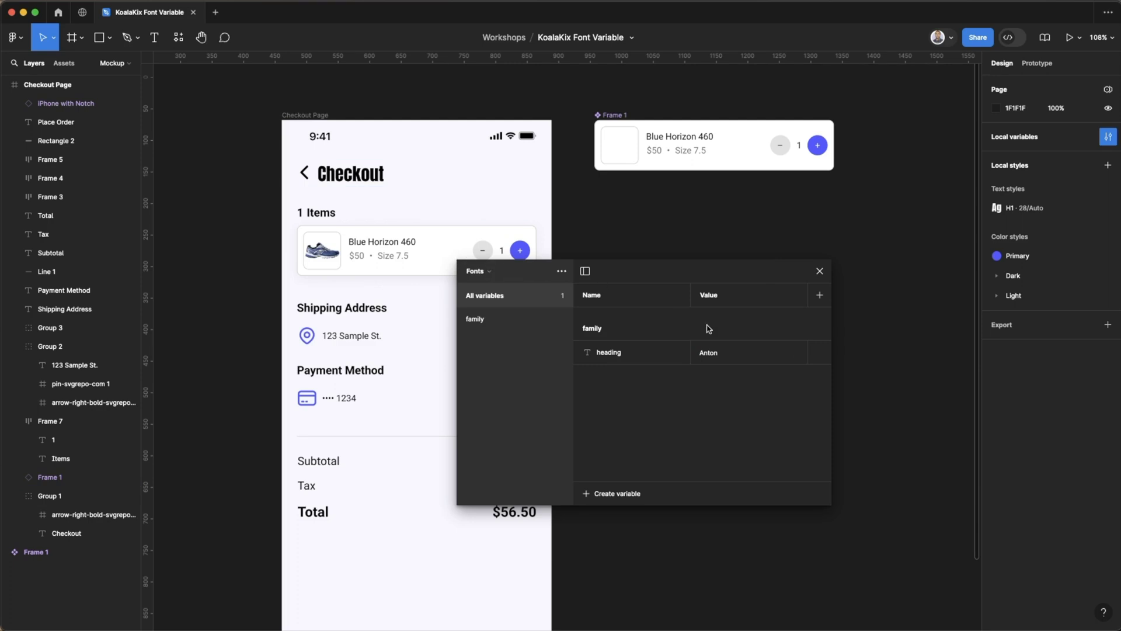
{"action": "left_click", "coordinate": [713, 354]}
{"action": "type", "text": "Playfair Display"}
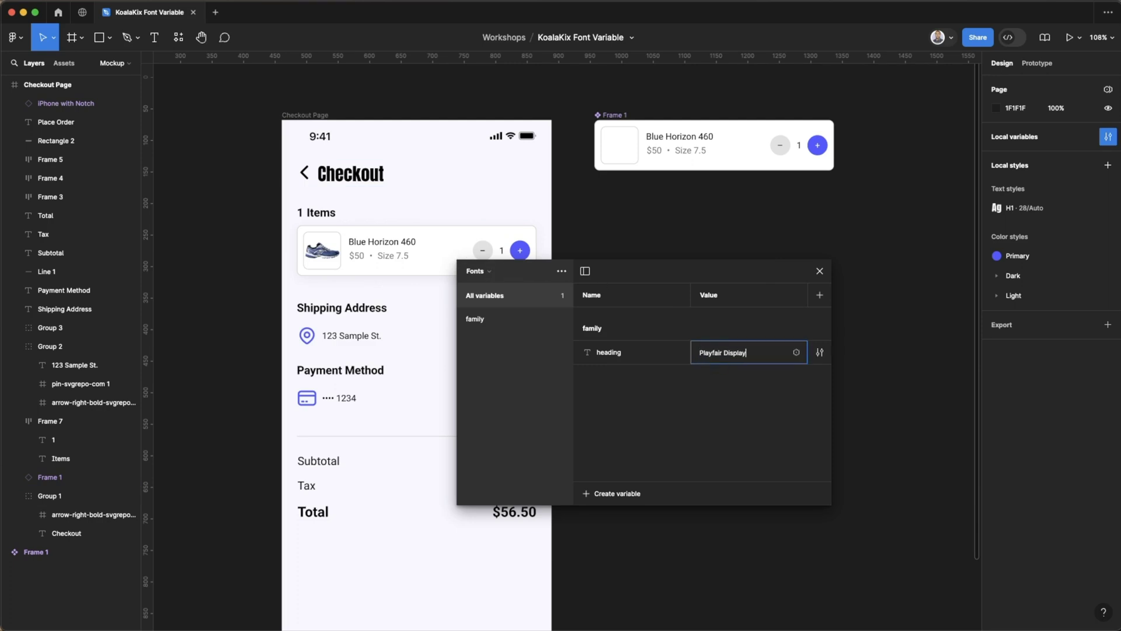
{"action": "key", "text": "Return"}
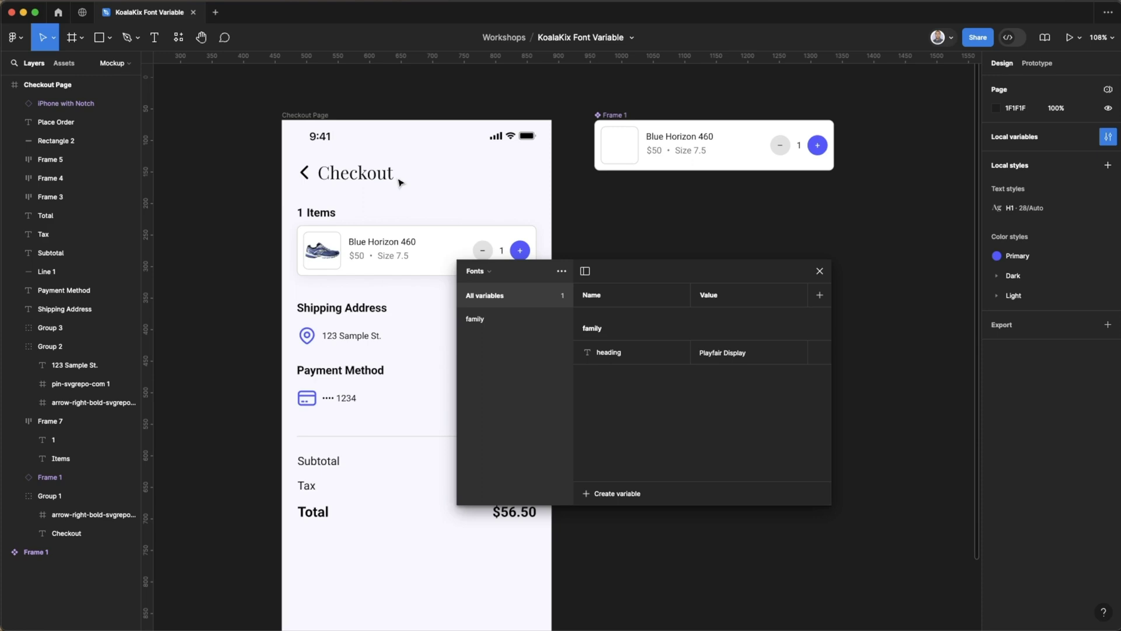
Step: Create the string variable 'weight / bold' with value Bold, then place a new text layer on the canvas
{"action": "left_click", "coordinate": [634, 494]}
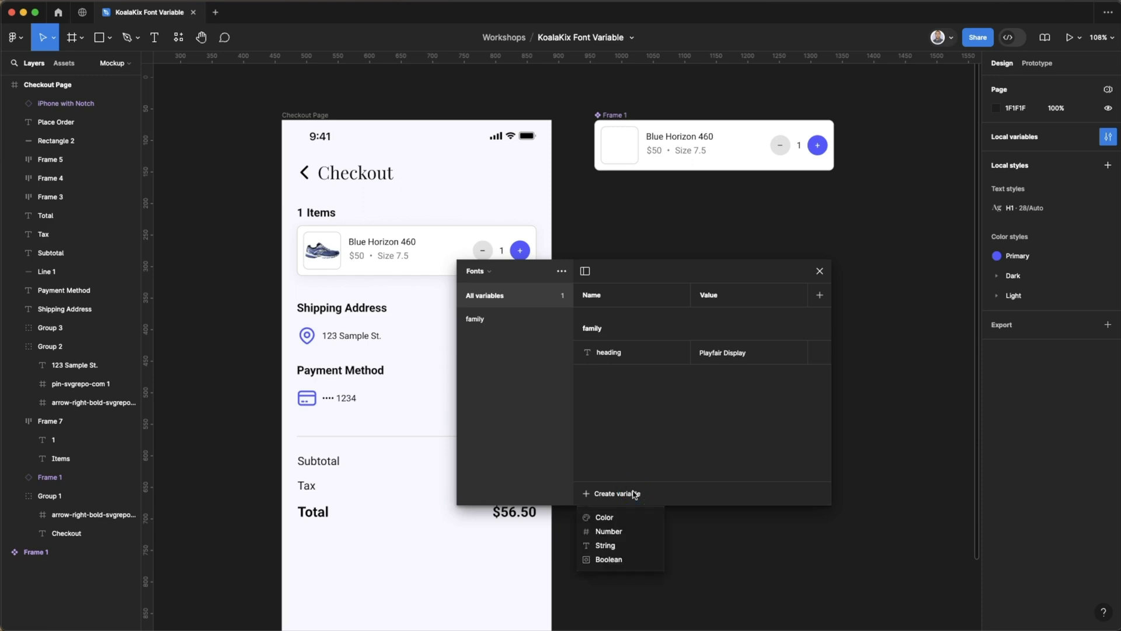
{"action": "left_click", "coordinate": [625, 545]}
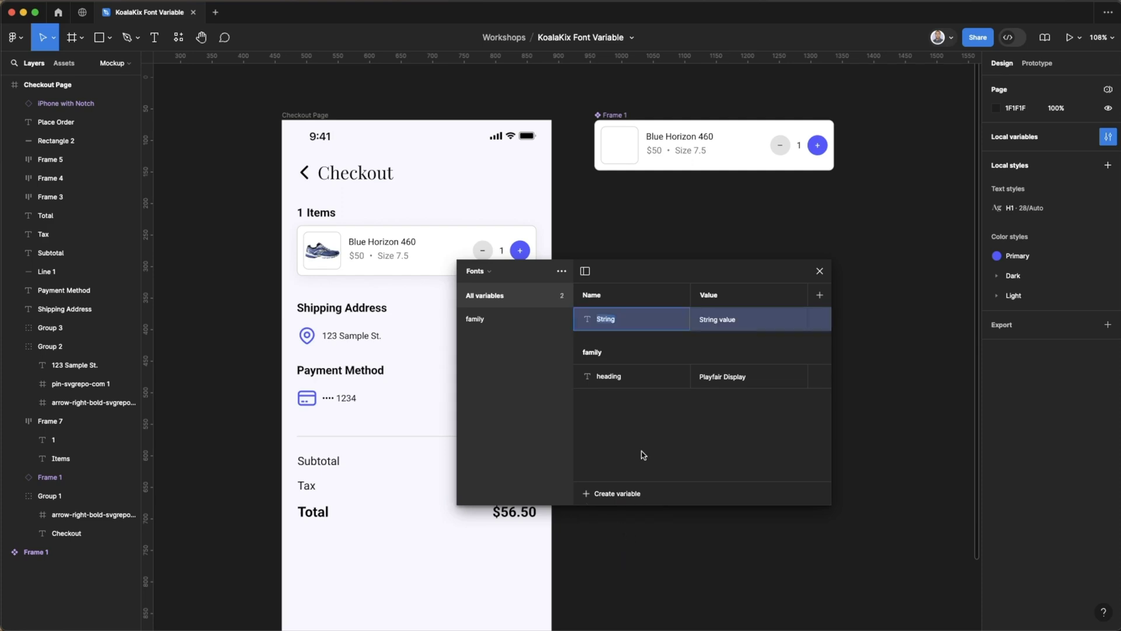
{"action": "type", "text": "weight / bold"}
{"action": "key", "text": "Return"}
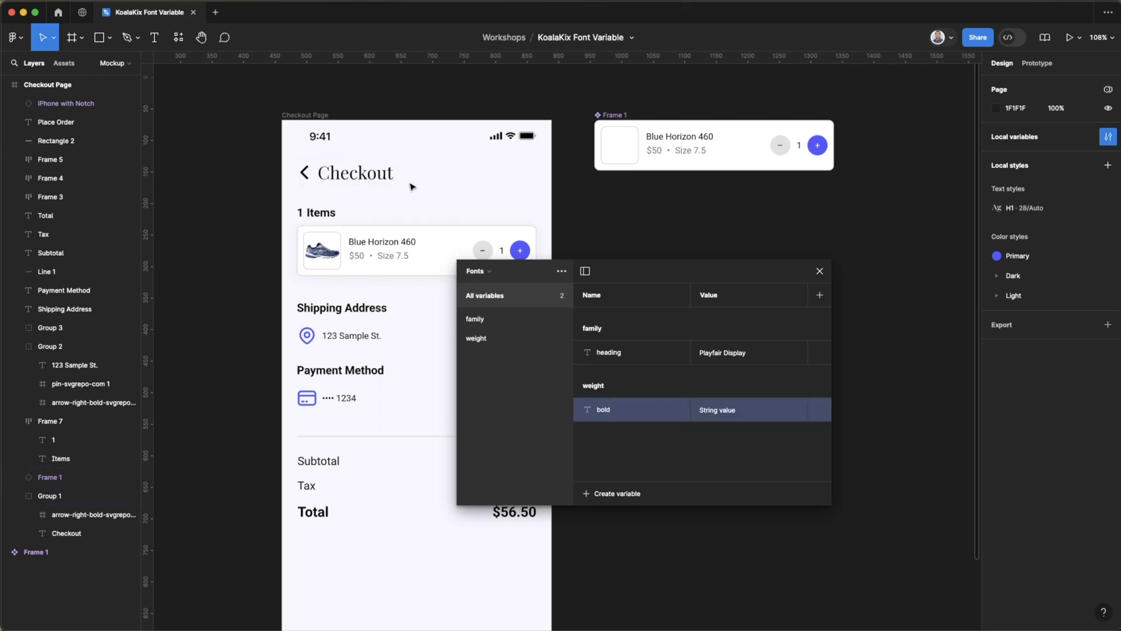
{"action": "double_click", "coordinate": [719, 410]}
{"action": "type", "text": "Bo"}
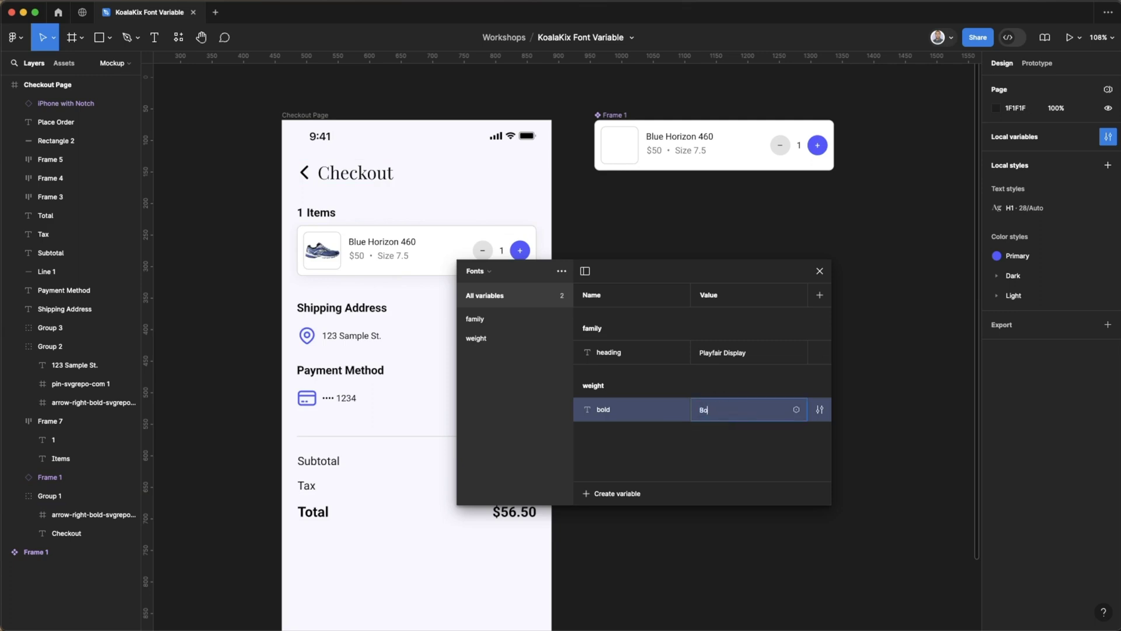
{"action": "type", "text": "ld"}
{"action": "key", "text": "Return"}
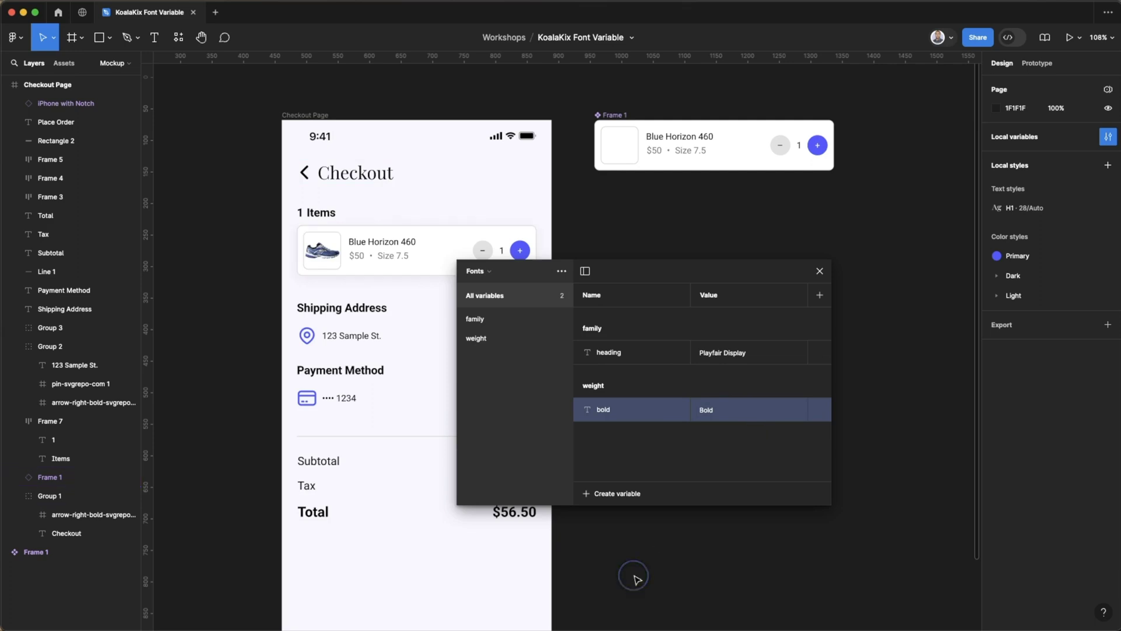
{"action": "key", "text": "t"}
{"action": "left_click", "coordinate": [691, 549]}
{"action": "type", "text": "asdf"}
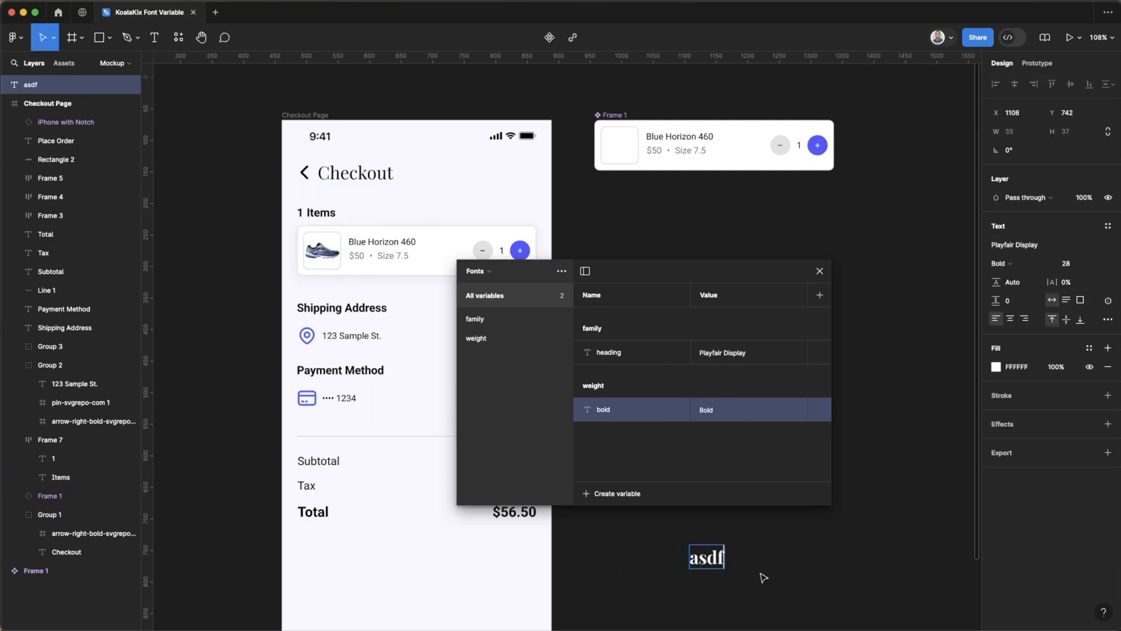
{"action": "key", "text": "Escape"}
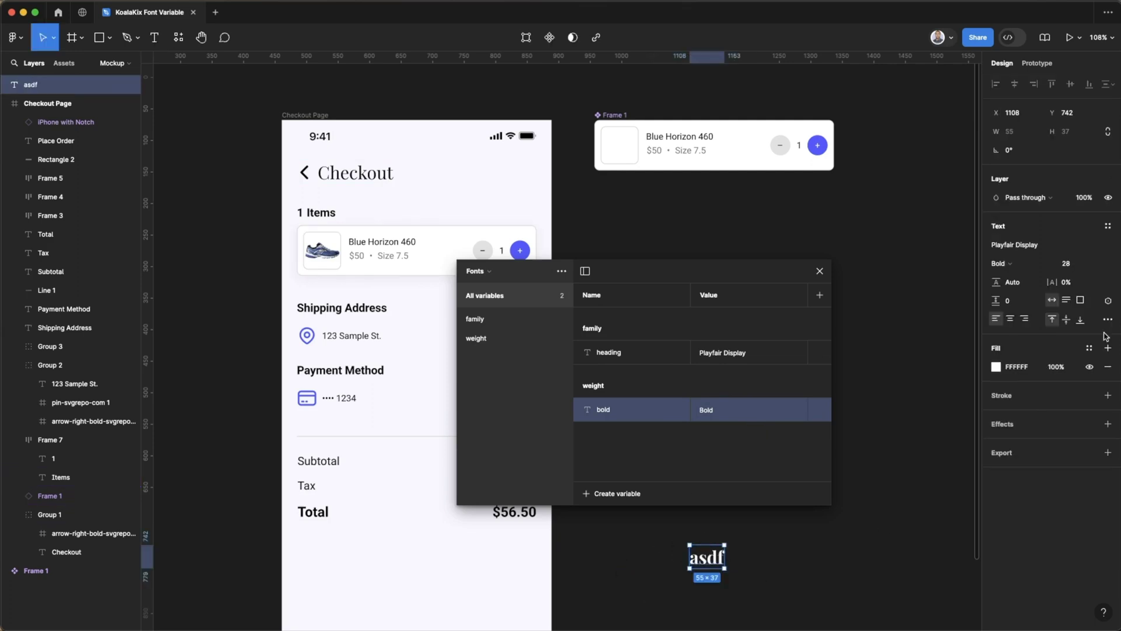
{"action": "left_click", "coordinate": [1029, 269]}
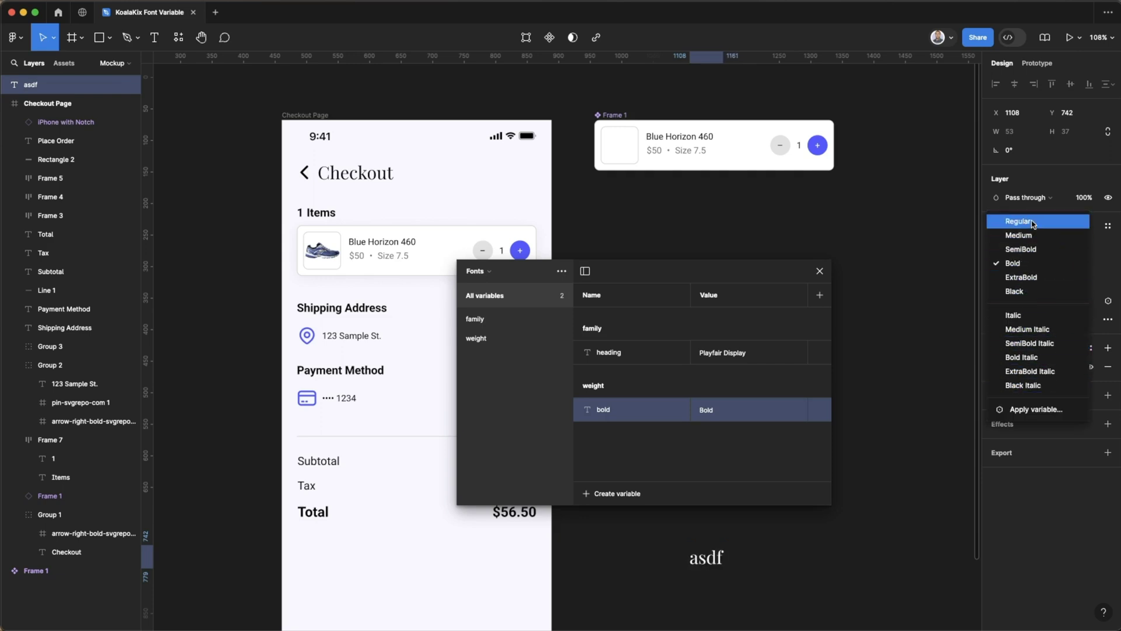
{"action": "left_click", "coordinate": [1030, 264]}
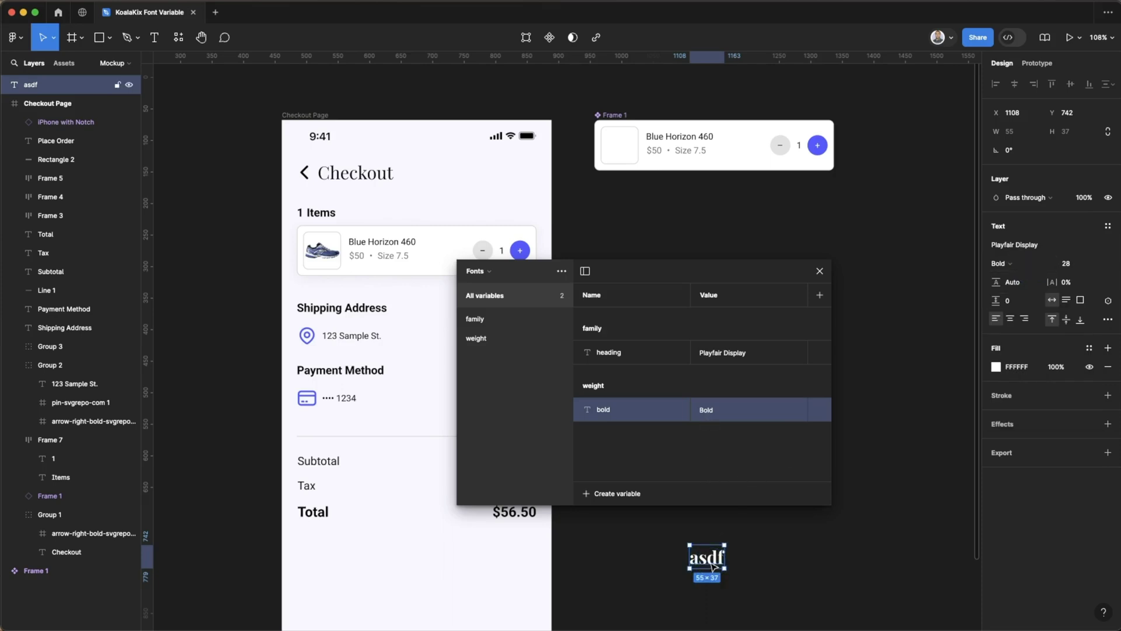
{"action": "key", "text": "Delete"}
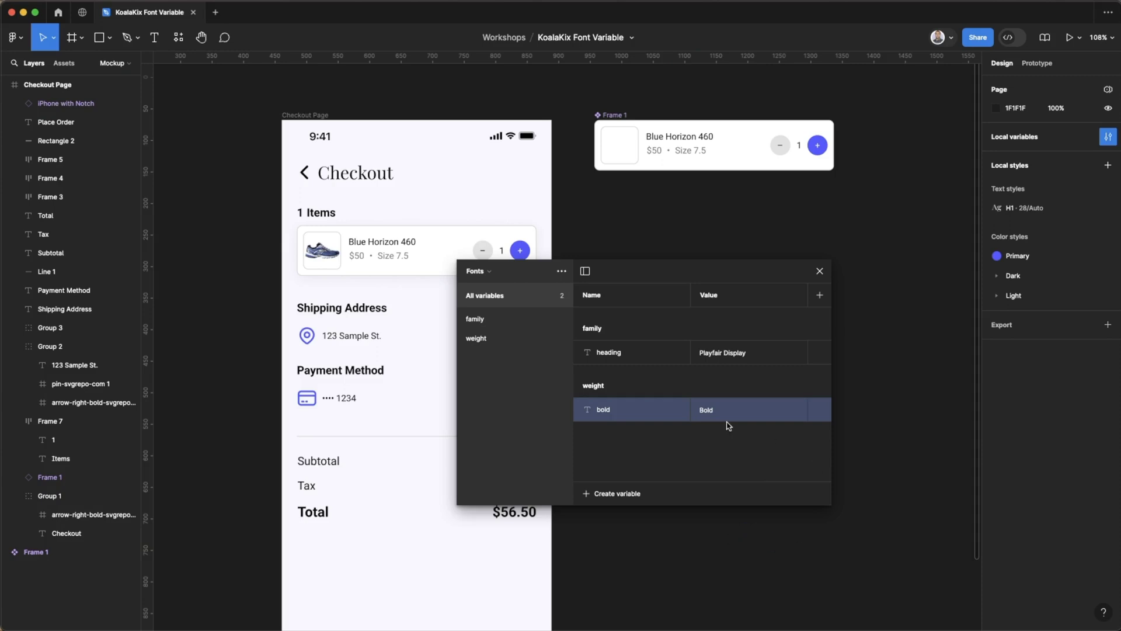
Step: In the H1 style editor, apply the weight/bold variable to the font weight
{"action": "left_click", "coordinate": [1105, 208]}
{"action": "left_click_drag", "start_coordinate": [754, 268], "coordinate": [652, 284]}
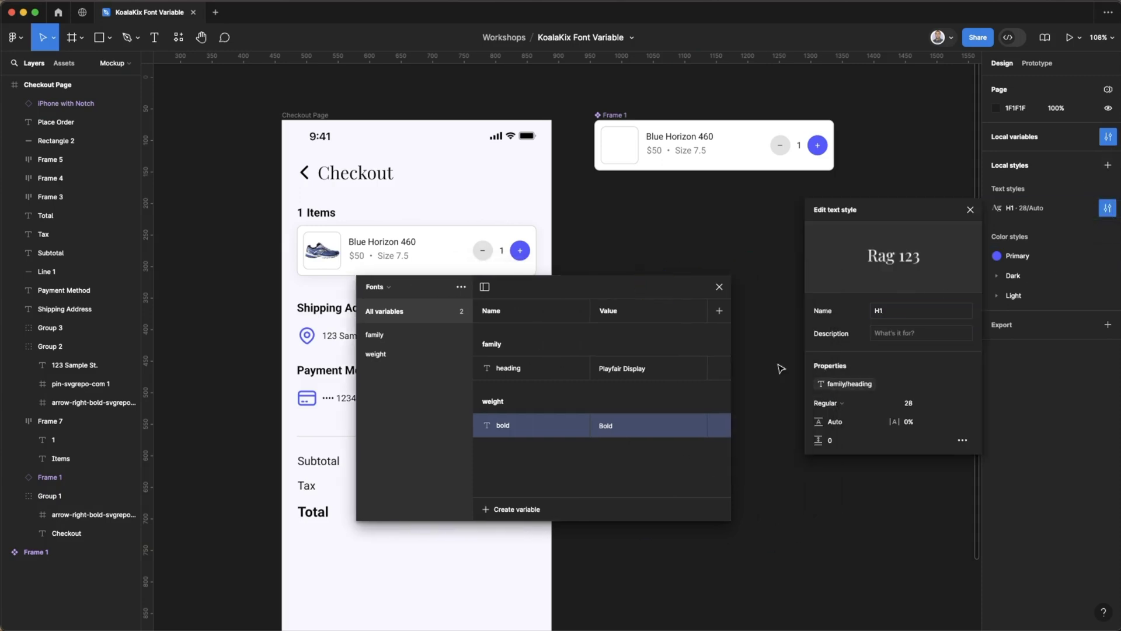
{"action": "left_click", "coordinate": [850, 409]}
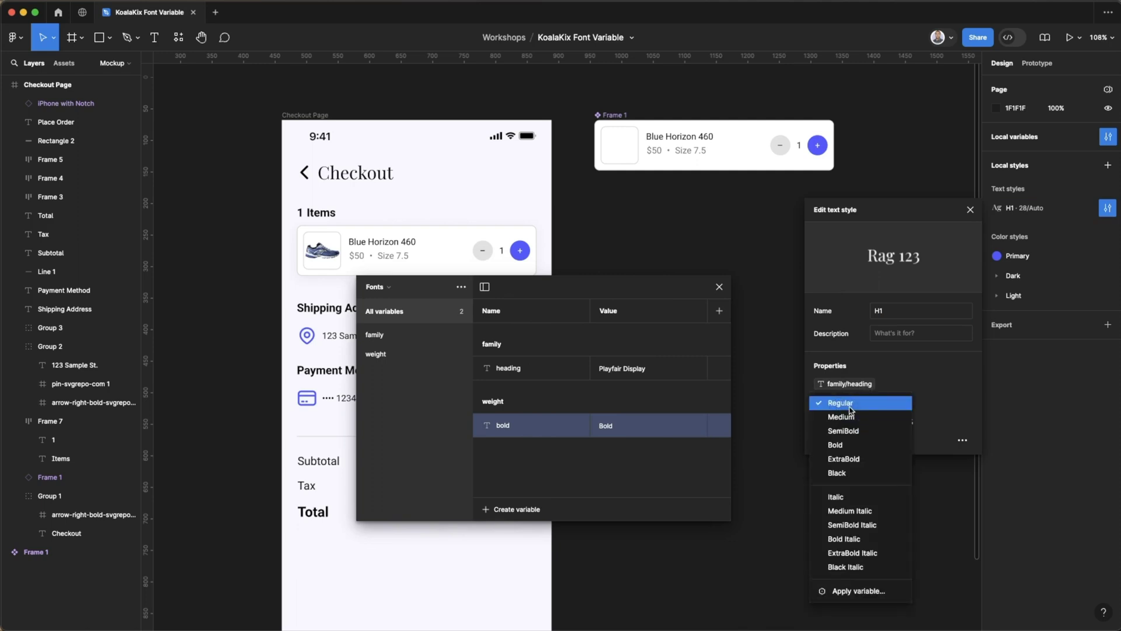
{"action": "left_click", "coordinate": [857, 591]}
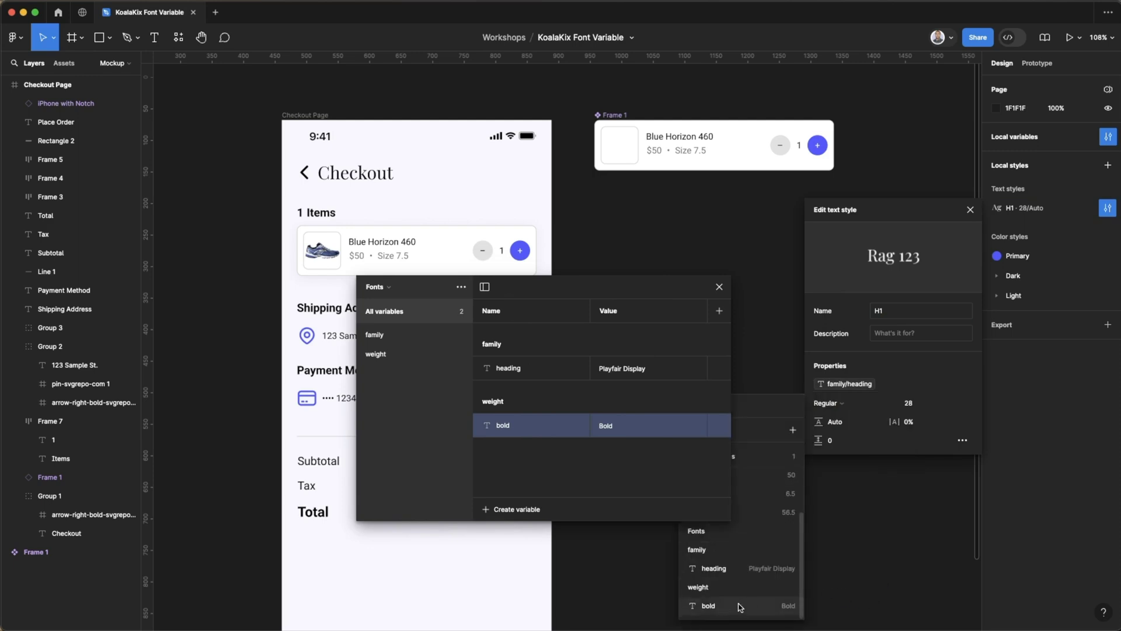
{"action": "left_click", "coordinate": [736, 606]}
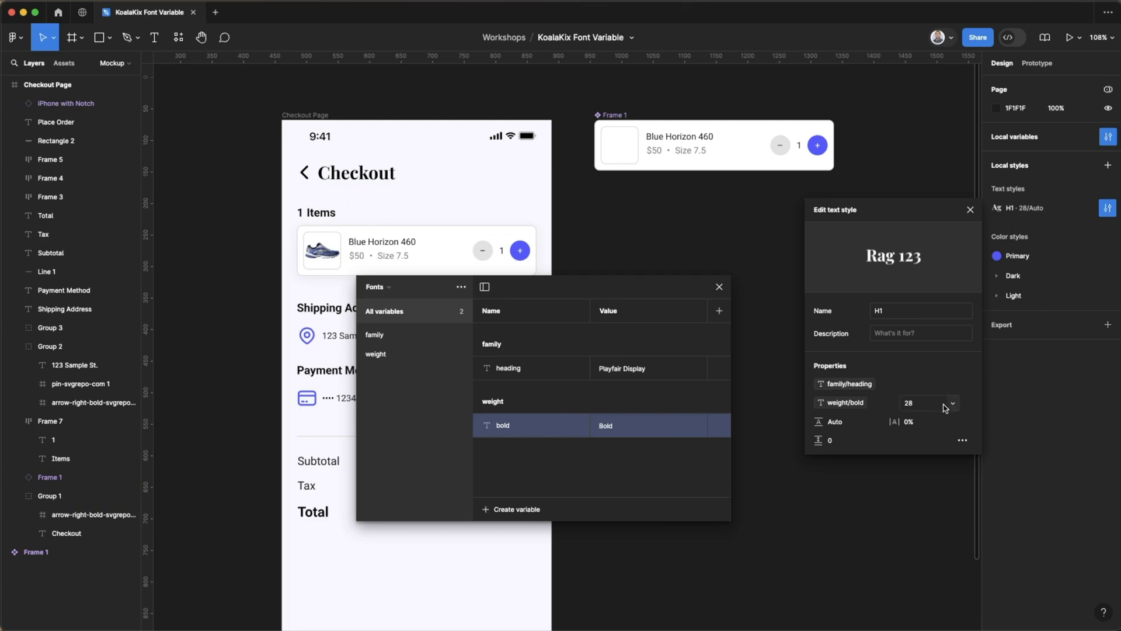
Step: Create a number variable named 'size / SM' in the Fonts collection
{"action": "left_click", "coordinate": [529, 509]}
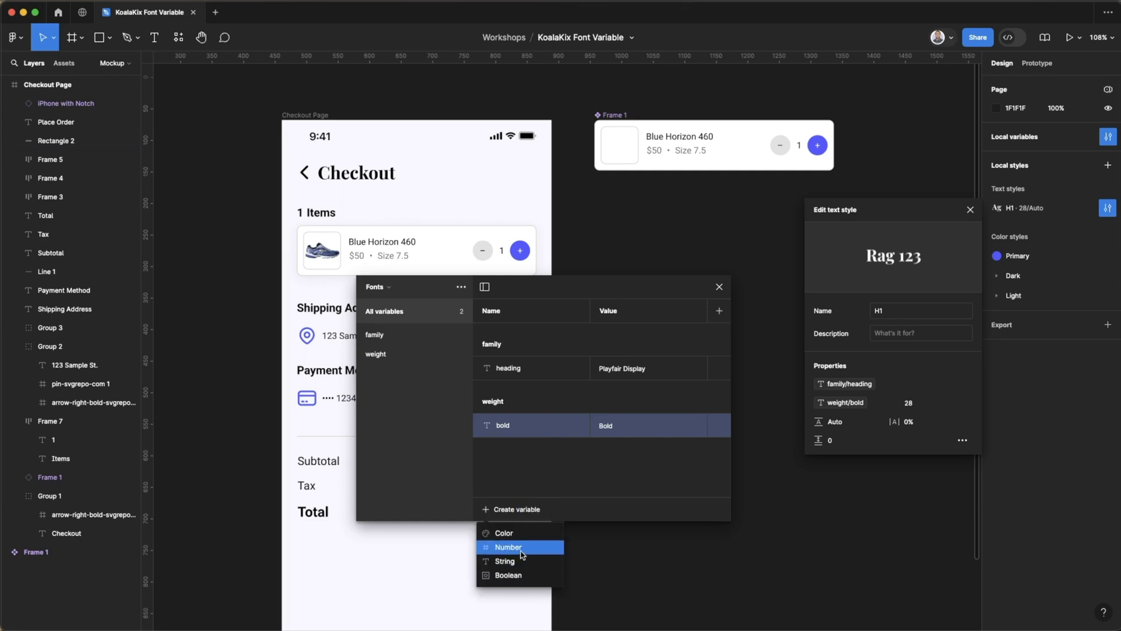
{"action": "left_click", "coordinate": [521, 551]}
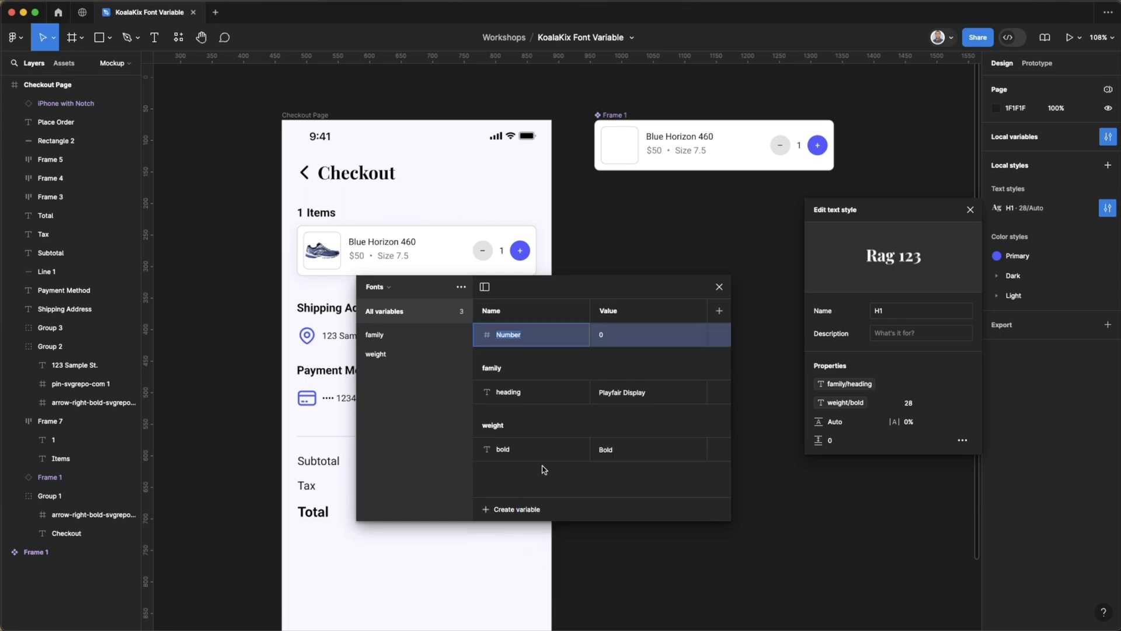
{"action": "type", "text": "size / SM"}
{"action": "key", "text": "Return"}
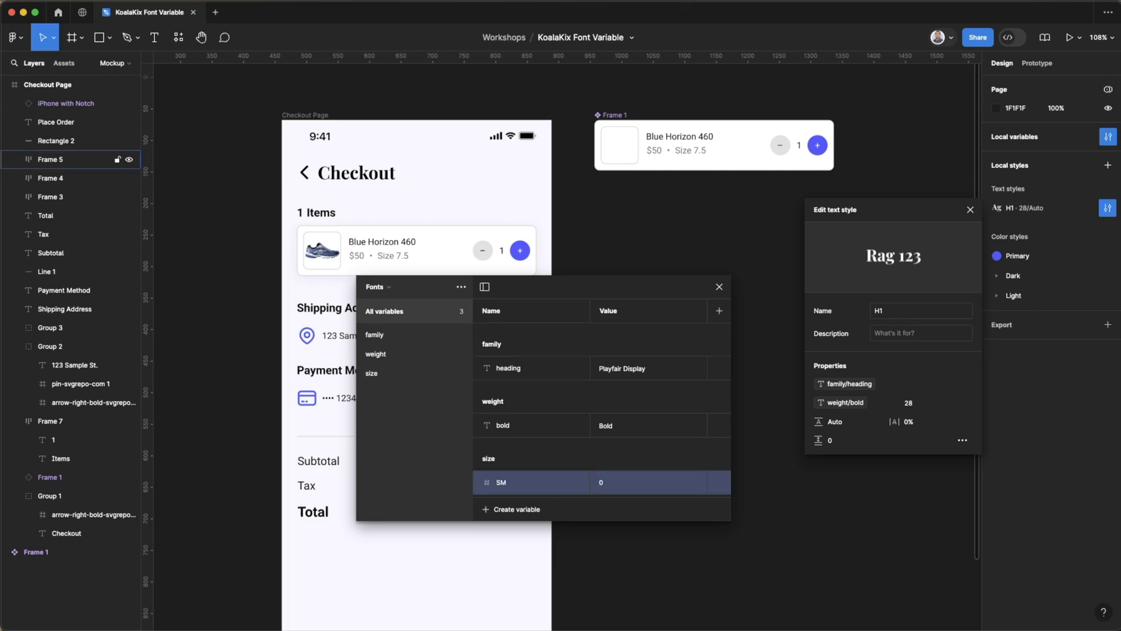
Step: Duplicate the size variable into MD, LG, XL and XXL
{"action": "key", "text": "ctrl+d"}
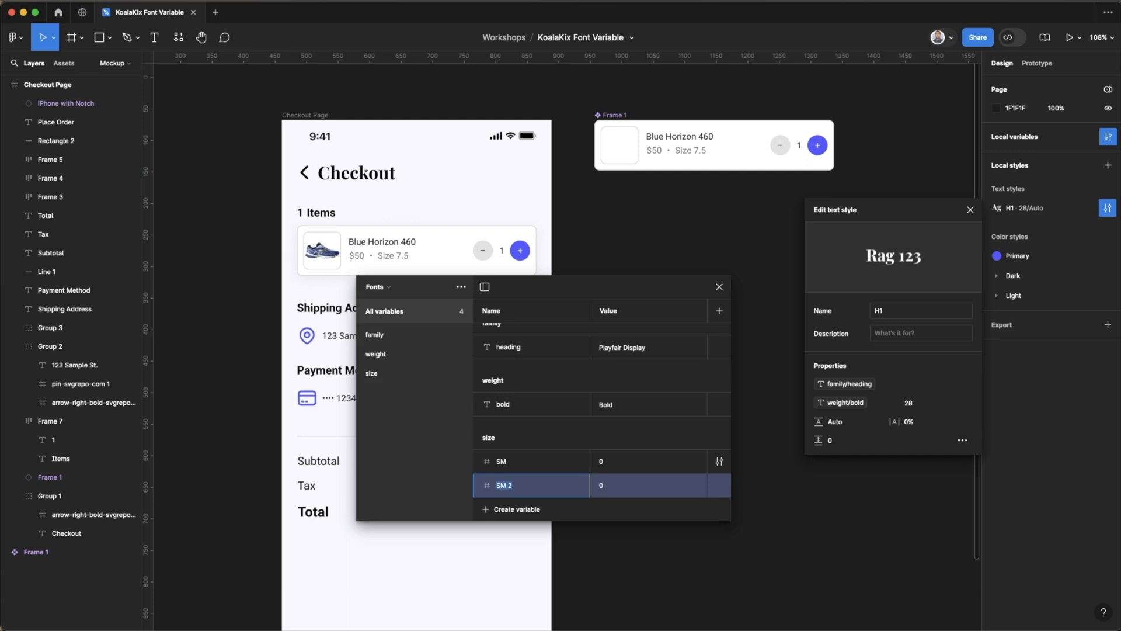
{"action": "type", "text": "MD"}
{"action": "key", "text": "ctrl+d"}
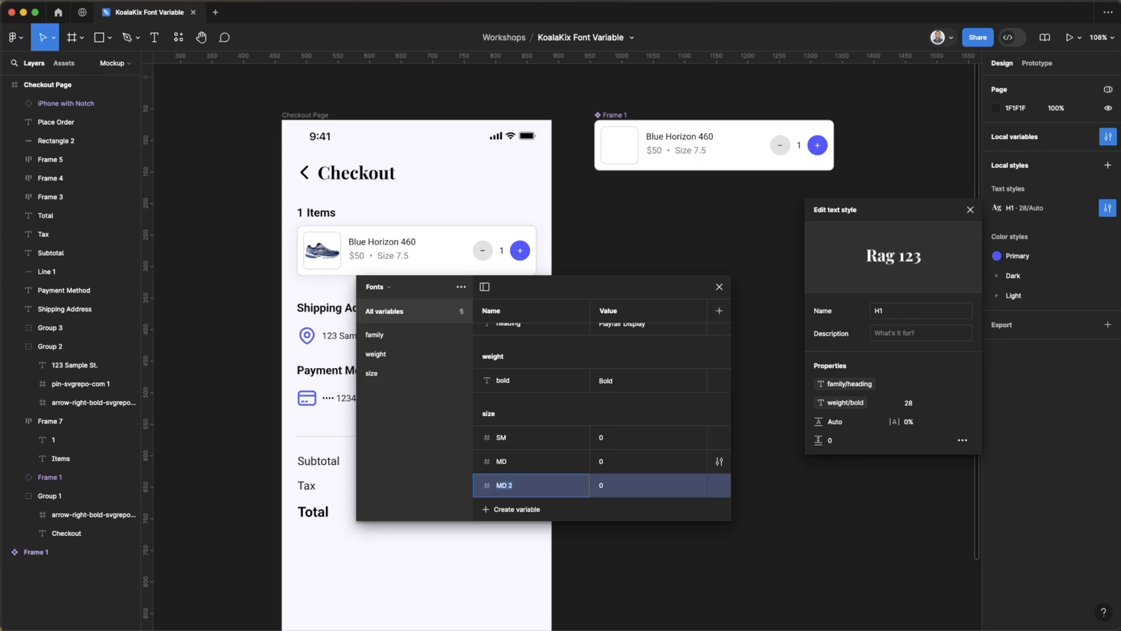
{"action": "type", "text": "LG"}
{"action": "key", "text": "ctrl+d"}
{"action": "type", "text": "XL"}
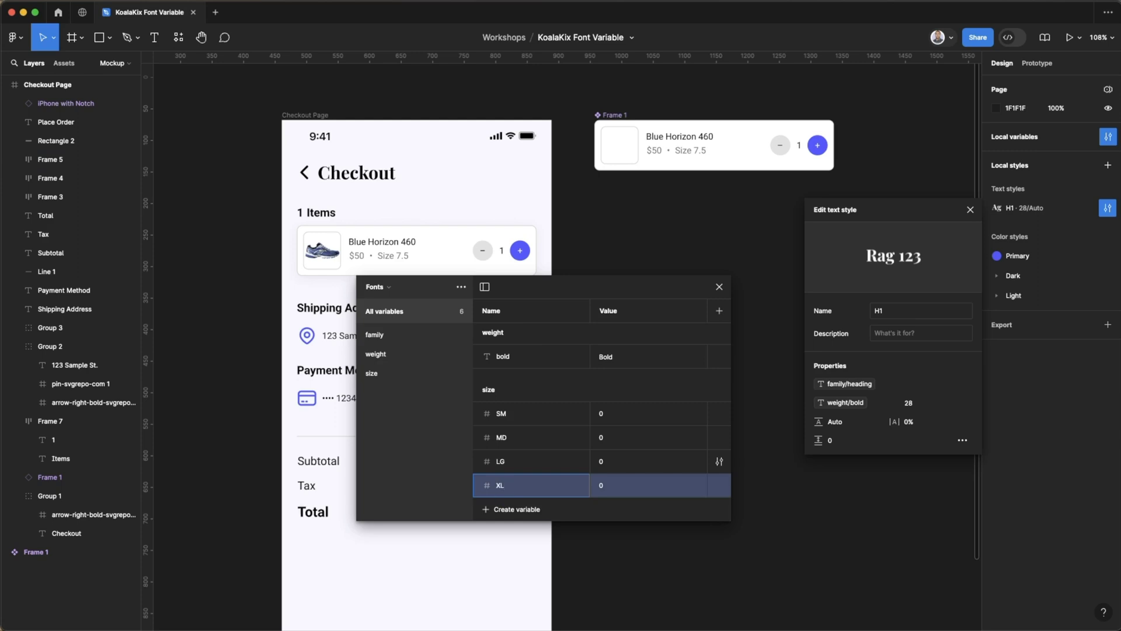
{"action": "key", "text": "Return"}
{"action": "key", "text": "ctrl+d"}
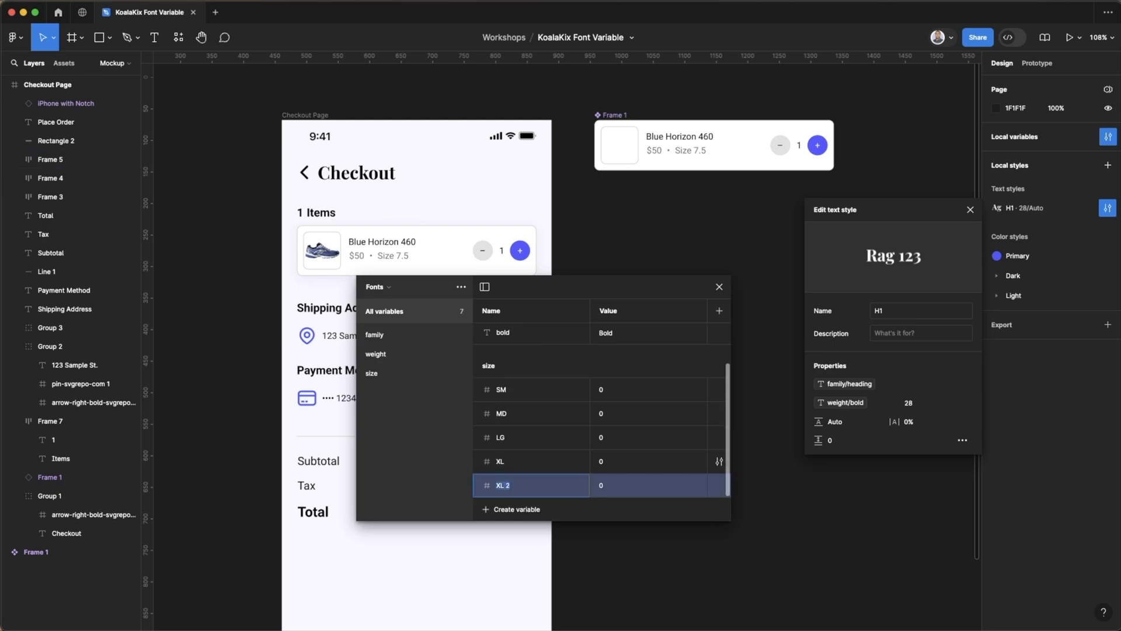
{"action": "type", "text": "XXL"}
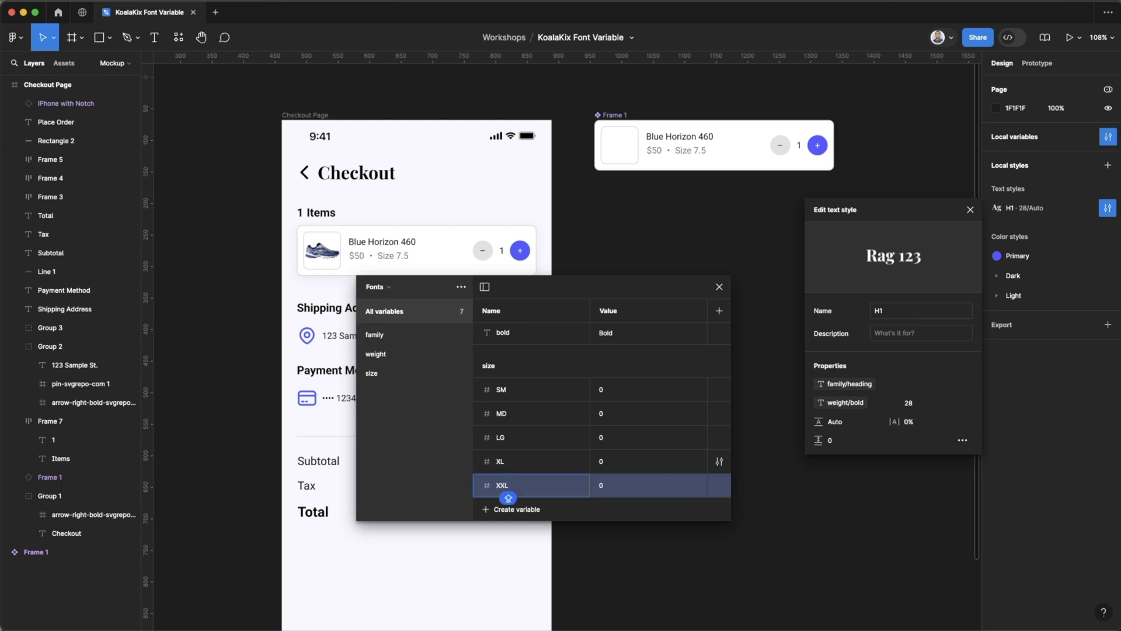
{"action": "key", "text": "Return"}
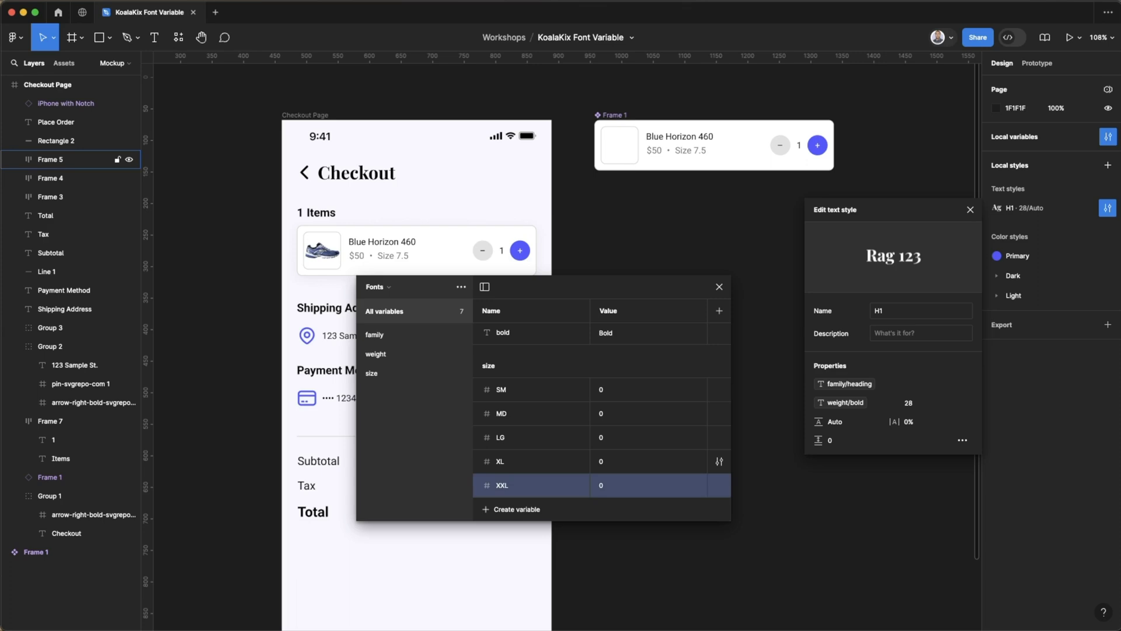
{"action": "left_click", "coordinate": [601, 390]}
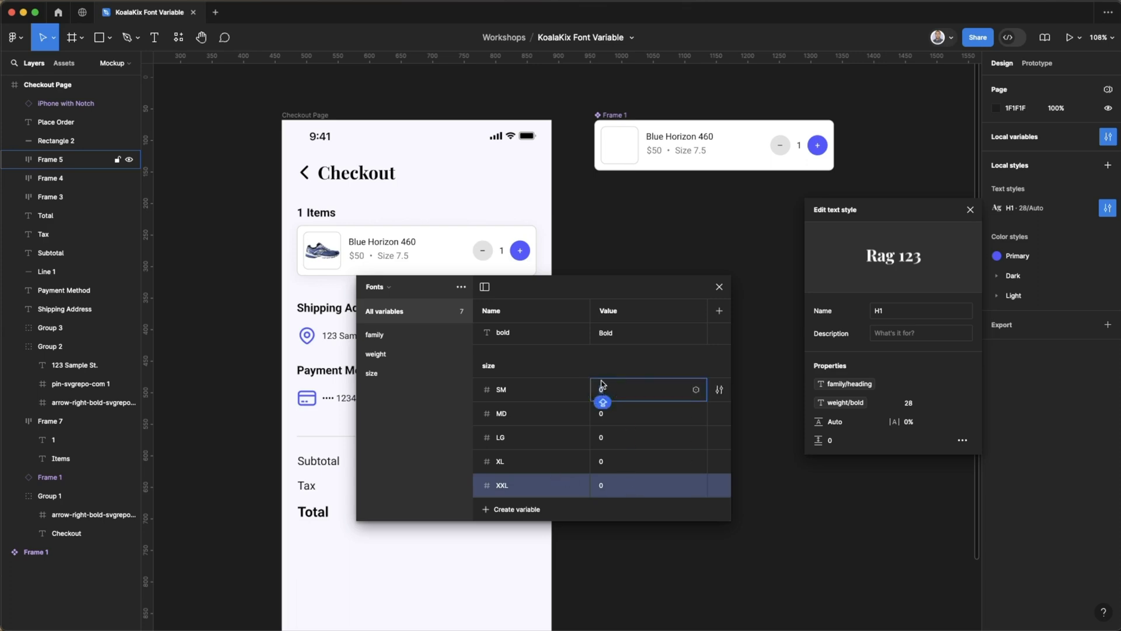
Step: Fill the size value cells in order with 14, 18, 24, 28 and 32
{"action": "left_click_drag", "start_coordinate": [621, 288], "coordinate": [730, 295]}
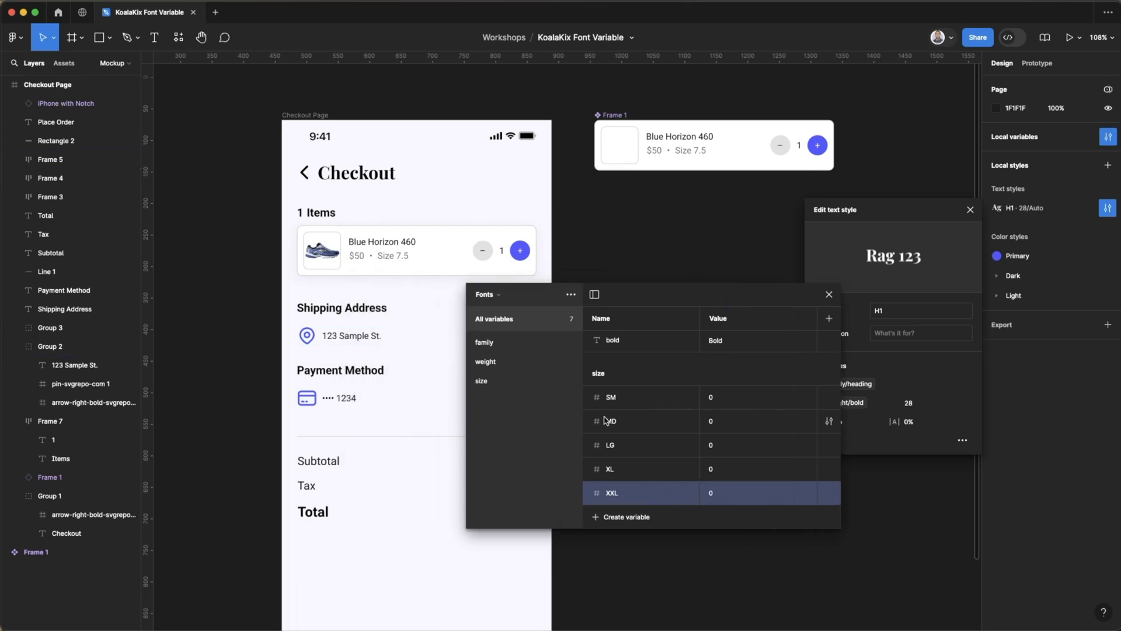
{"action": "left_click", "coordinate": [712, 402]}
{"action": "type", "text": "14"}
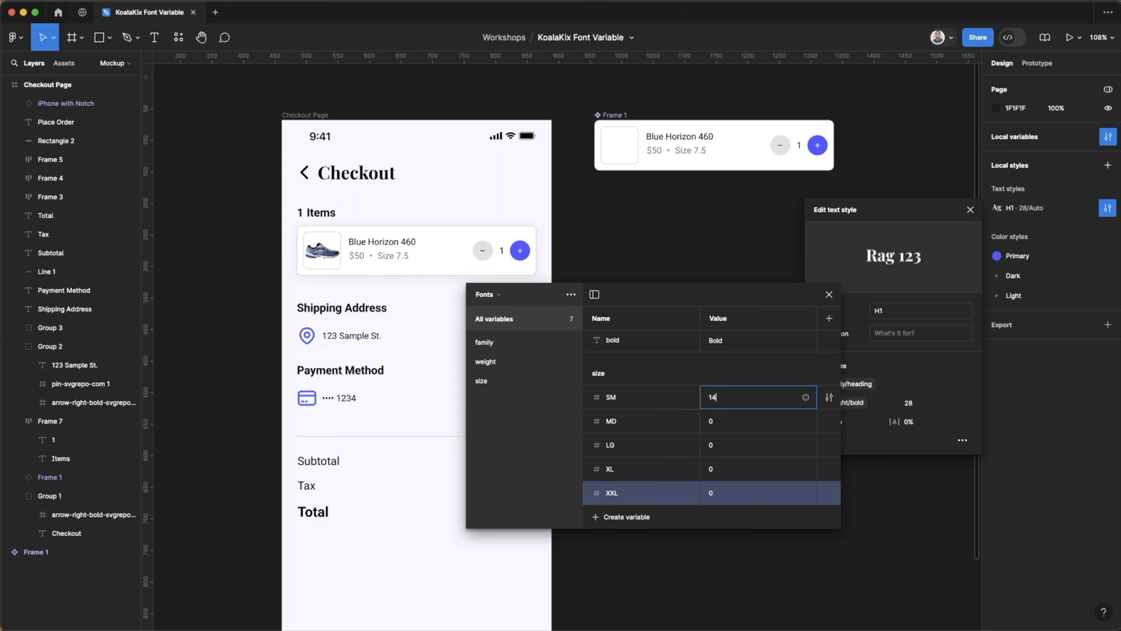
{"action": "left_click", "coordinate": [712, 424]}
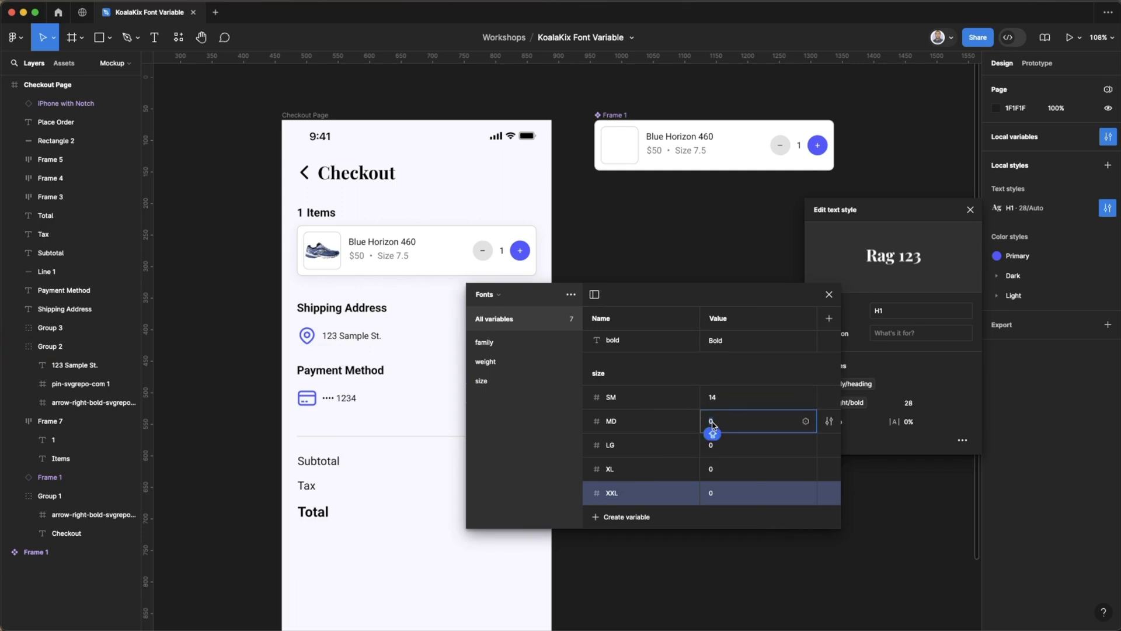
{"action": "type", "text": "18"}
{"action": "left_click", "coordinate": [712, 446]}
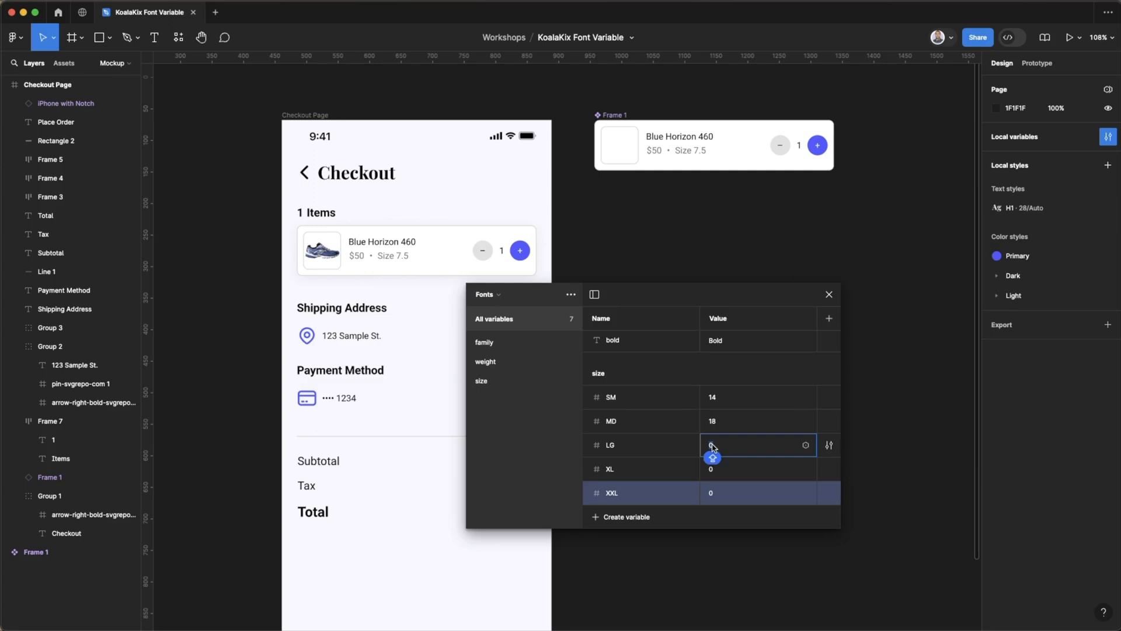
{"action": "type", "text": "24"}
{"action": "left_click", "coordinate": [712, 469]}
{"action": "type", "text": "28"}
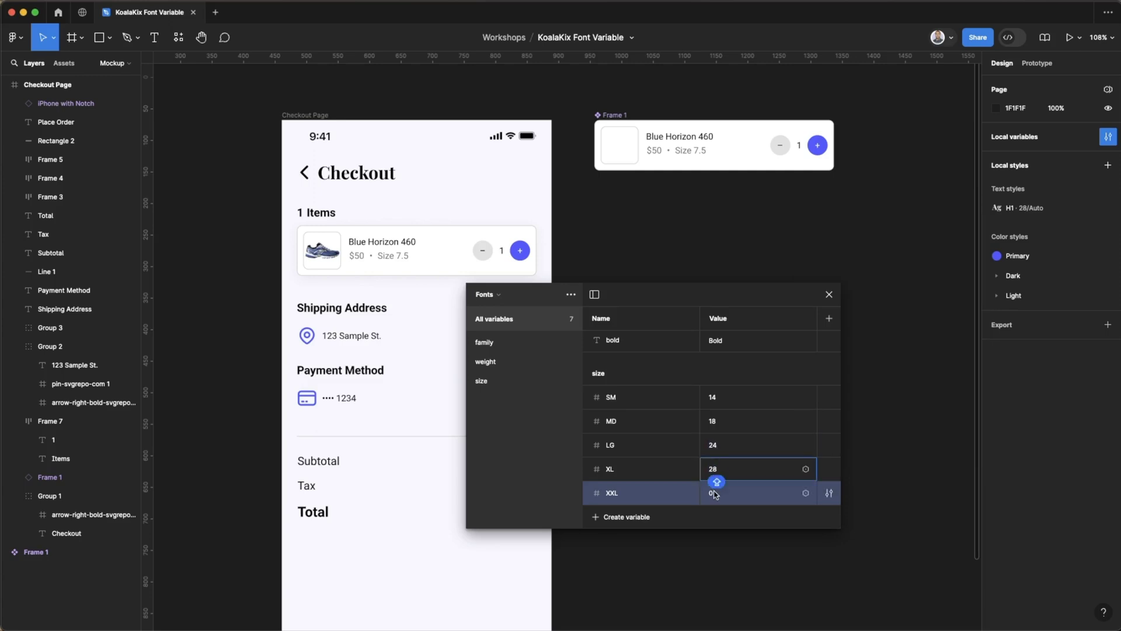
{"action": "left_click", "coordinate": [712, 493]}
{"action": "type", "text": "32"}
{"action": "key", "text": "Return"}
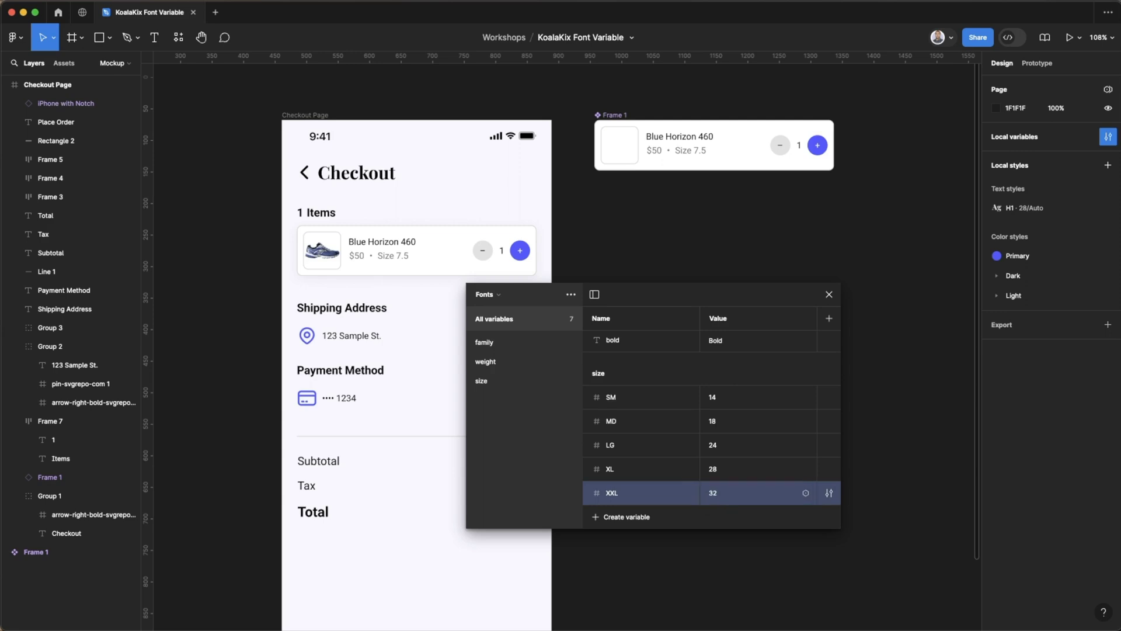
Step: Select and deselect the masked card number text, then close the variables table
{"action": "left_click", "coordinate": [343, 398]}
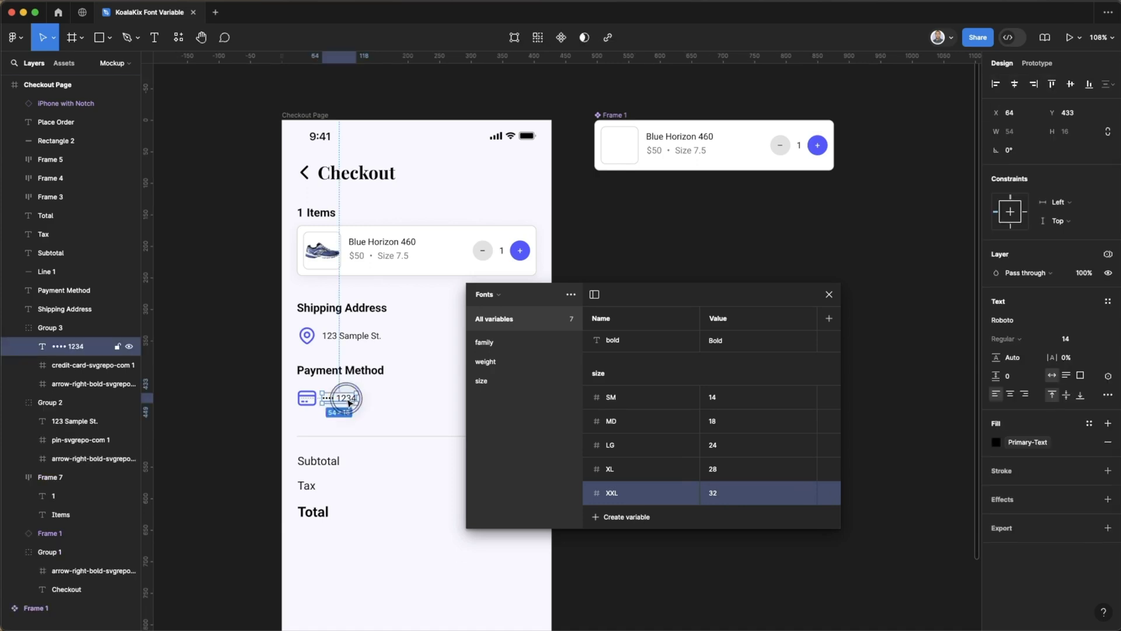
{"action": "left_click", "coordinate": [808, 251]}
{"action": "left_click", "coordinate": [829, 295]}
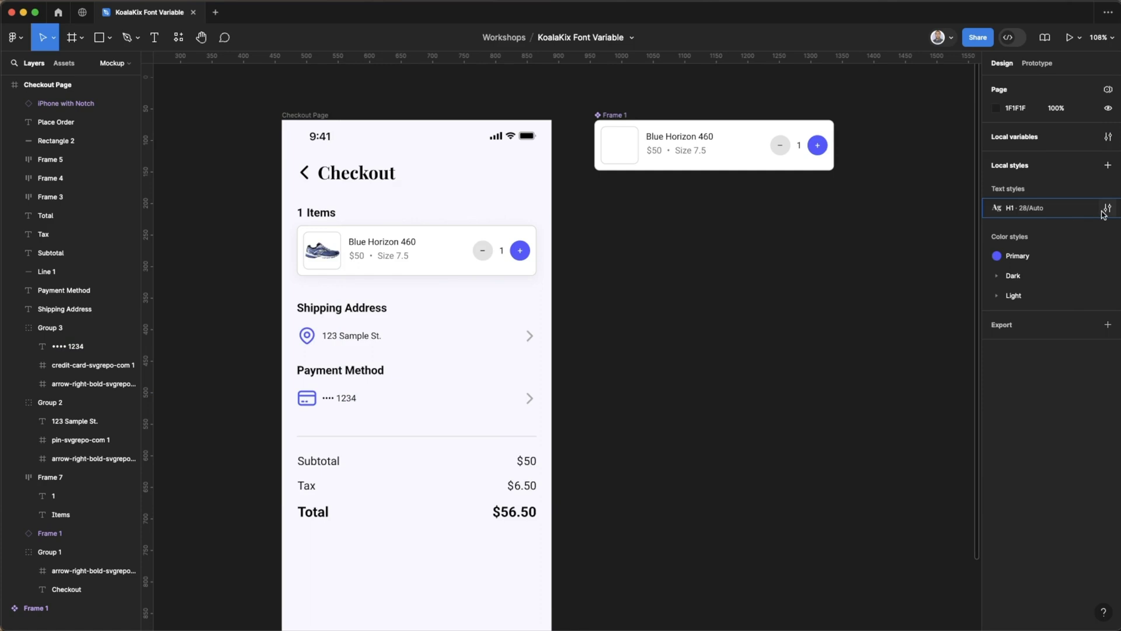
Step: Open the H1 text style settings and browse size variables, leaving the size at 28
{"action": "left_click", "coordinate": [1108, 208]}
{"action": "left_click", "coordinate": [953, 403]}
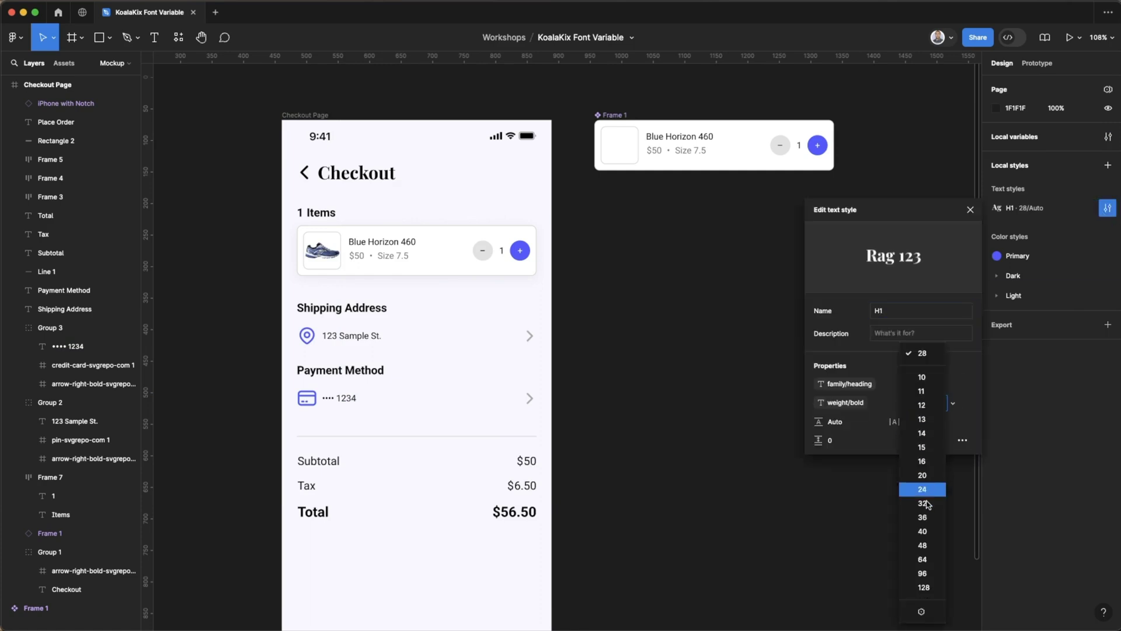
{"action": "left_click", "coordinate": [922, 611]}
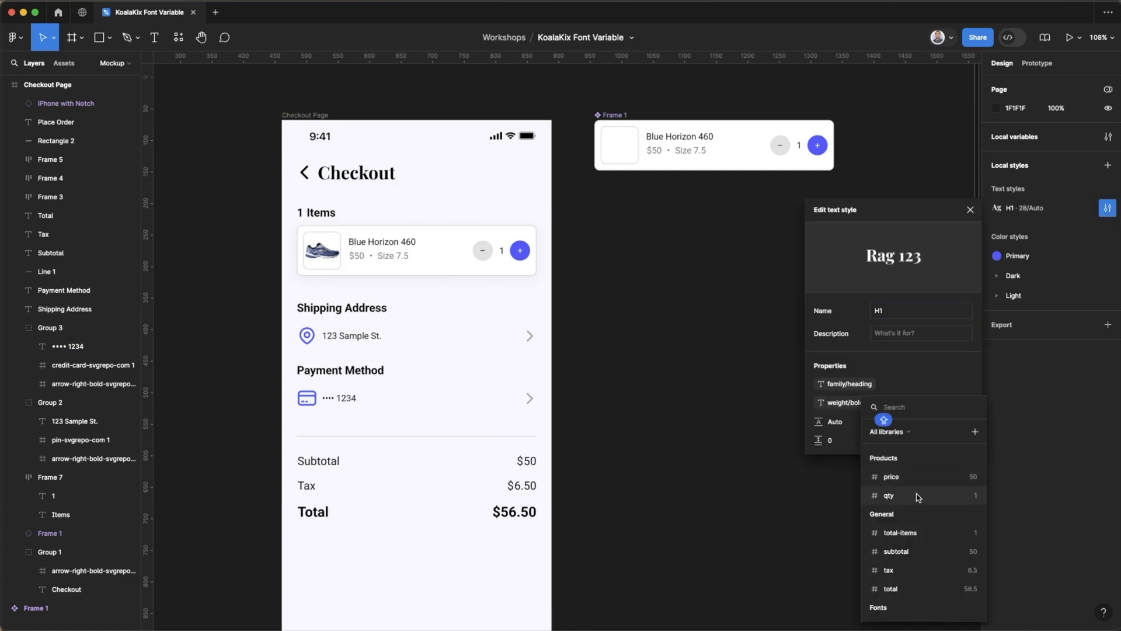
{"action": "scroll", "coordinate": [909, 526], "scroll_direction": "down", "scroll_amount": 3}
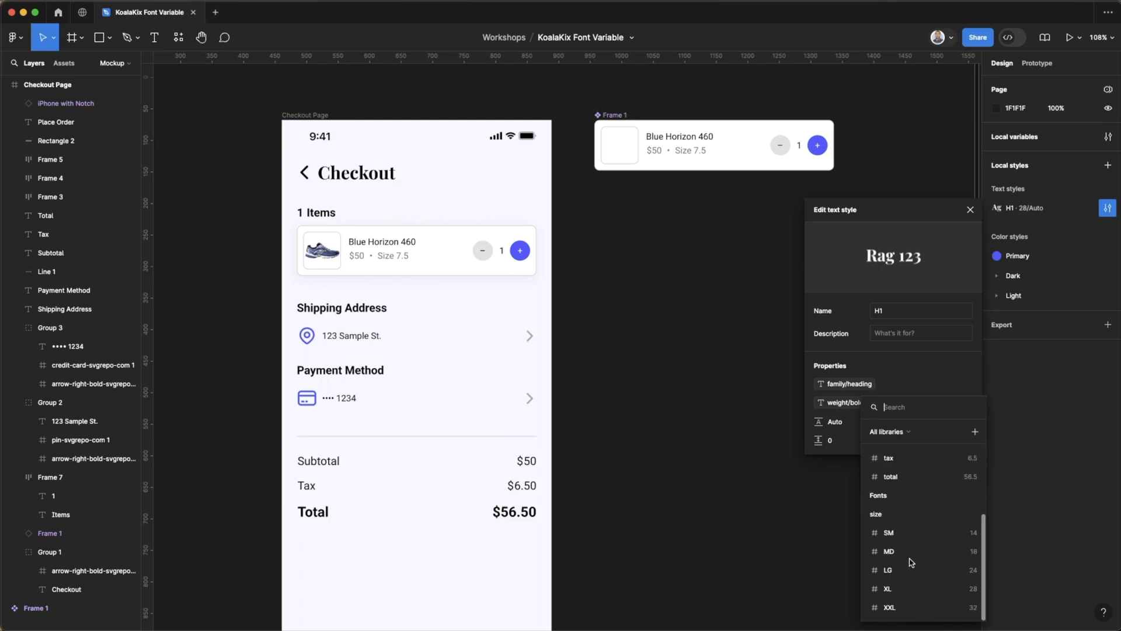
{"action": "left_click", "coordinate": [937, 595]}
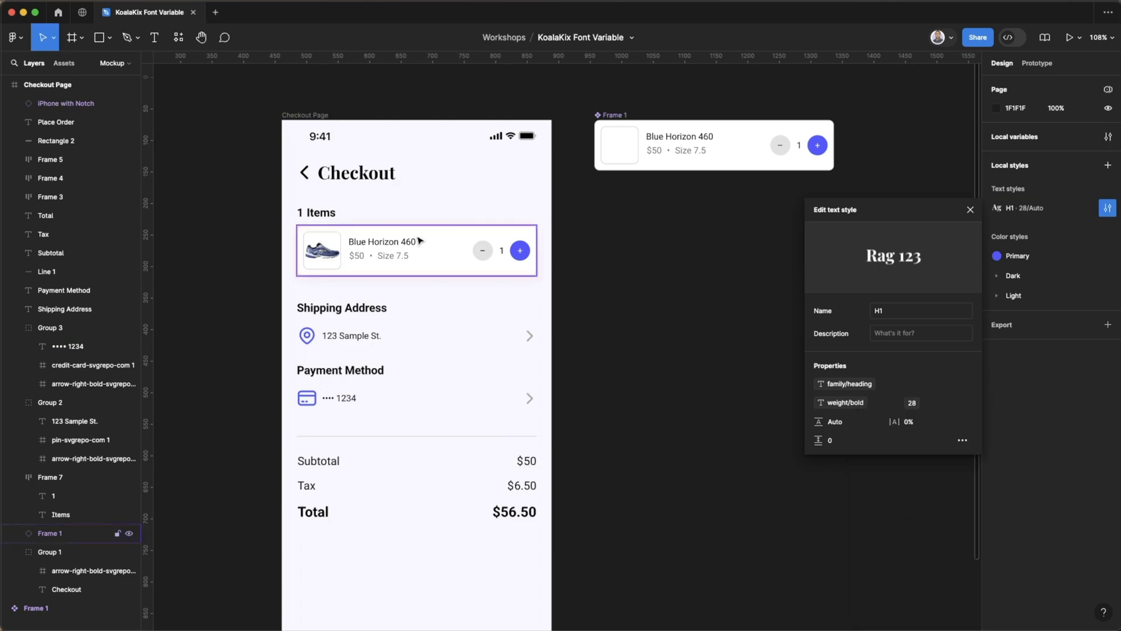
Step: Select the Shipping Address heading text, passing through the 1 Items heading
{"action": "left_click", "coordinate": [333, 216]}
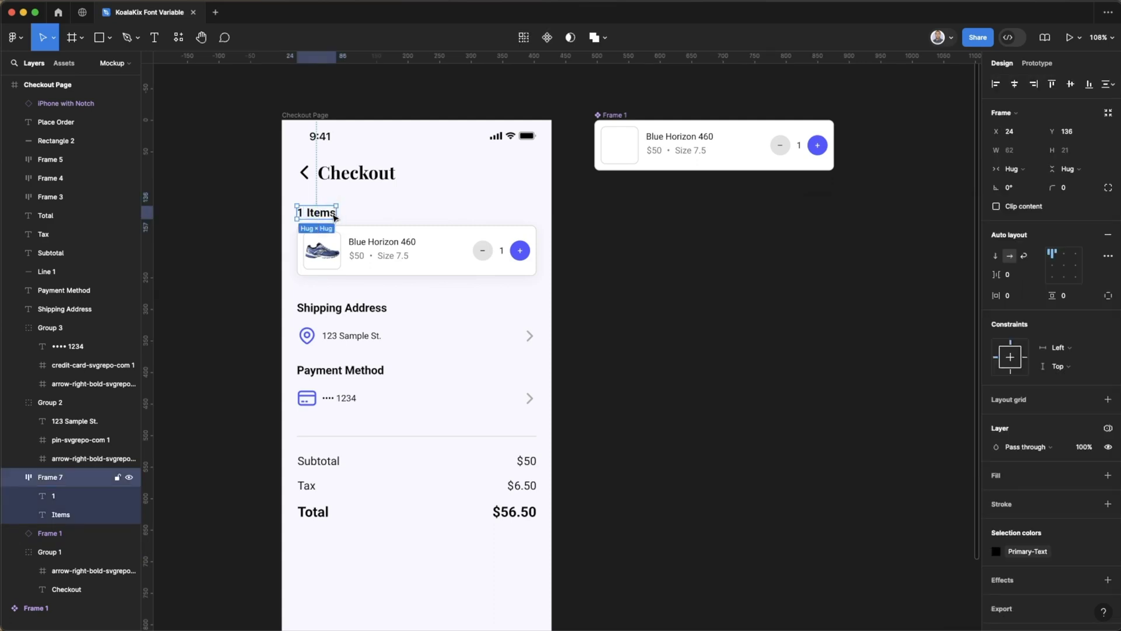
{"action": "left_click", "coordinate": [334, 216]}
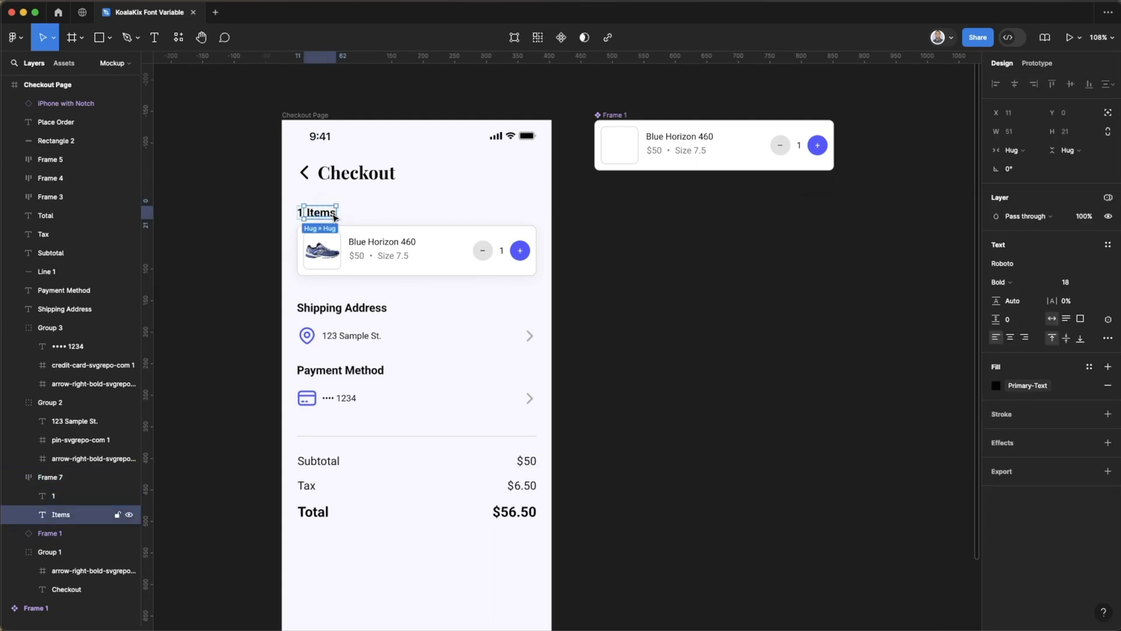
{"action": "left_click", "coordinate": [358, 310]}
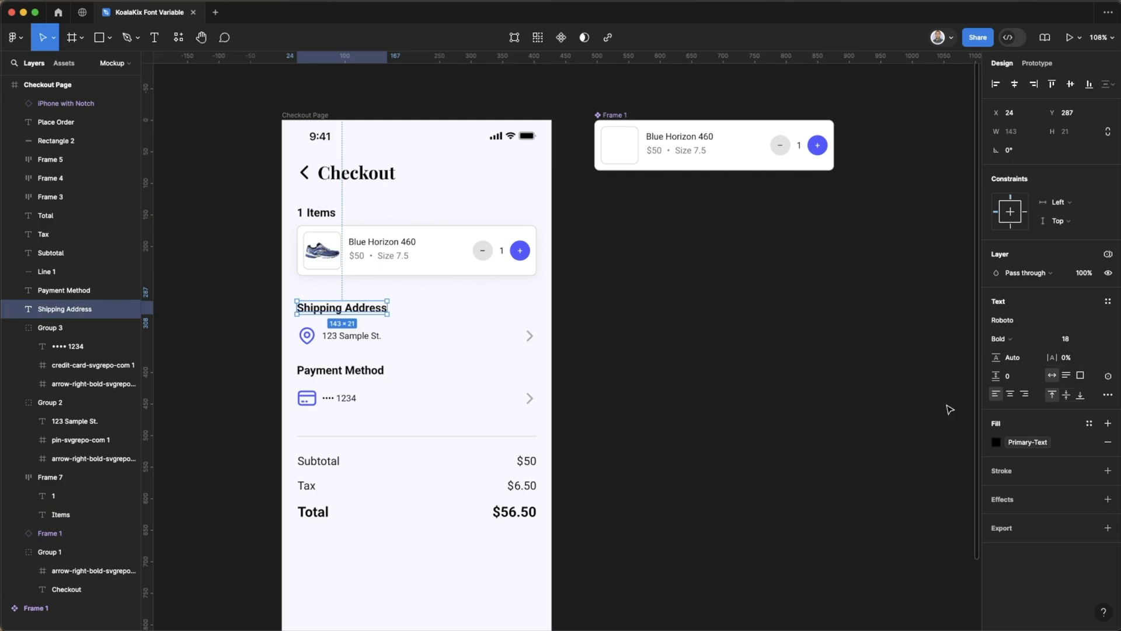
Step: Show the text styles list for the Roboto Bold 18 heading, where H1 is the only style
{"action": "left_click", "coordinate": [1108, 302]}
{"action": "left_click", "coordinate": [1107, 301]}
{"action": "left_click", "coordinate": [1044, 326]}
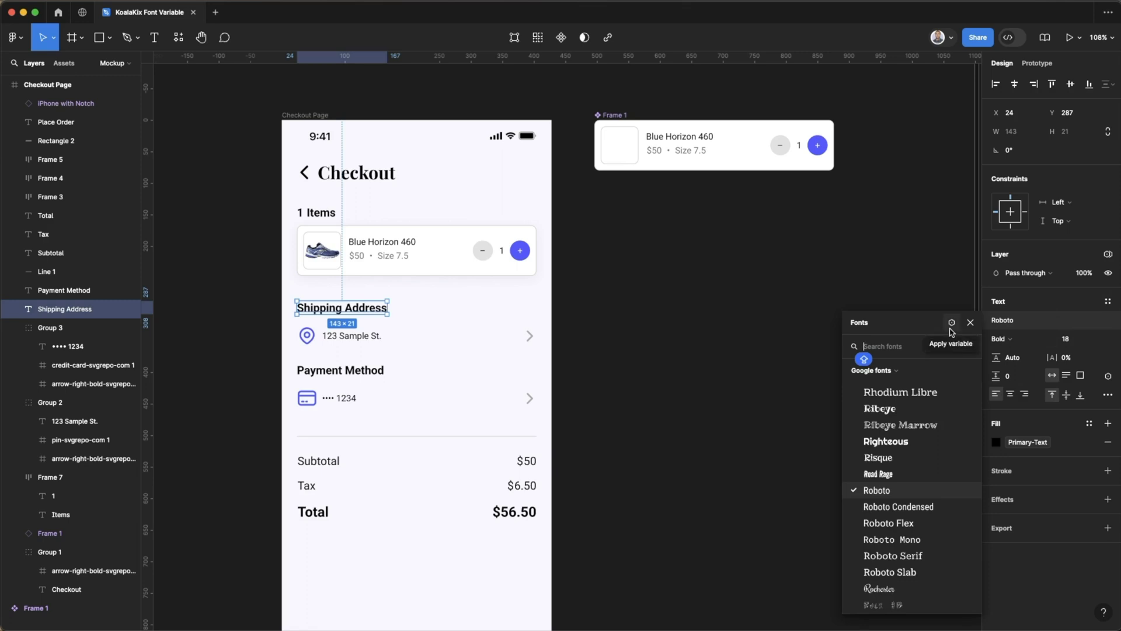
{"action": "left_click", "coordinate": [1054, 337]}
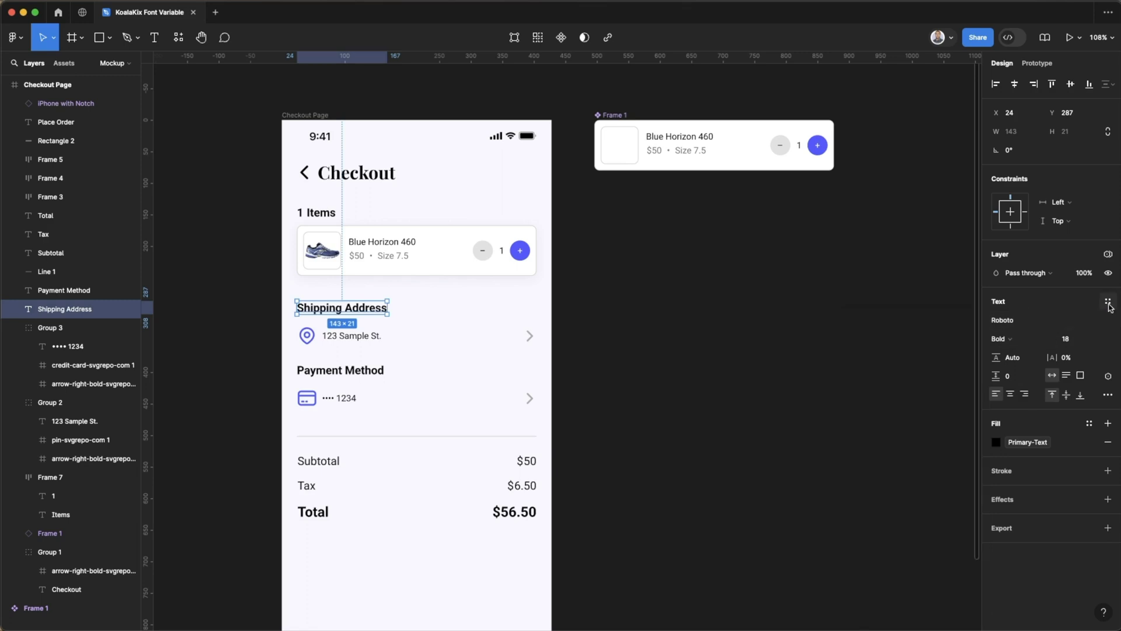
{"action": "left_click", "coordinate": [1109, 302]}
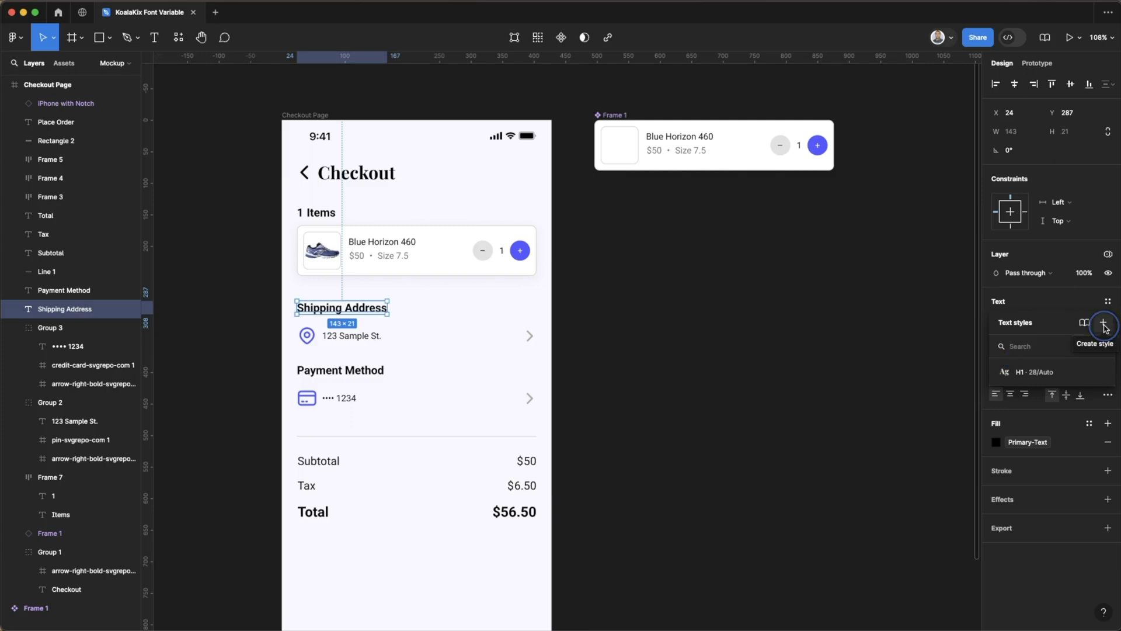
Step: Save the heading's Roboto Bold 18 formatting as style Body-Bold and open its settings
{"action": "left_click", "coordinate": [1103, 323]}
{"action": "type", "text": "Body-Bold"}
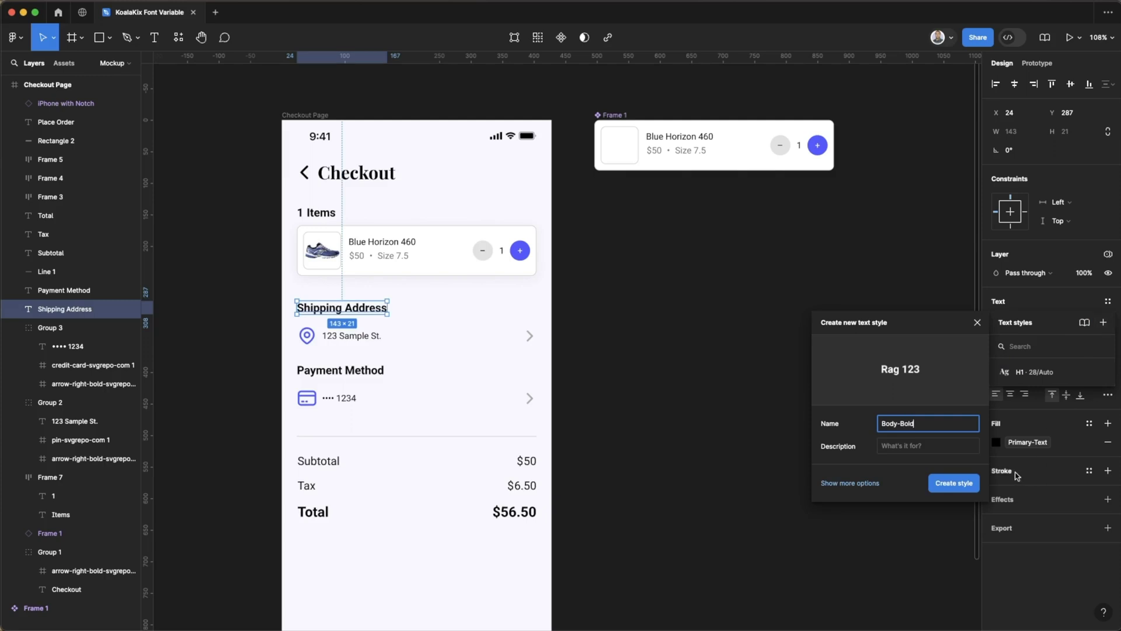
{"action": "left_click", "coordinate": [958, 483]}
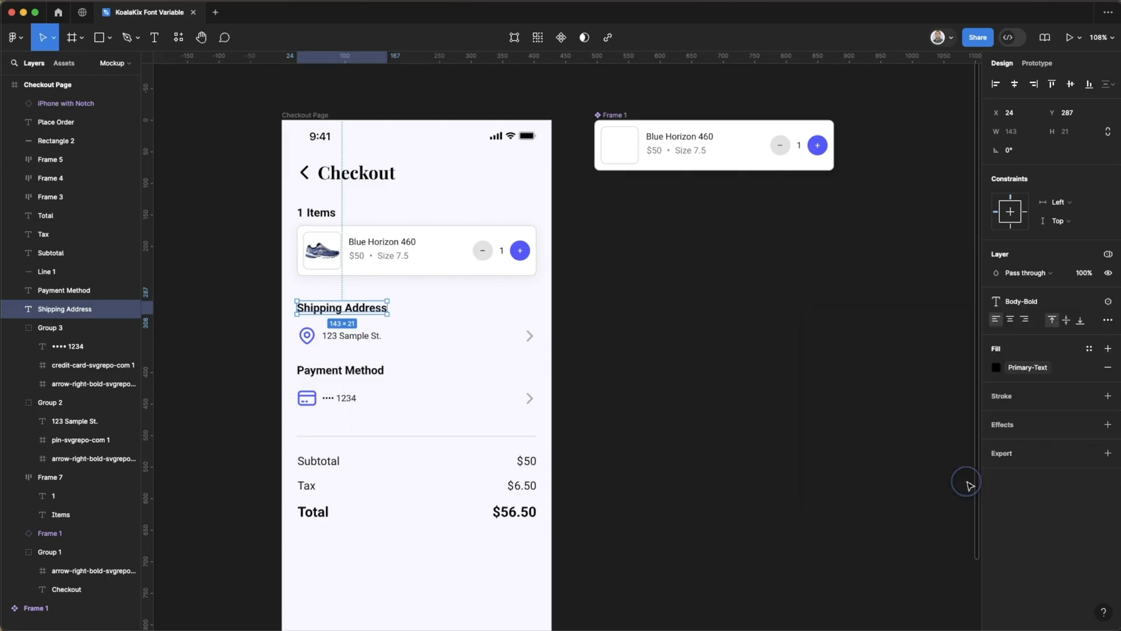
{"action": "left_click", "coordinate": [1039, 304]}
{"action": "left_click", "coordinate": [1101, 392]}
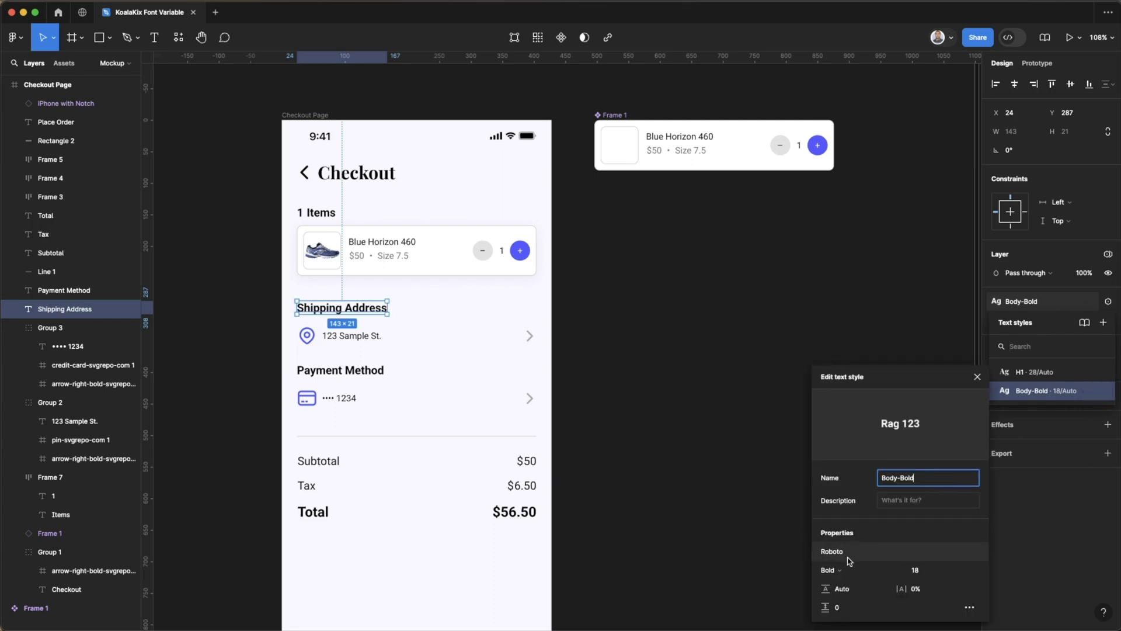
Step: Bind the Body-Bold style's font weight to the bold variable
{"action": "left_click", "coordinate": [846, 575]}
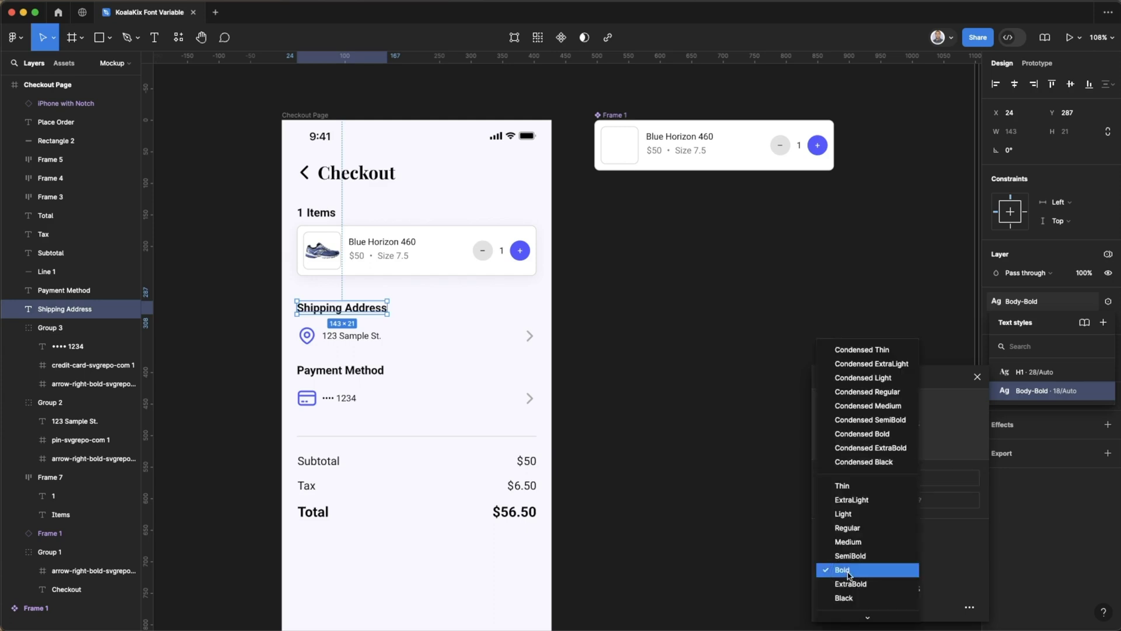
{"action": "left_click", "coordinate": [865, 611]}
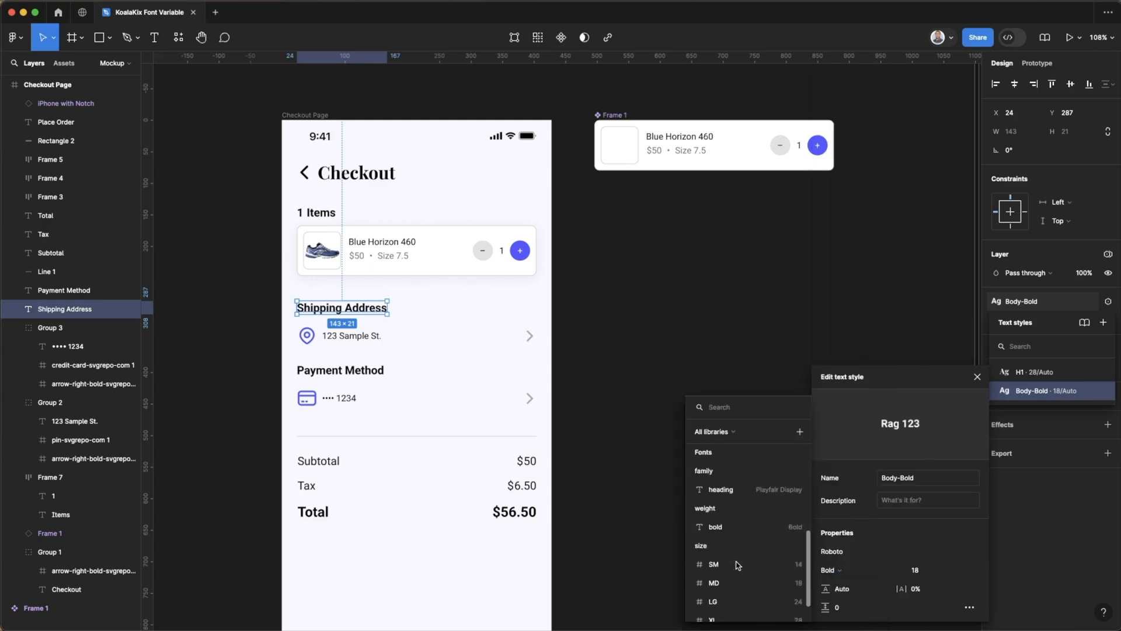
{"action": "scroll", "coordinate": [737, 565], "scroll_direction": "down", "scroll_amount": 1}
{"action": "left_click", "coordinate": [751, 501]}
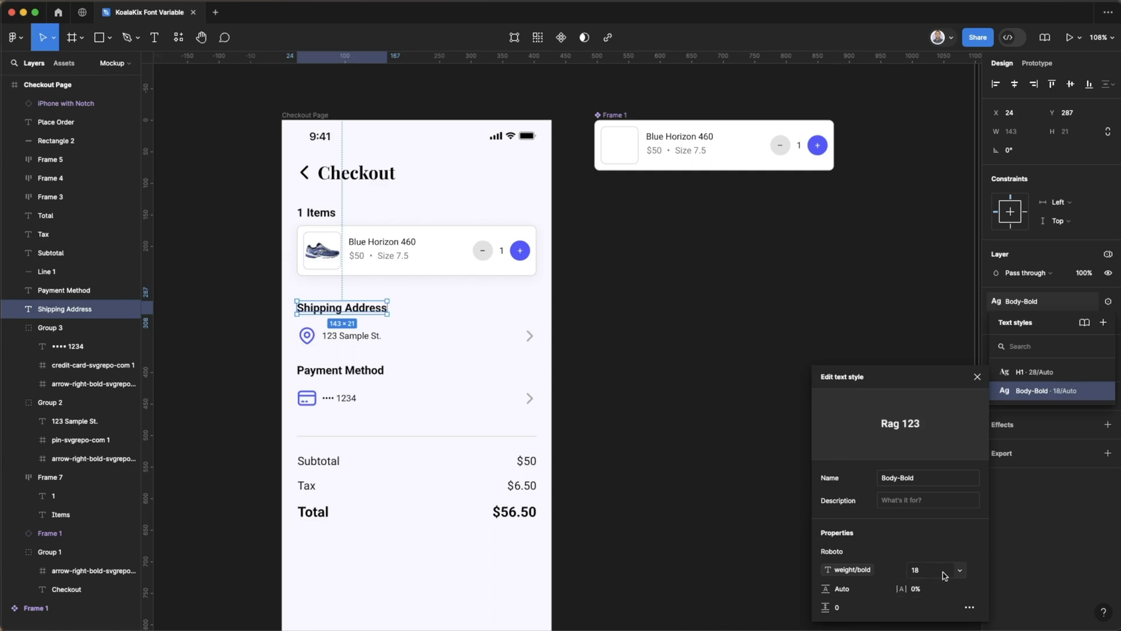
Step: Bind Body-Bold's font size to the MD variable and close the style editor
{"action": "left_click", "coordinate": [959, 570]}
{"action": "left_click", "coordinate": [938, 613]}
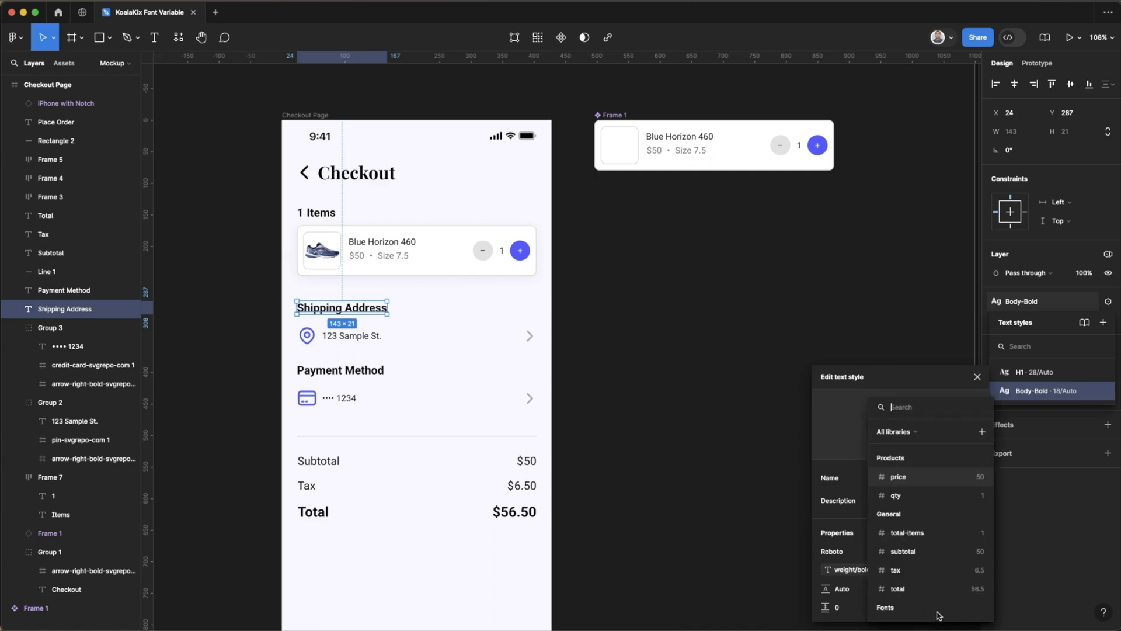
{"action": "scroll", "coordinate": [940, 584], "scroll_direction": "down", "scroll_amount": 3}
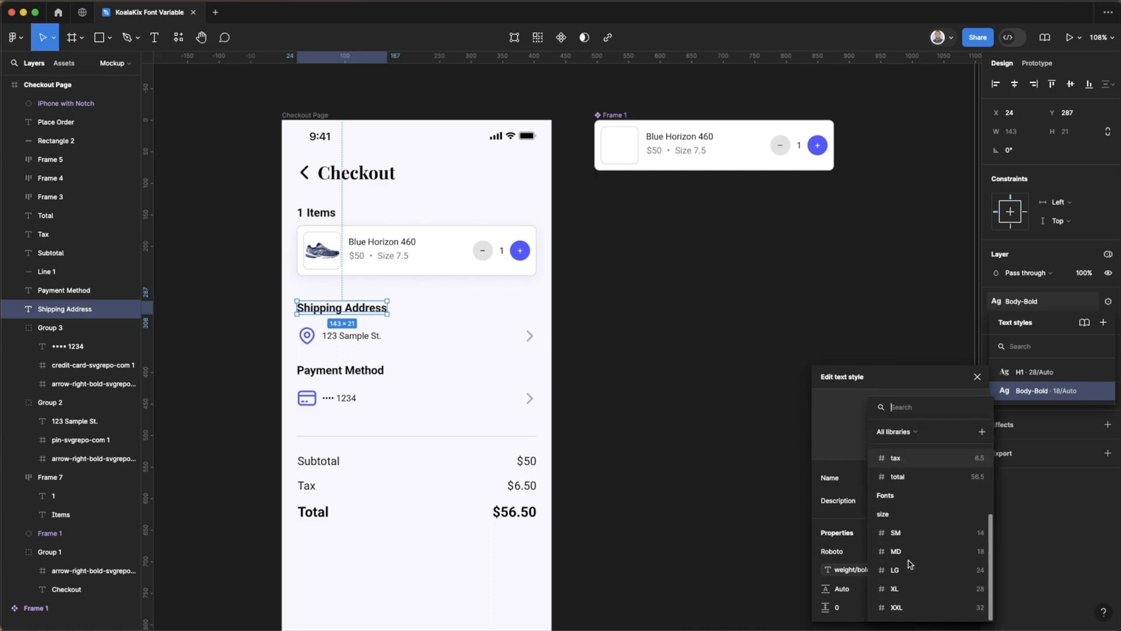
{"action": "left_click", "coordinate": [952, 551]}
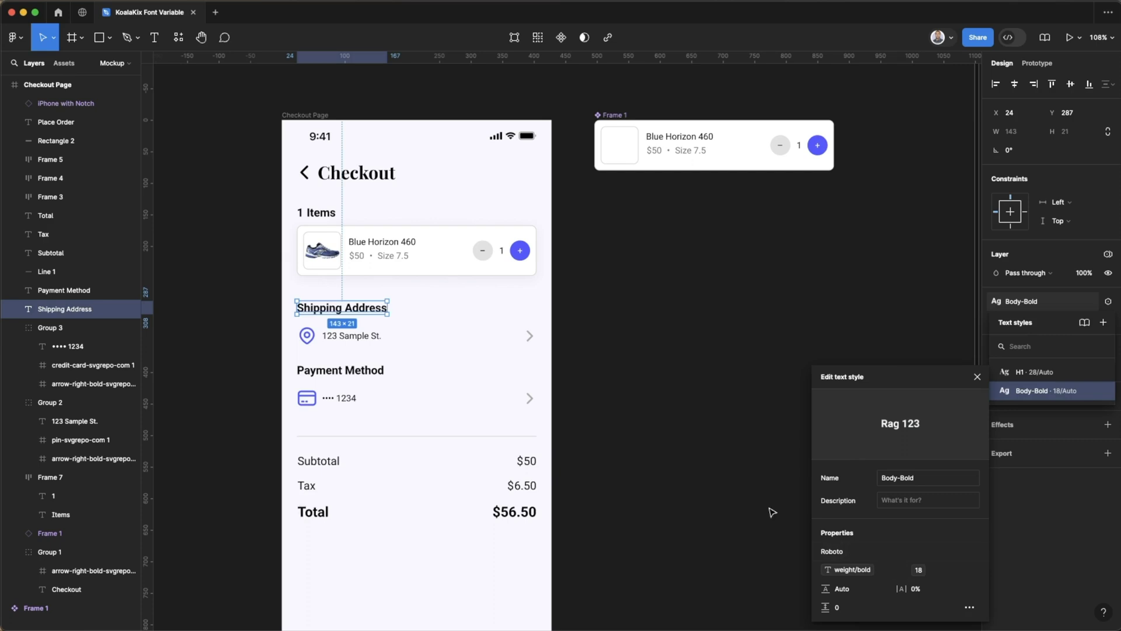
{"action": "left_click", "coordinate": [730, 366]}
Step: Duplicate the heading family variable as body with value Roboto, then close the variables window
{"action": "left_click", "coordinate": [1108, 136]}
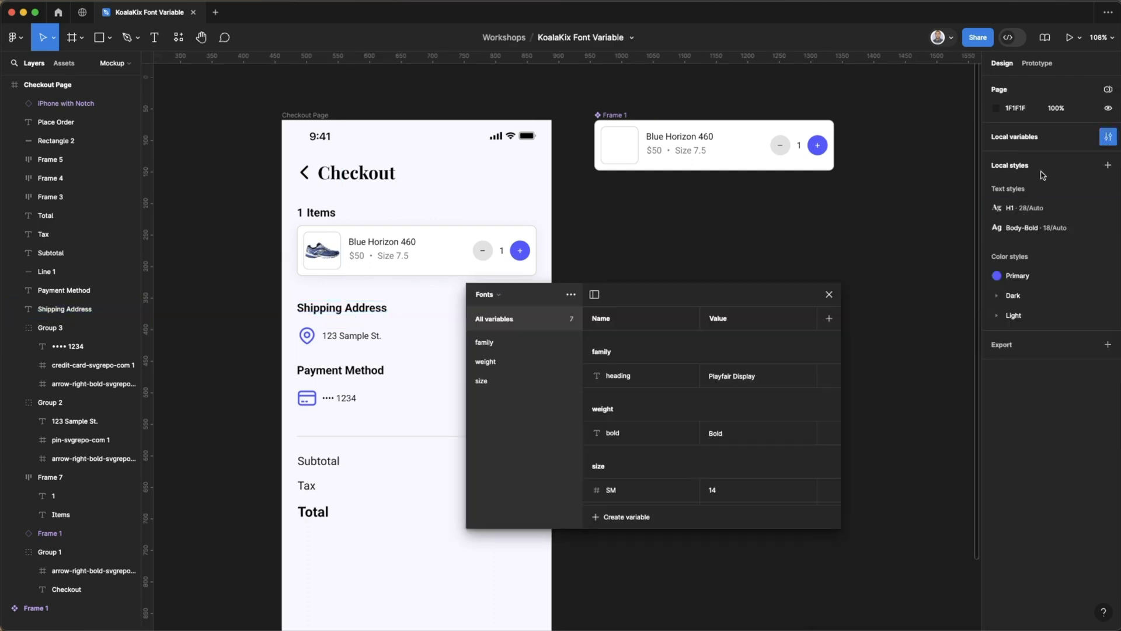
{"action": "left_click", "coordinate": [653, 378]}
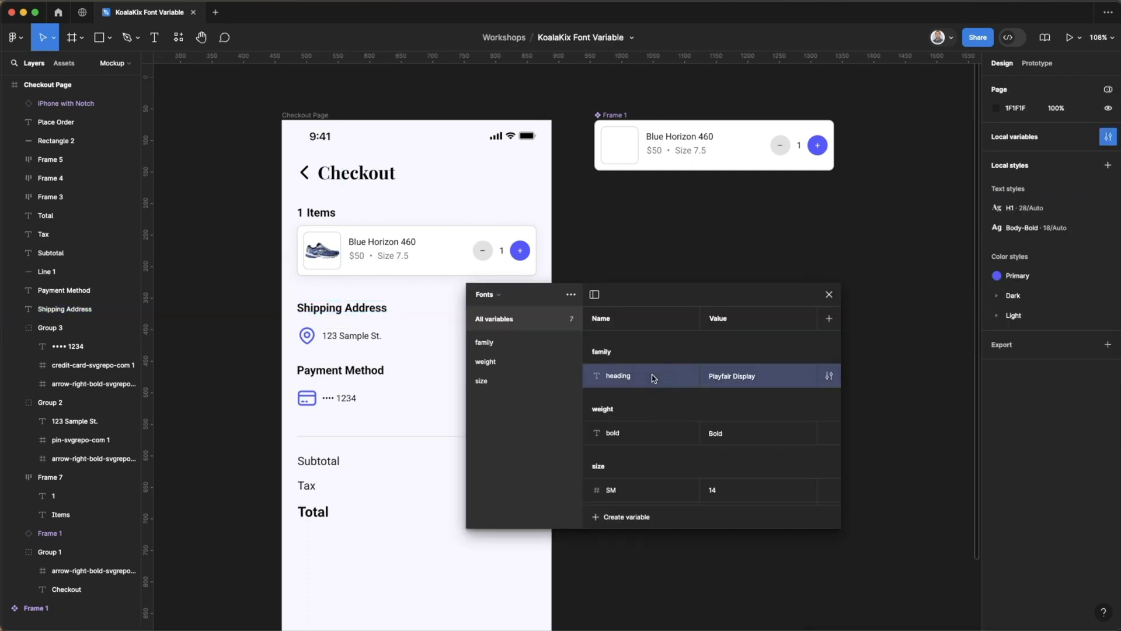
{"action": "key", "text": "super+d"}
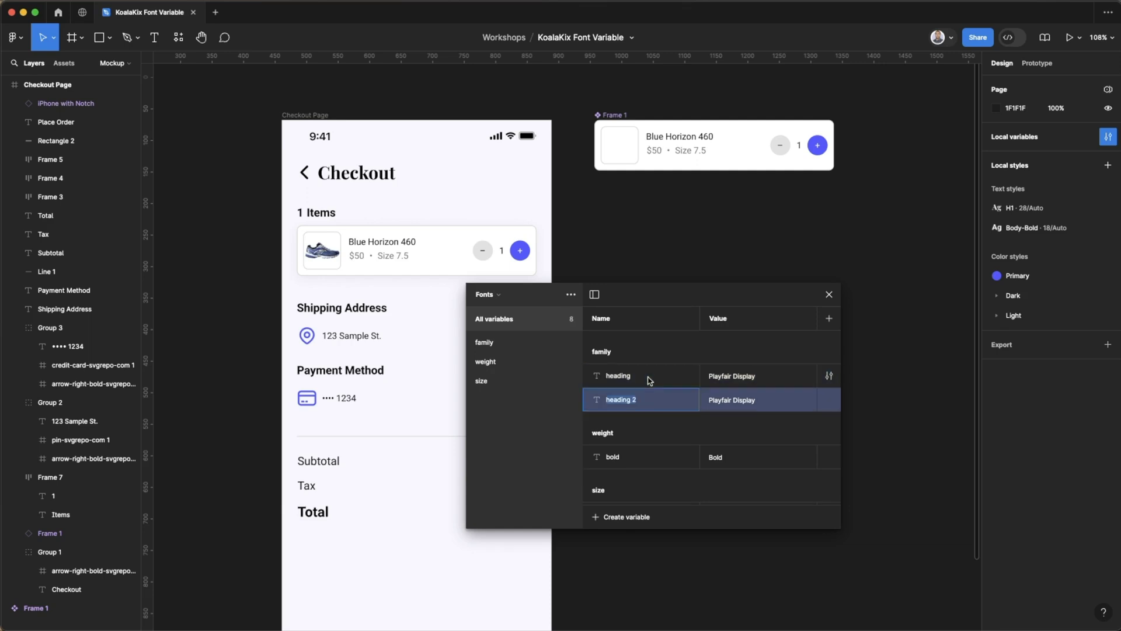
{"action": "type", "text": "body"}
{"action": "key", "text": "Return"}
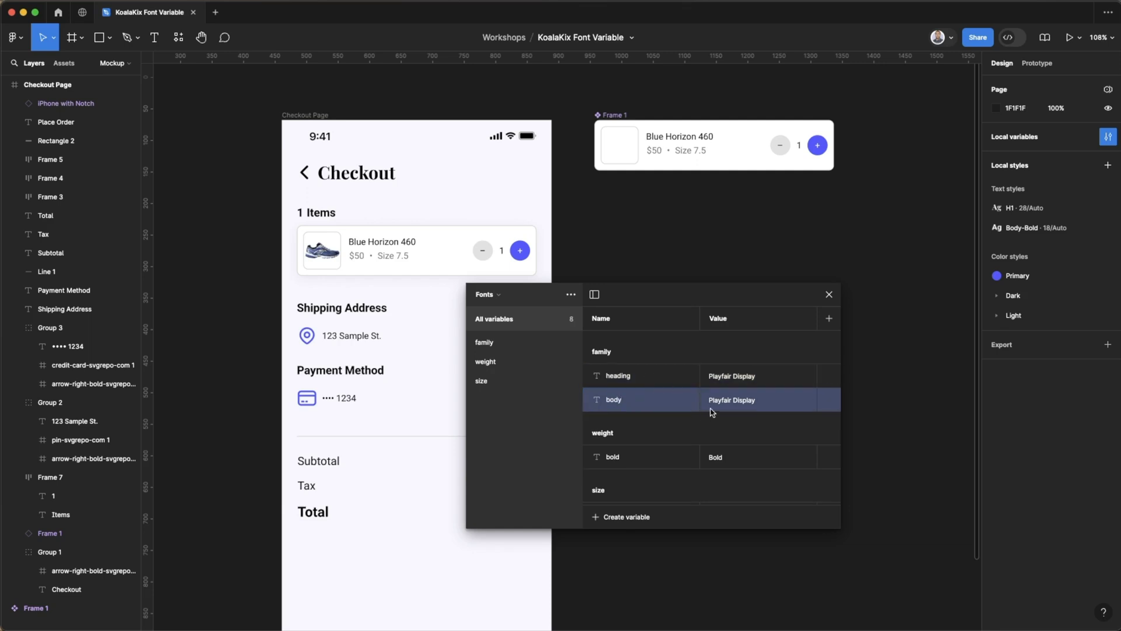
{"action": "double_click", "coordinate": [712, 410]}
{"action": "type", "text": "Roboto"}
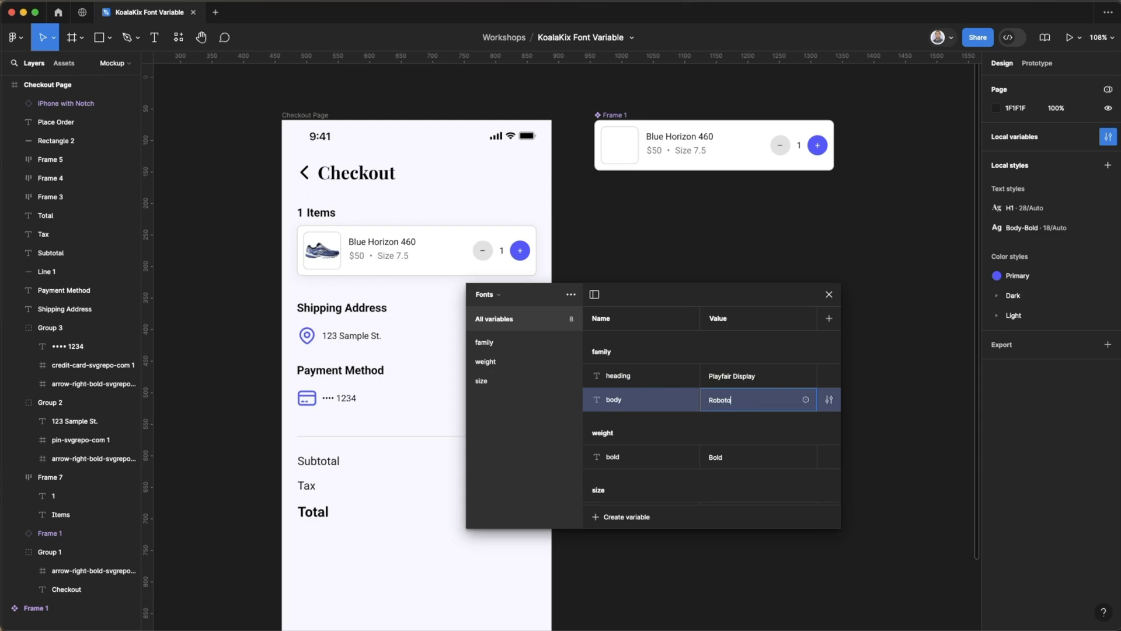
{"action": "key", "text": "Return"}
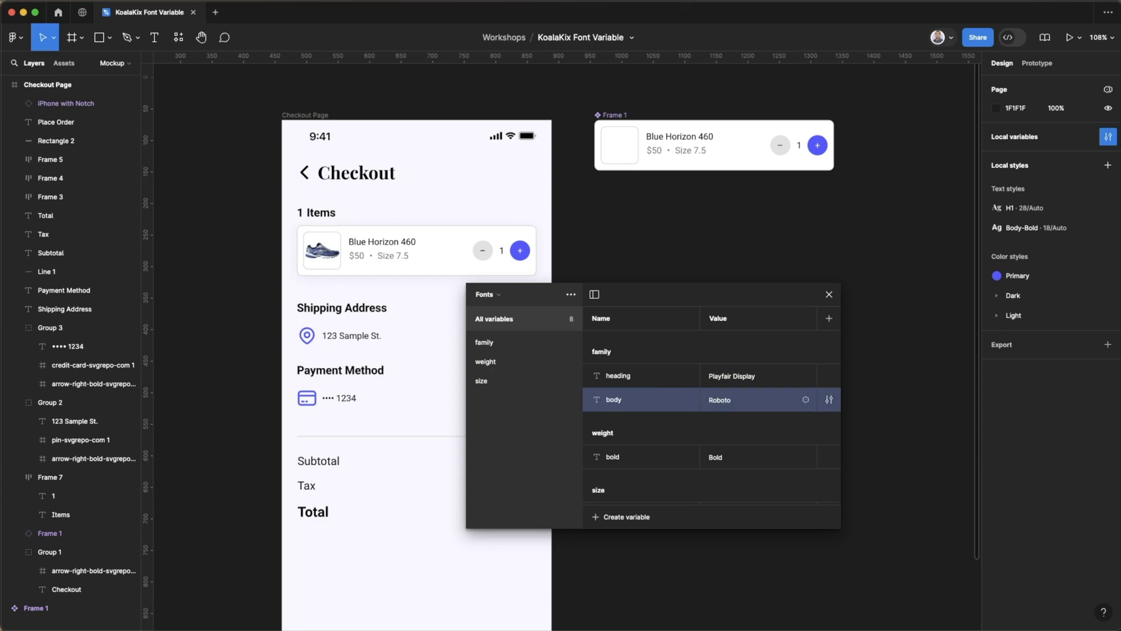
{"action": "left_click", "coordinate": [829, 294]}
Step: Link Body-Bold's font family to the family/body variable and close its editor
{"action": "left_click", "coordinate": [374, 306]}
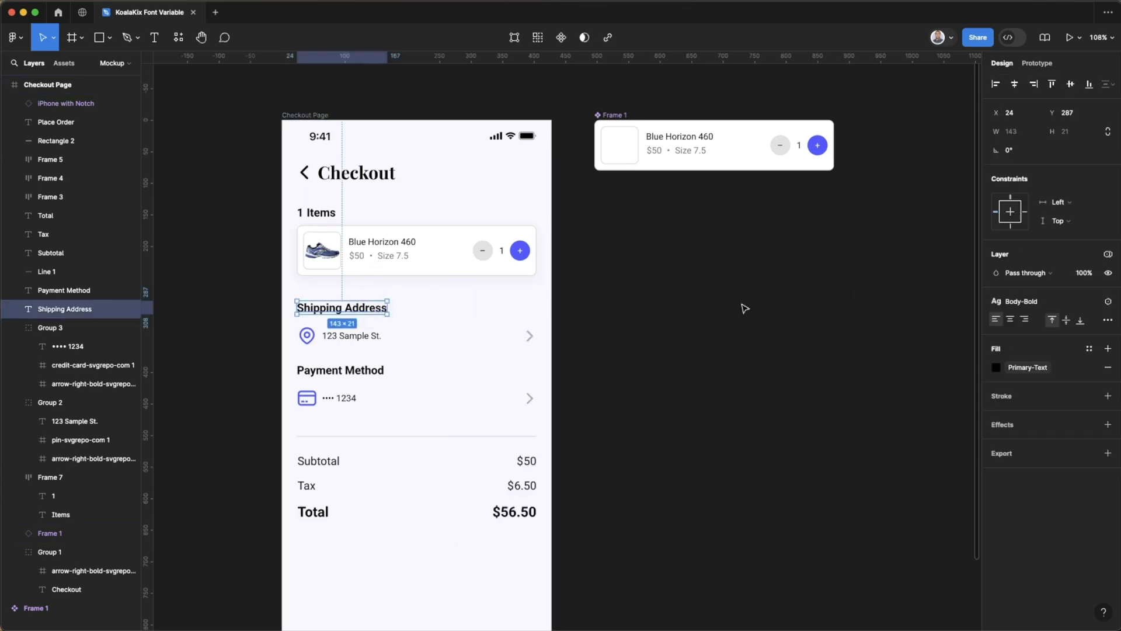
{"action": "left_click", "coordinate": [742, 306]}
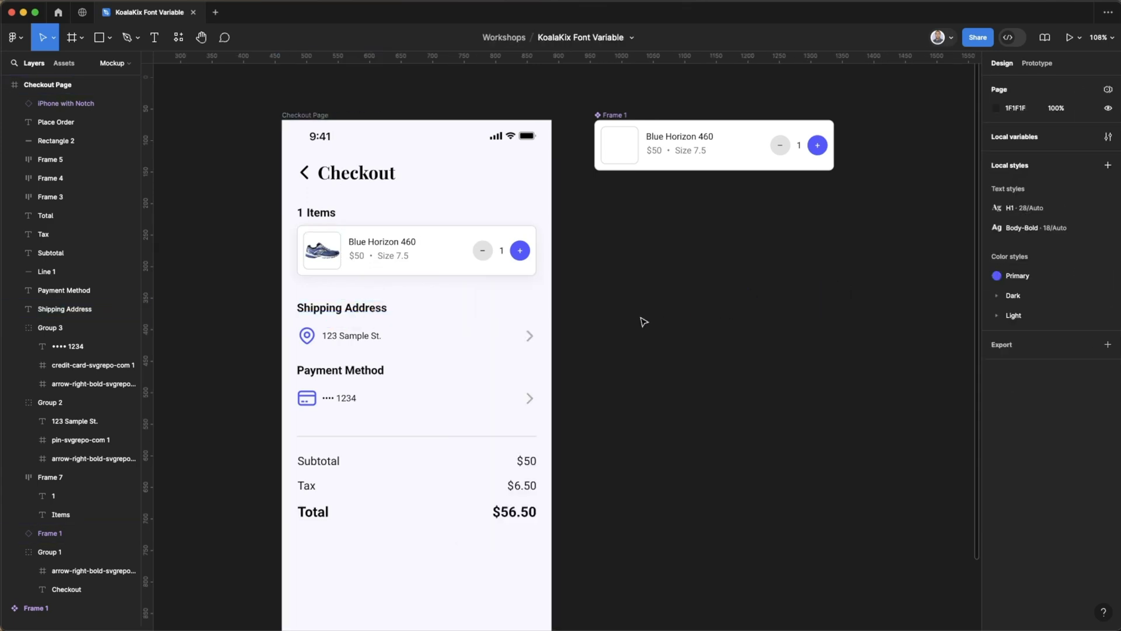
{"action": "left_click", "coordinate": [1107, 227]}
{"action": "left_click", "coordinate": [841, 409]}
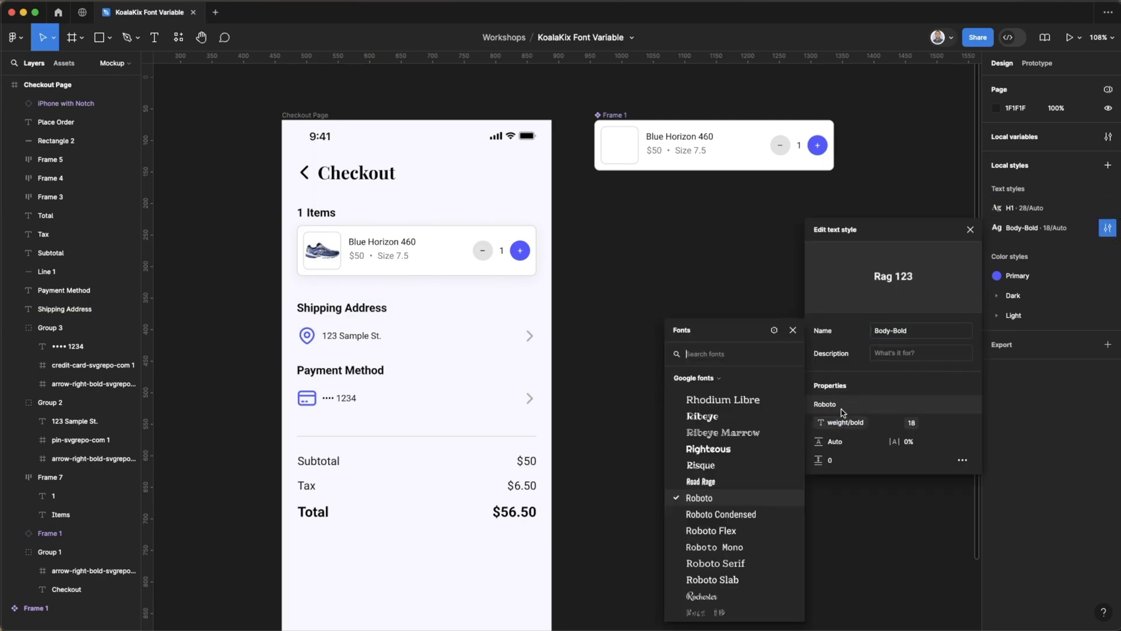
{"action": "left_click", "coordinate": [773, 334]}
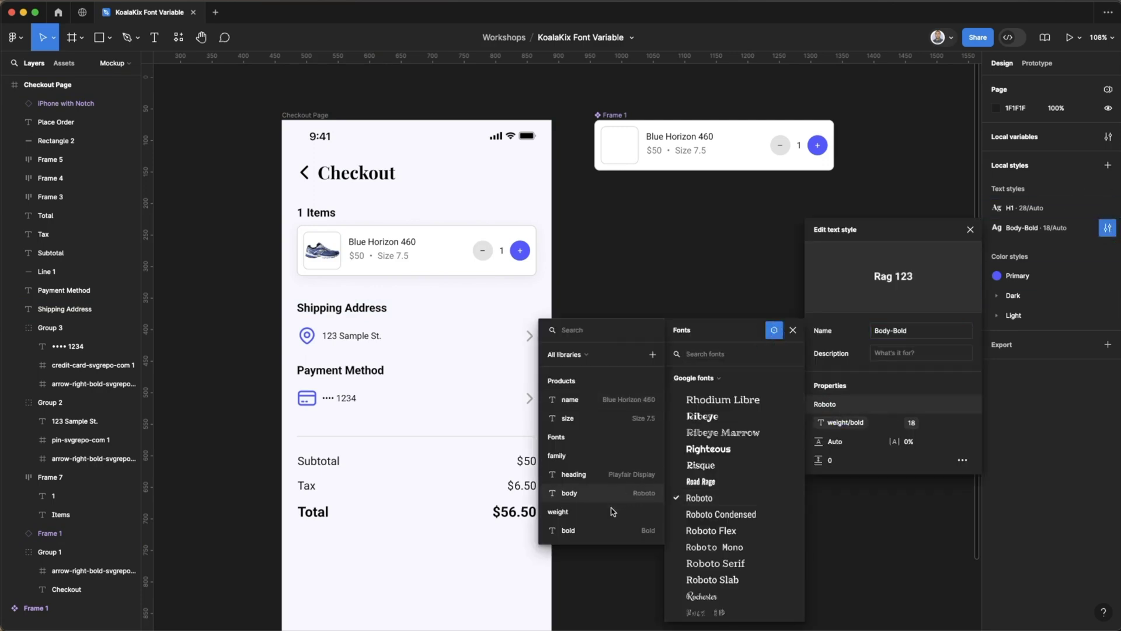
{"action": "left_click", "coordinate": [609, 491]}
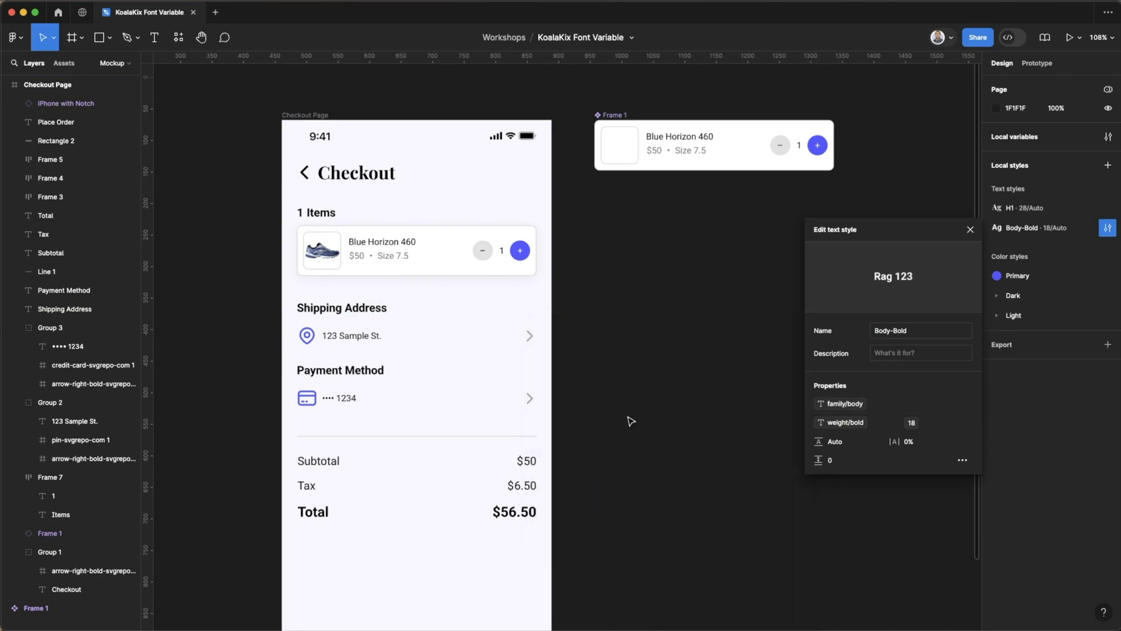
{"action": "left_click", "coordinate": [638, 397]}
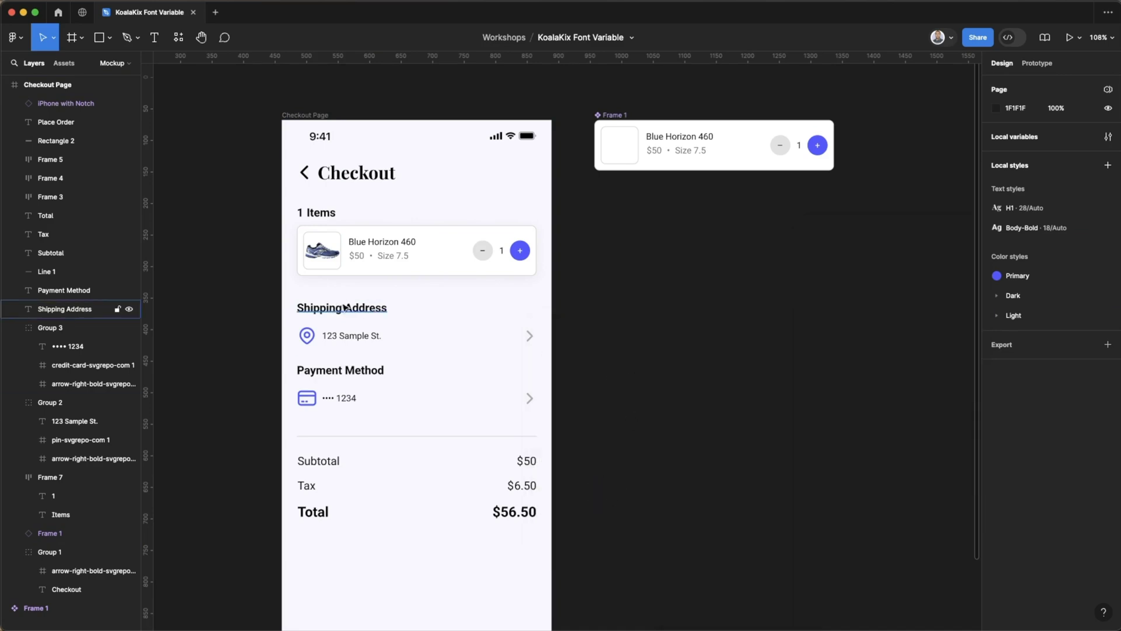
{"action": "left_click", "coordinate": [1108, 165]}
Step: Start the Body-2 text style and bind its size to SM after trying LG
{"action": "type", "text": "Body-2"}
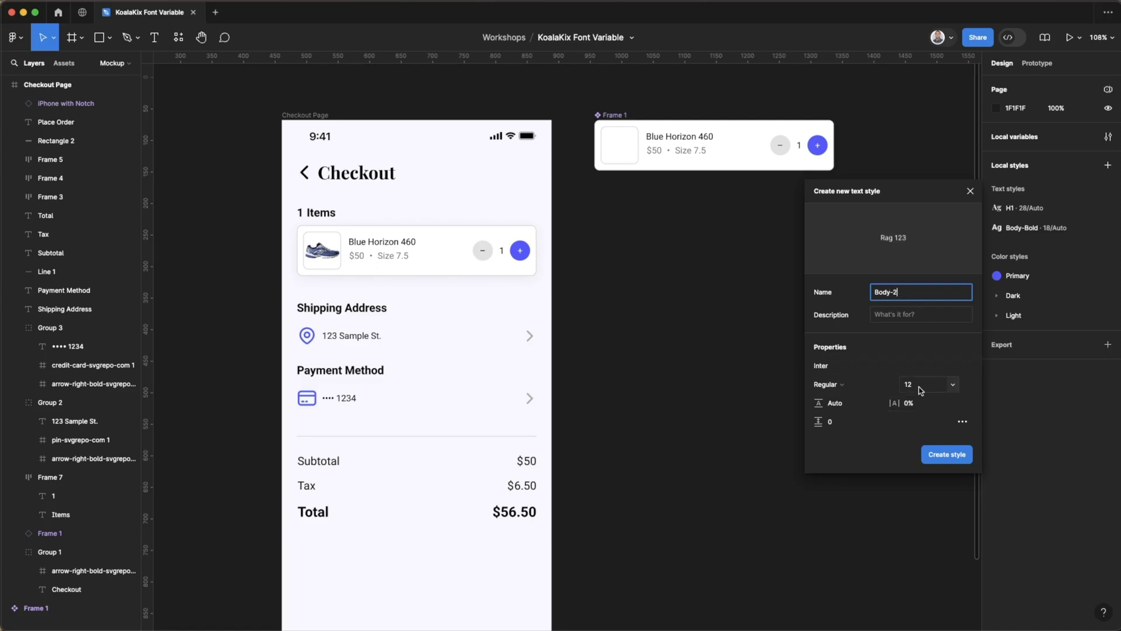
{"action": "left_click", "coordinate": [953, 385]}
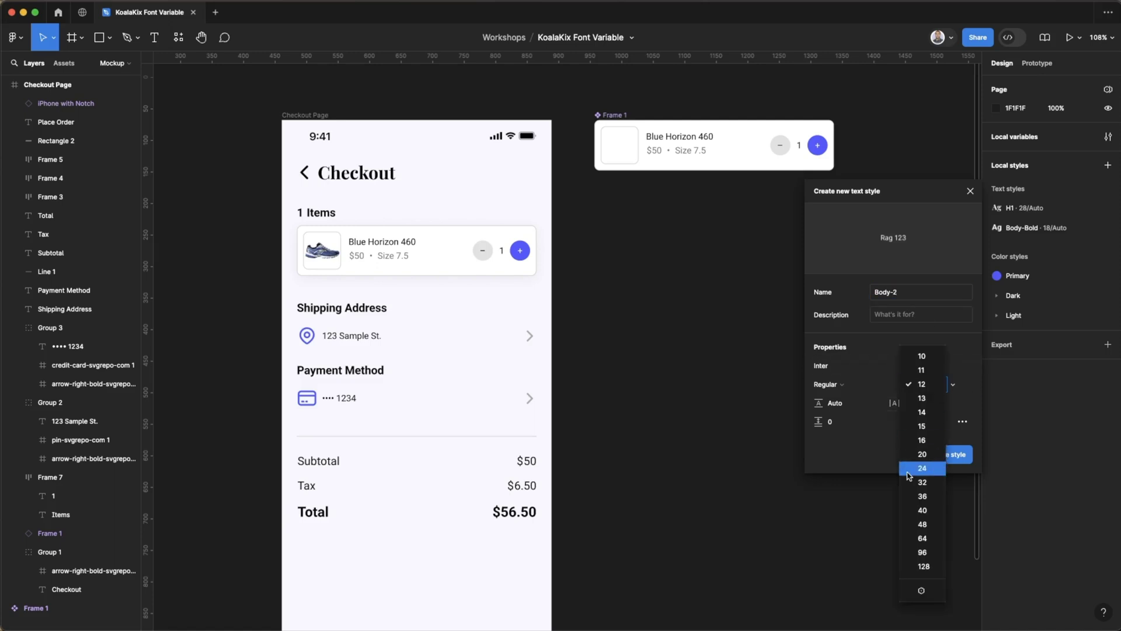
{"action": "left_click", "coordinate": [919, 586]}
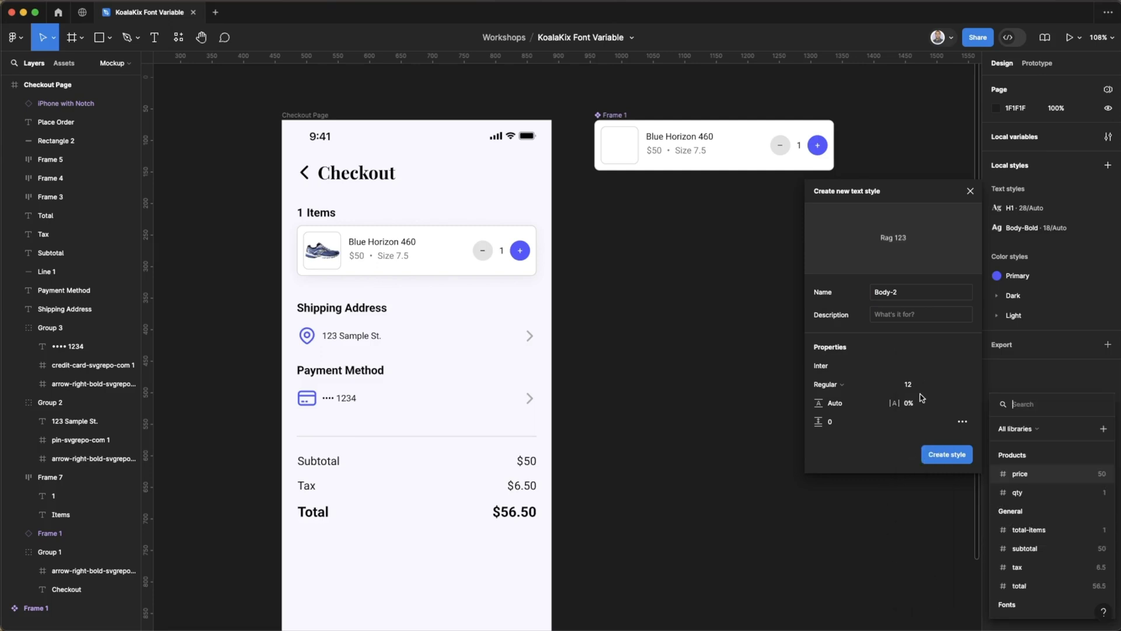
{"action": "scroll", "coordinate": [1069, 484], "scroll_direction": "down", "scroll_amount": 3}
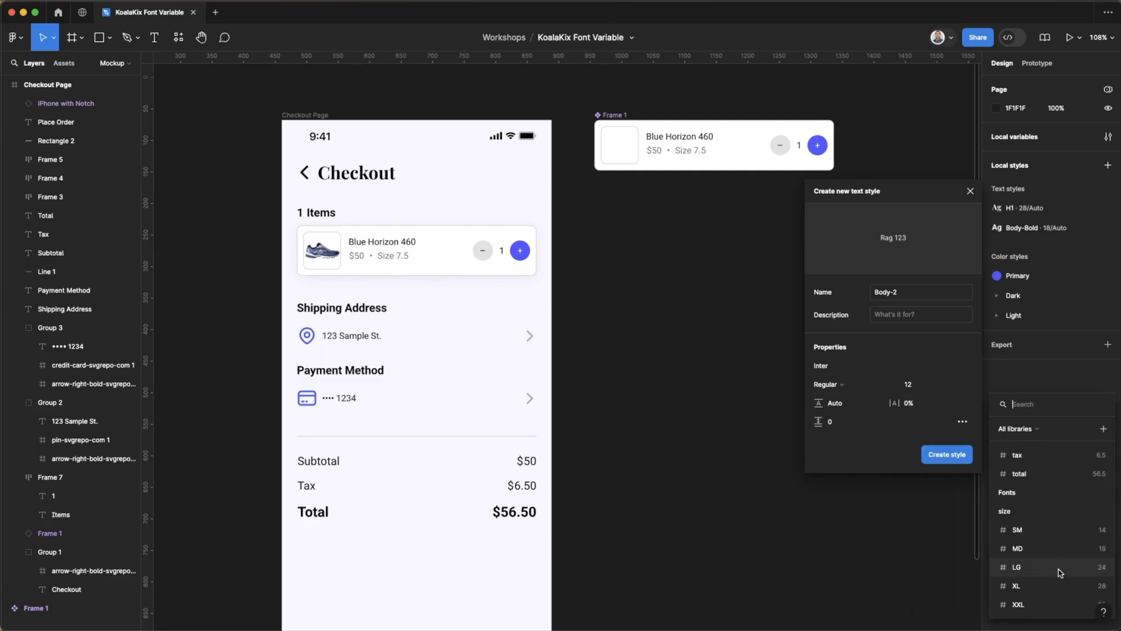
{"action": "left_click", "coordinate": [1057, 569]}
{"action": "left_click", "coordinate": [912, 384]}
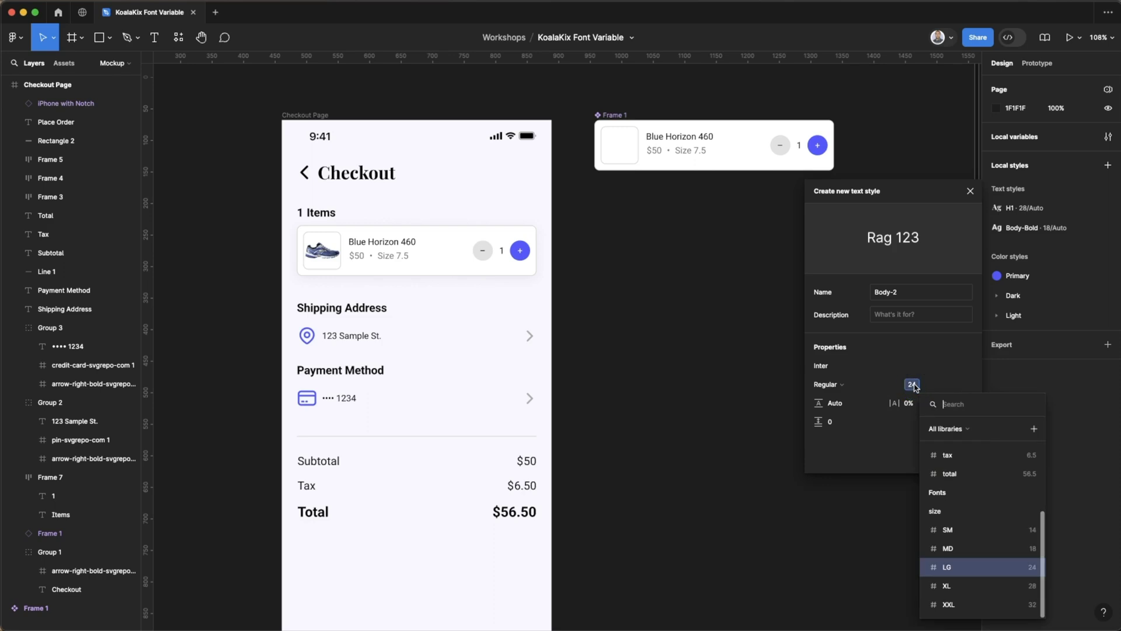
{"action": "left_click", "coordinate": [986, 530]}
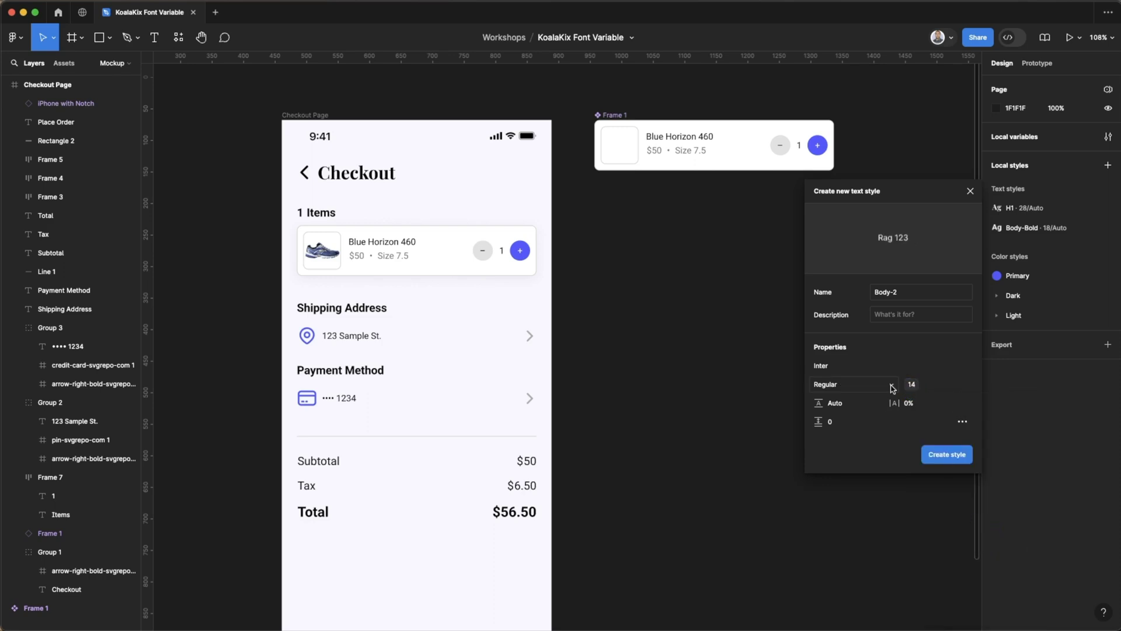
Step: Keep Body-2 at Regular weight, bind its family to the body variable, and create it
{"action": "left_click", "coordinate": [840, 389]}
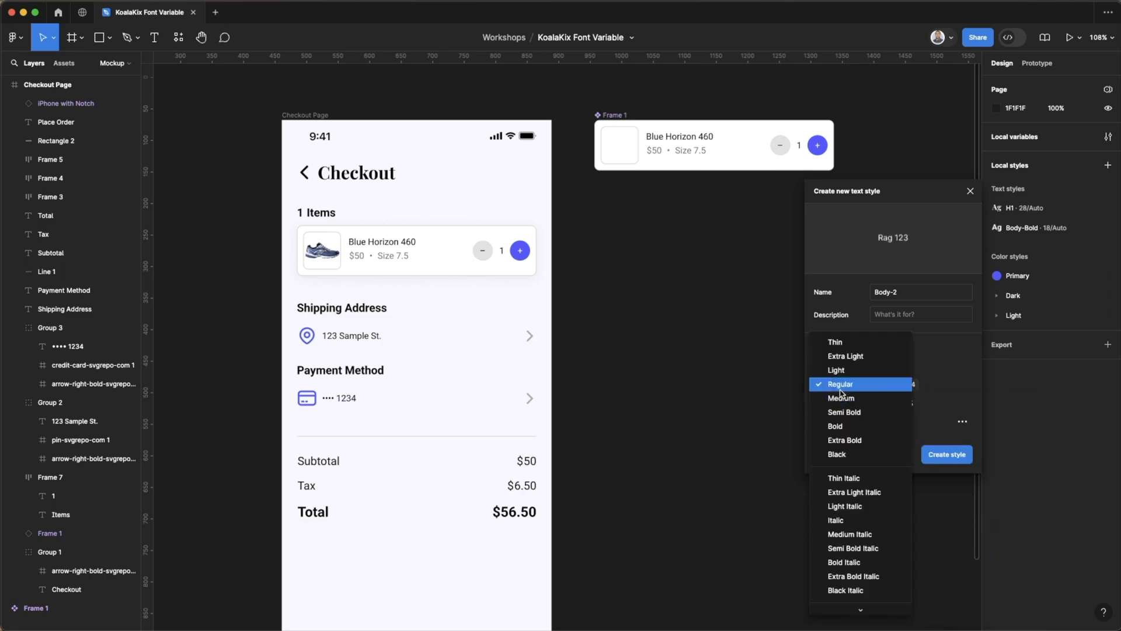
{"action": "left_click", "coordinate": [844, 383]}
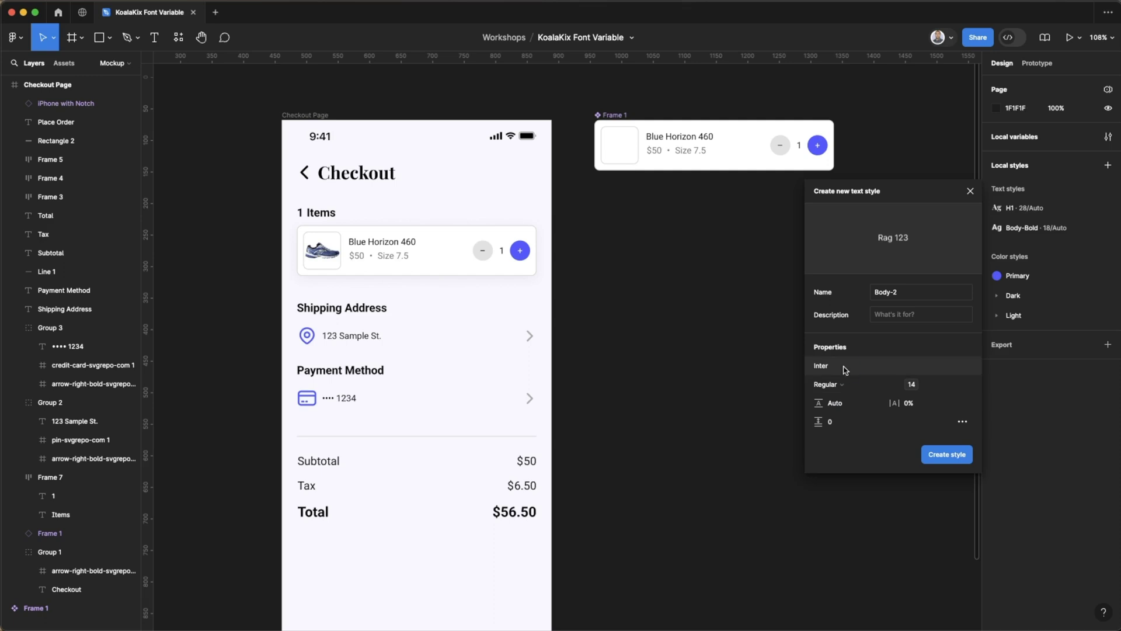
{"action": "left_click", "coordinate": [845, 370]}
{"action": "left_click", "coordinate": [843, 369]}
{"action": "left_click", "coordinate": [820, 368]}
{"action": "left_click", "coordinate": [771, 333]}
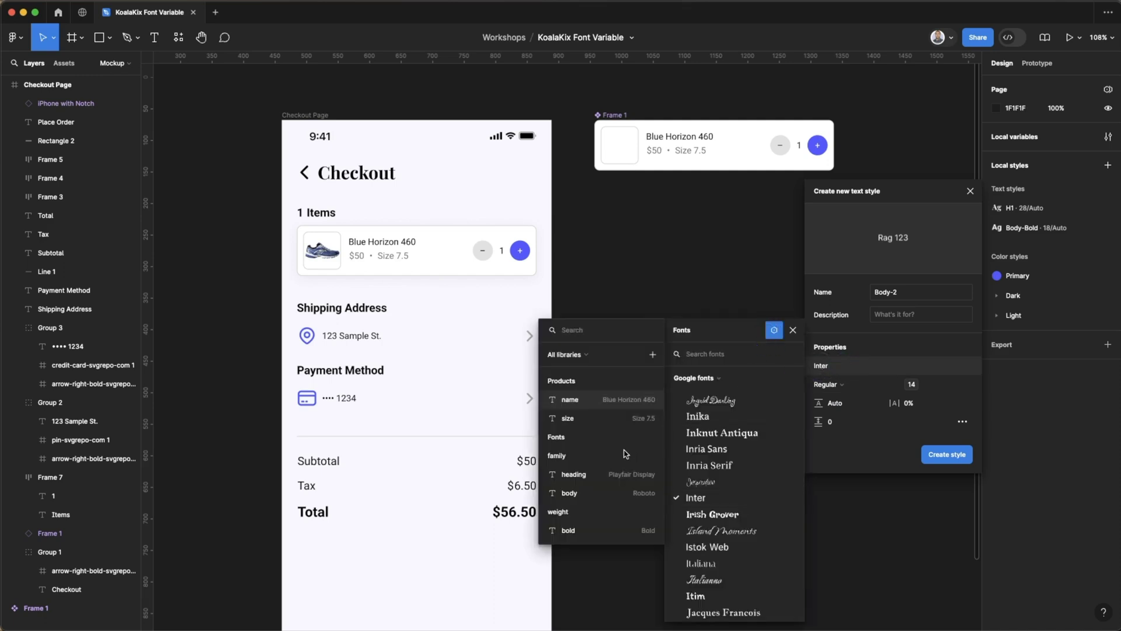
{"action": "left_click", "coordinate": [616, 495]}
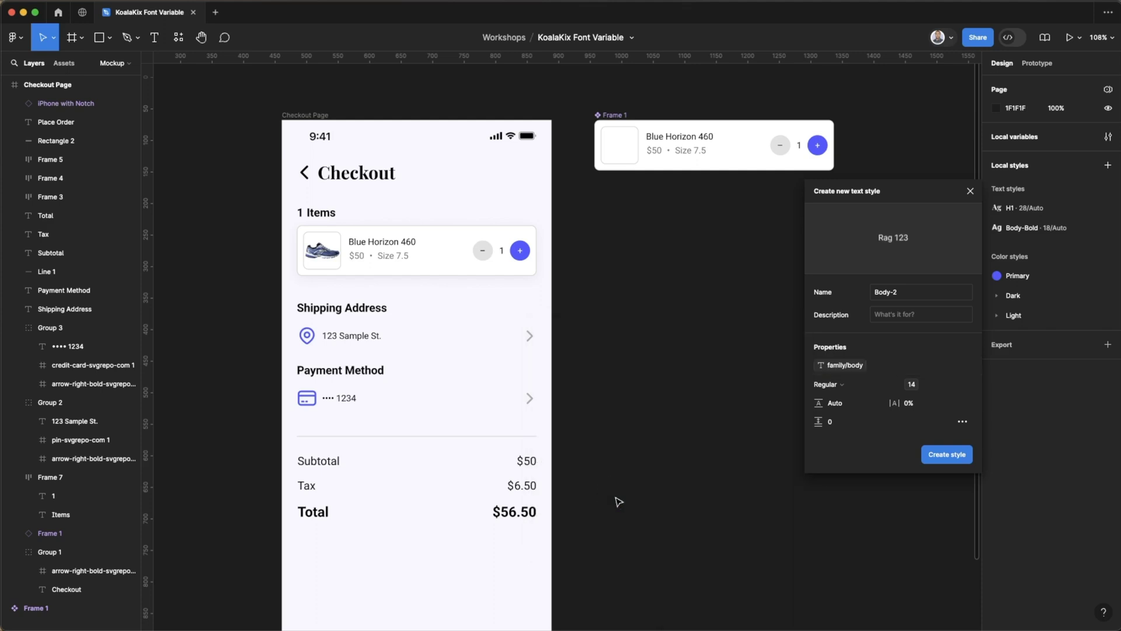
{"action": "left_click", "coordinate": [956, 451]}
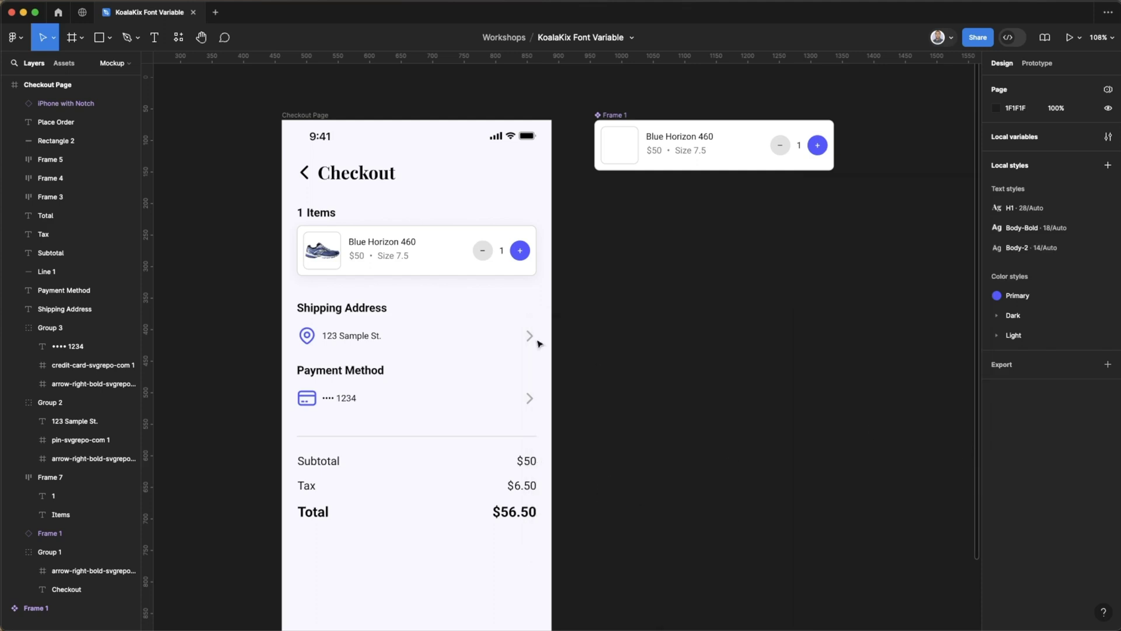
Step: Apply Body-2 to the 123 Sample St. address and •••• 1234 card number texts
{"action": "left_click", "coordinate": [377, 337]}
{"action": "left_click", "coordinate": [359, 398], "text": "shift"}
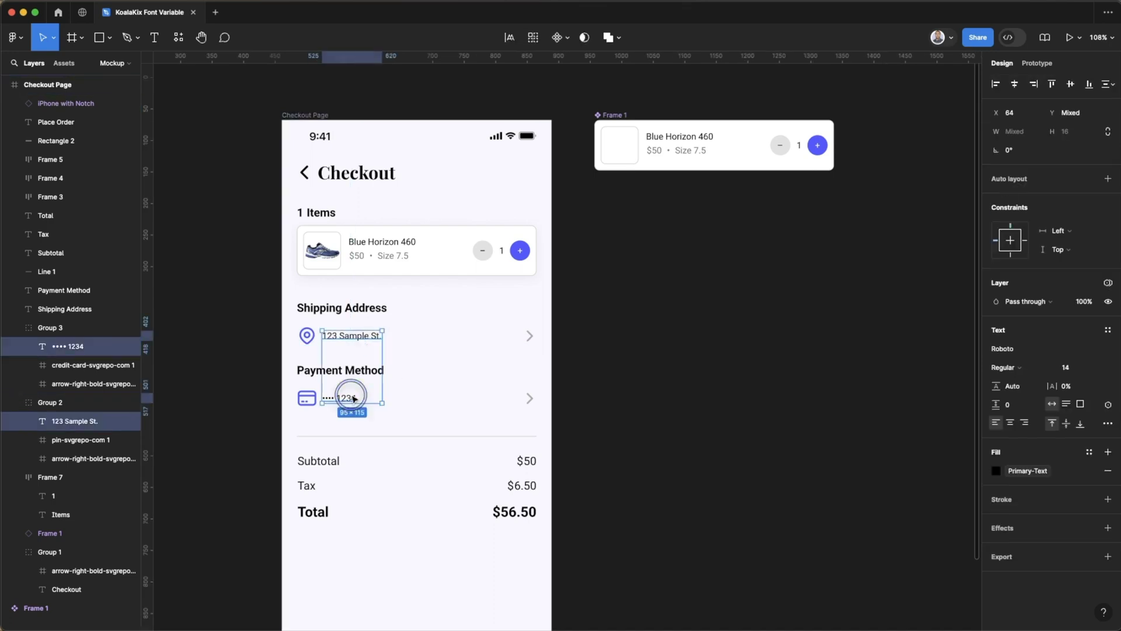
{"action": "left_click", "coordinate": [1107, 330]}
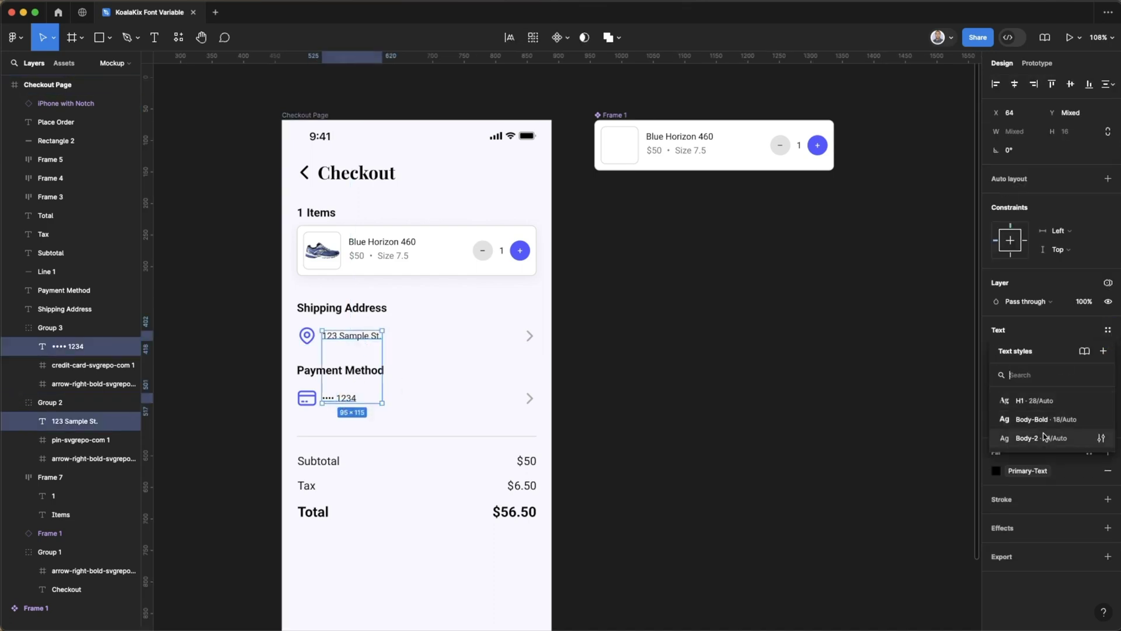
{"action": "left_click", "coordinate": [1044, 437]}
{"action": "left_click", "coordinate": [687, 399]}
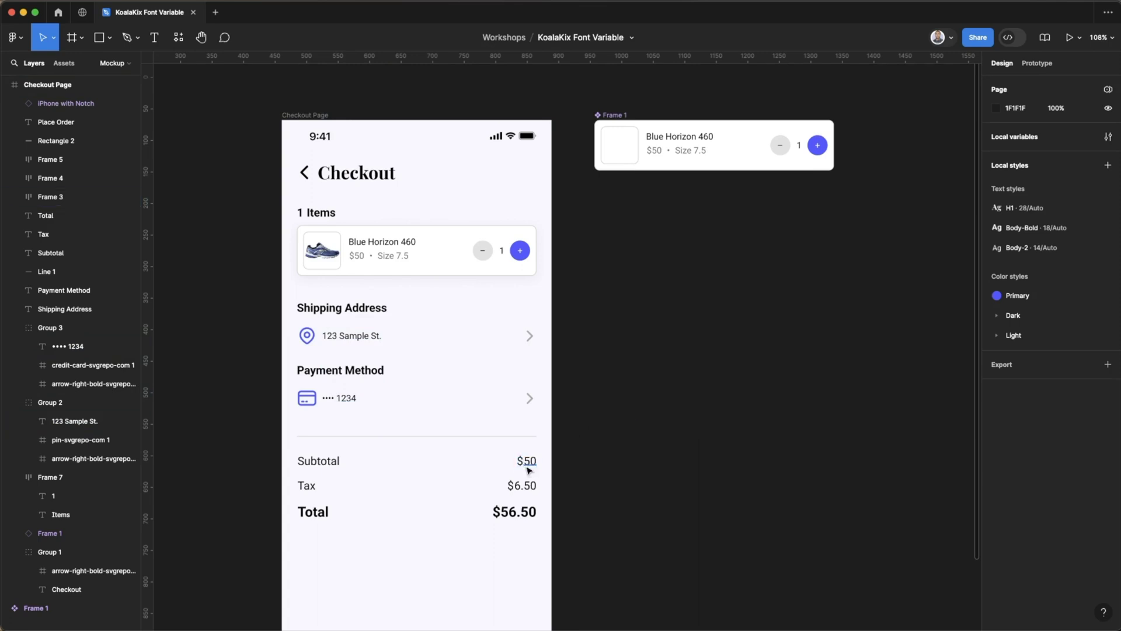
Step: Begin a new text style named Body-1 from the $50 subtotal value
{"action": "left_click", "coordinate": [528, 461]}
{"action": "left_click", "coordinate": [1108, 165]}
{"action": "type", "text": "Body-1"}
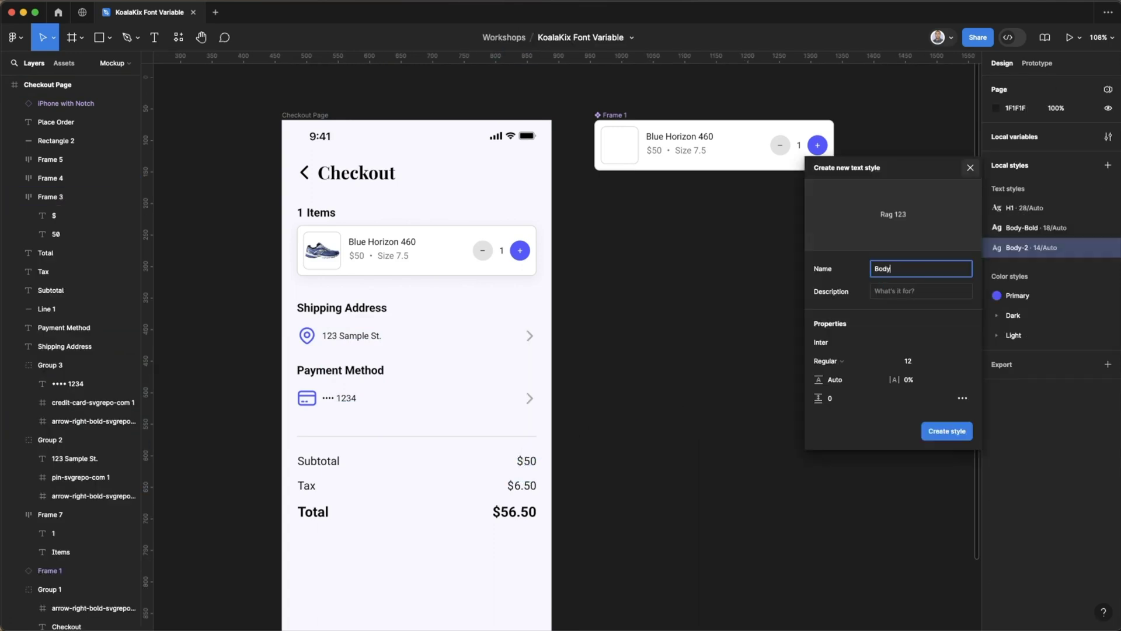
Step: Bind Body-1's font to family/body and size to MD, keep Regular weight, and create it
{"action": "left_click", "coordinate": [824, 342]}
{"action": "left_click", "coordinate": [774, 330]}
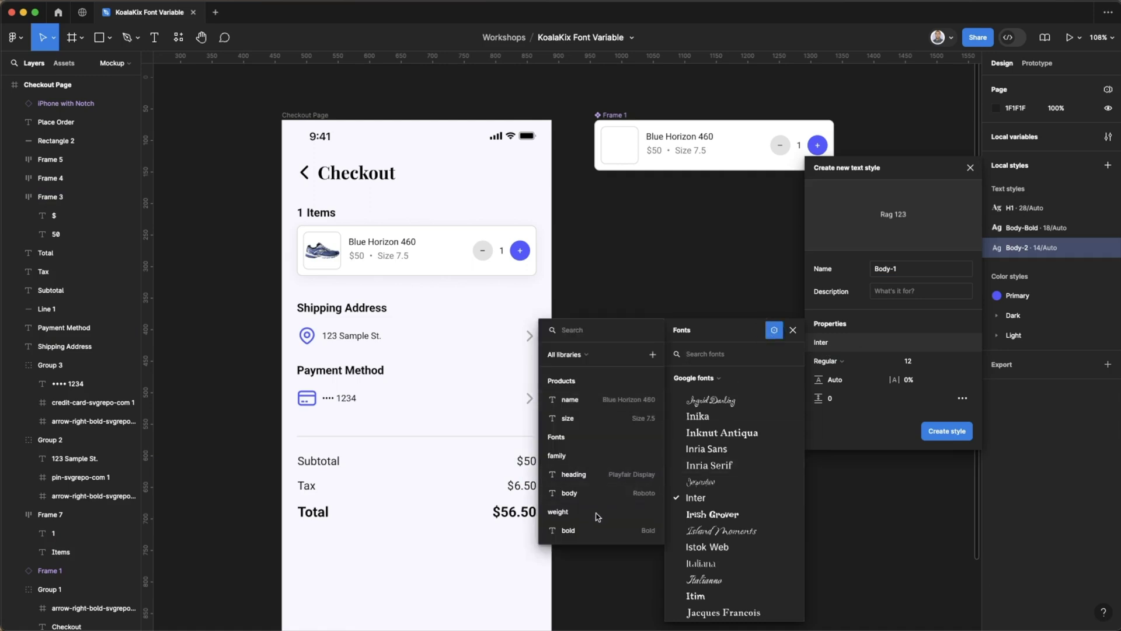
{"action": "left_click", "coordinate": [604, 492]}
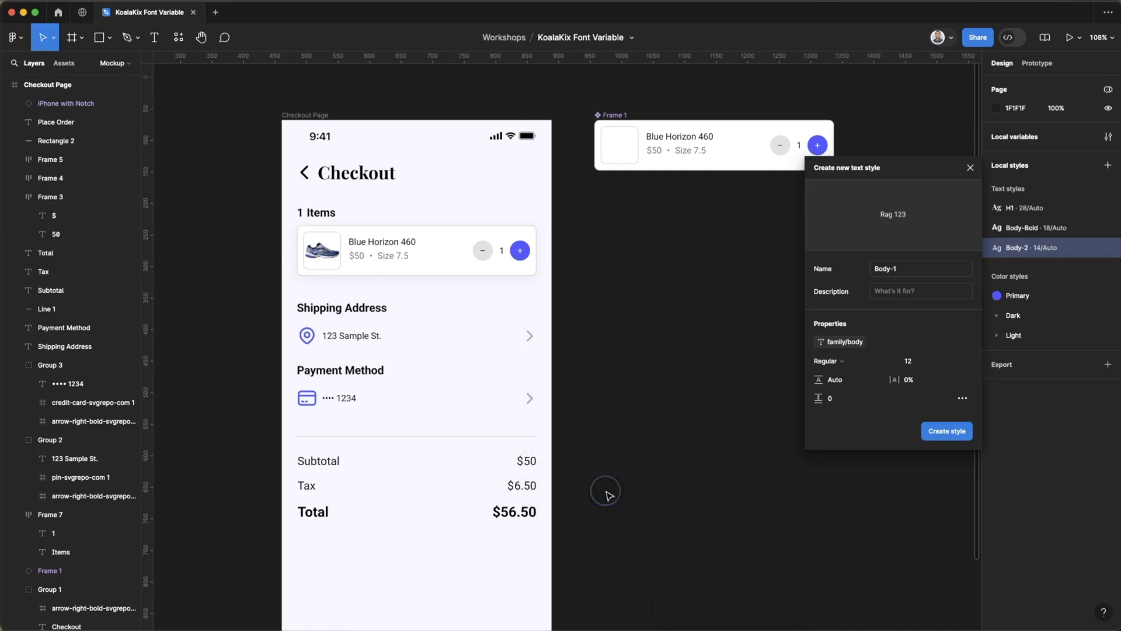
{"action": "left_click", "coordinate": [839, 363]}
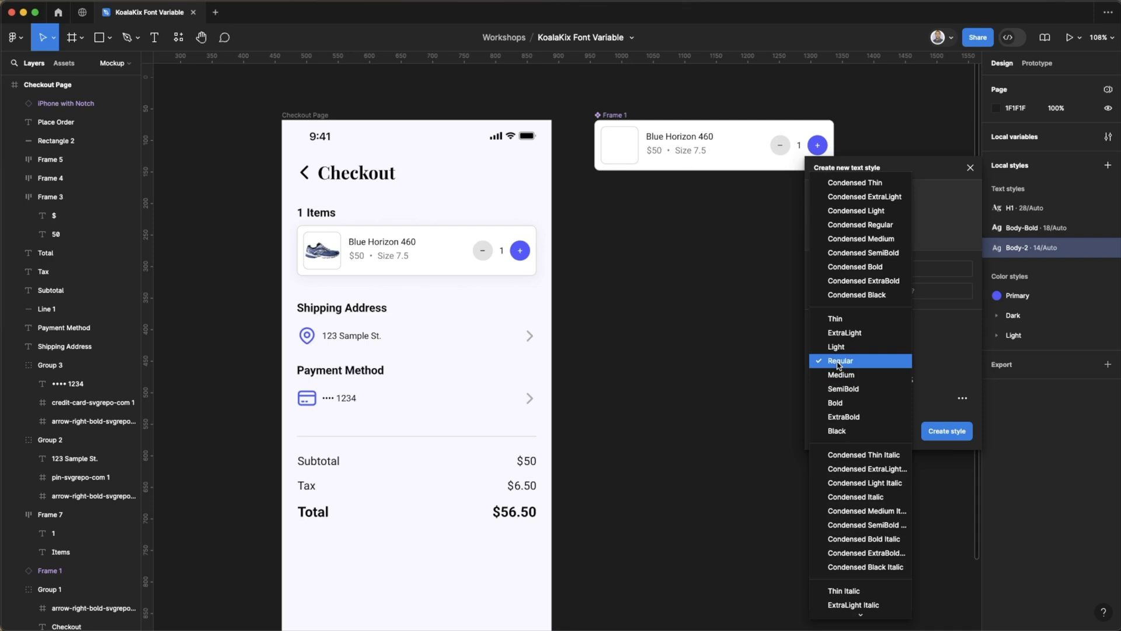
{"action": "left_click", "coordinate": [839, 362]}
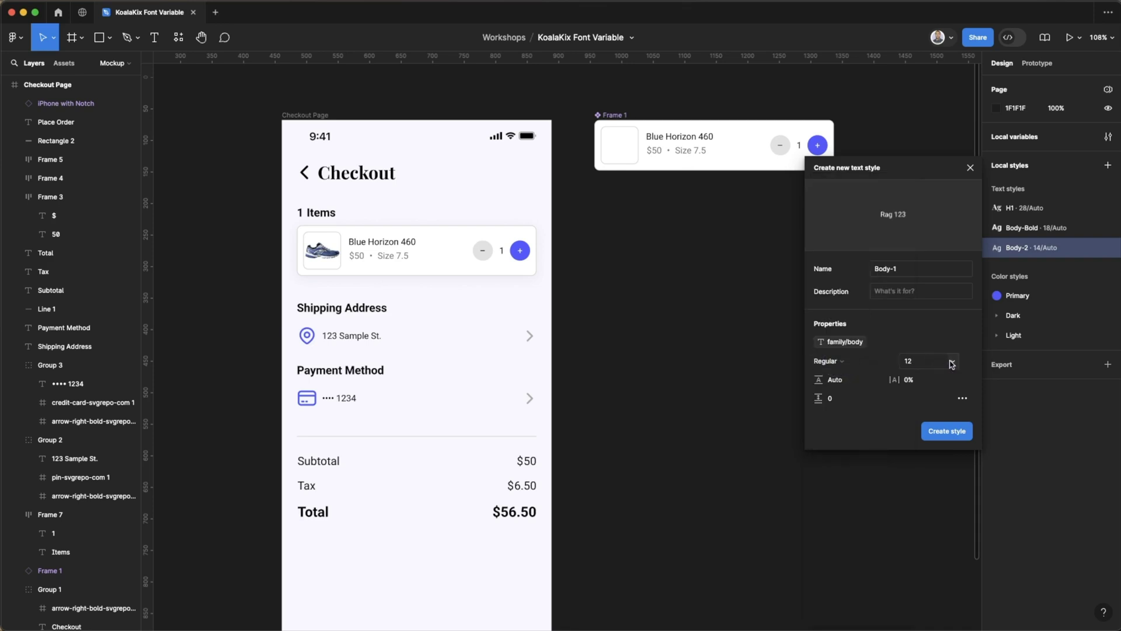
{"action": "left_click", "coordinate": [953, 362]}
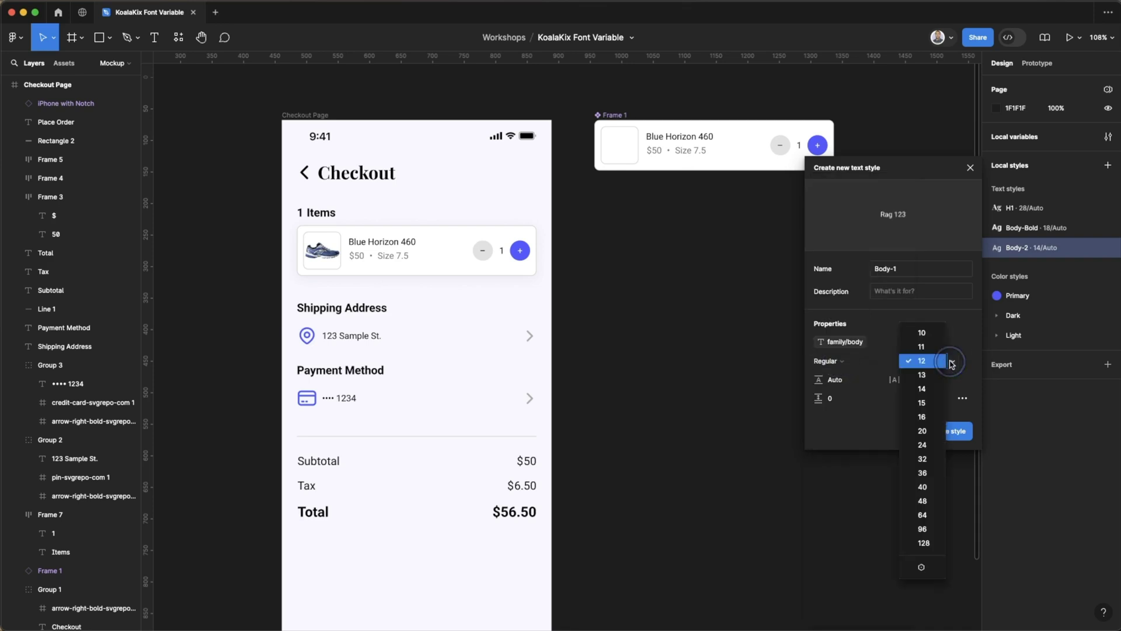
{"action": "left_click", "coordinate": [927, 566]}
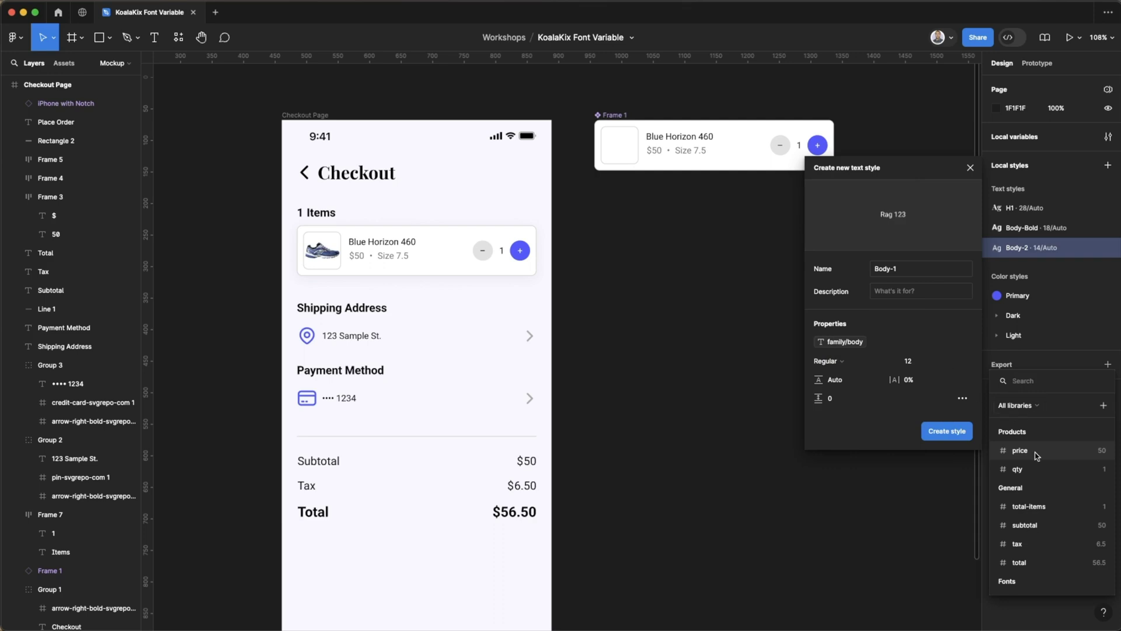
{"action": "scroll", "coordinate": [1086, 514], "scroll_direction": "down", "scroll_amount": 2}
{"action": "left_click", "coordinate": [1085, 523]}
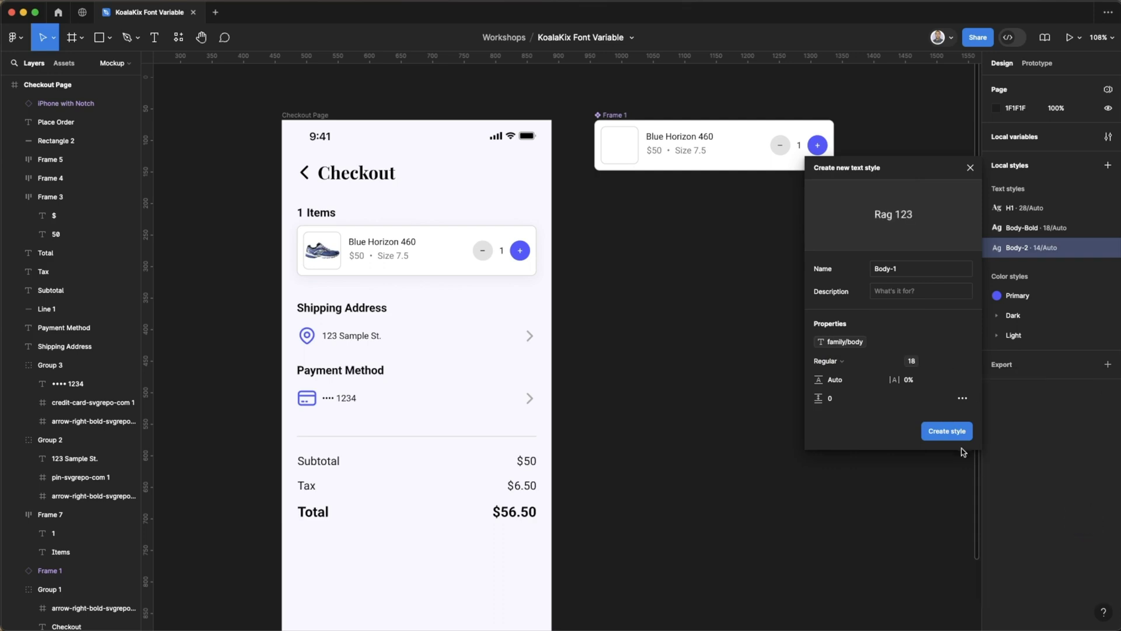
{"action": "left_click", "coordinate": [946, 431]}
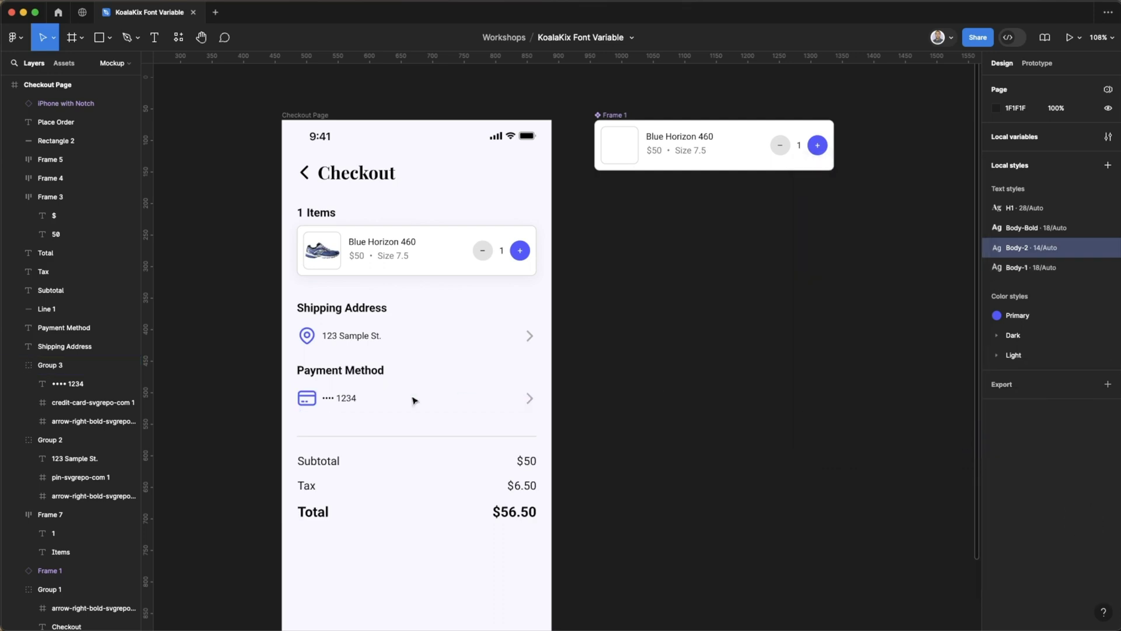
Step: Apply Body-1 to the Subtotal and Tax labels and their $50 and $6.50 amounts
{"action": "left_click", "coordinate": [326, 467]}
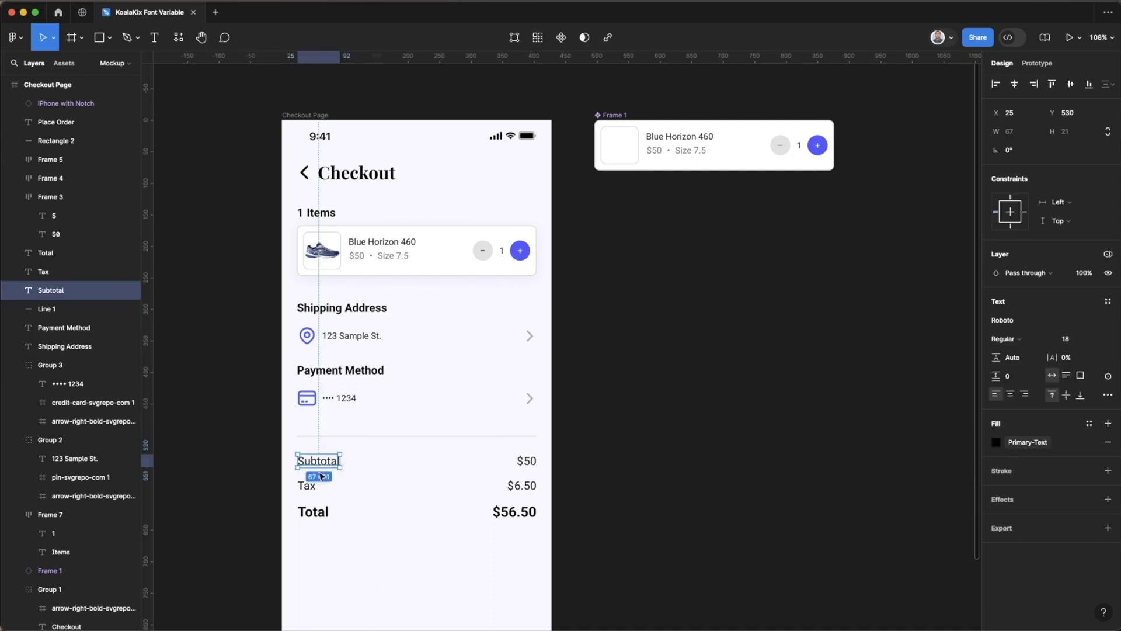
{"action": "left_click", "coordinate": [306, 486], "text": "shift"}
{"action": "left_click", "coordinate": [512, 485], "text": "shift"}
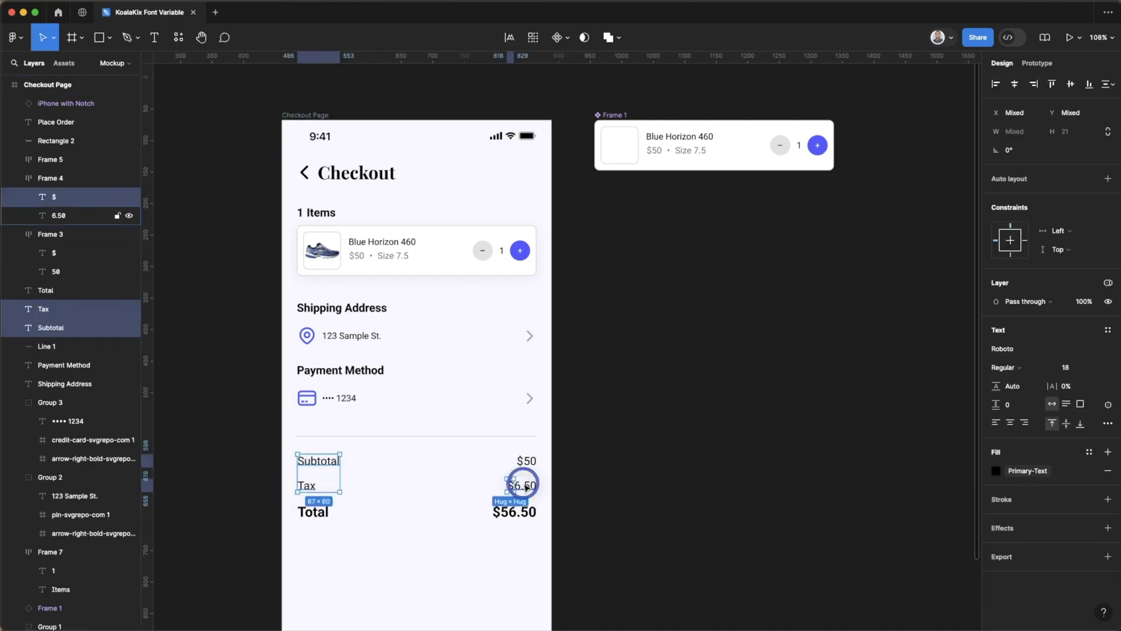
{"action": "left_click", "coordinate": [525, 485], "text": "shift"}
{"action": "left_click", "coordinate": [523, 461], "text": "shift"}
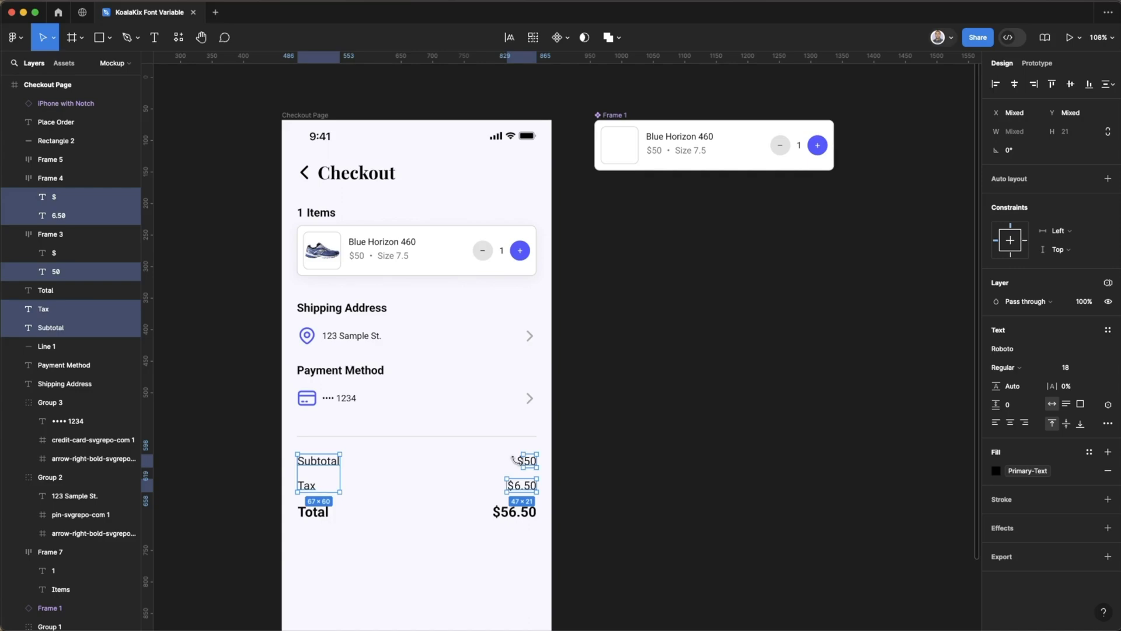
{"action": "scroll", "coordinate": [514, 460], "scroll_direction": "up", "scroll_amount": 5}
{"action": "left_click", "coordinate": [522, 461], "text": "shift"}
{"action": "left_click", "coordinate": [1029, 462]}
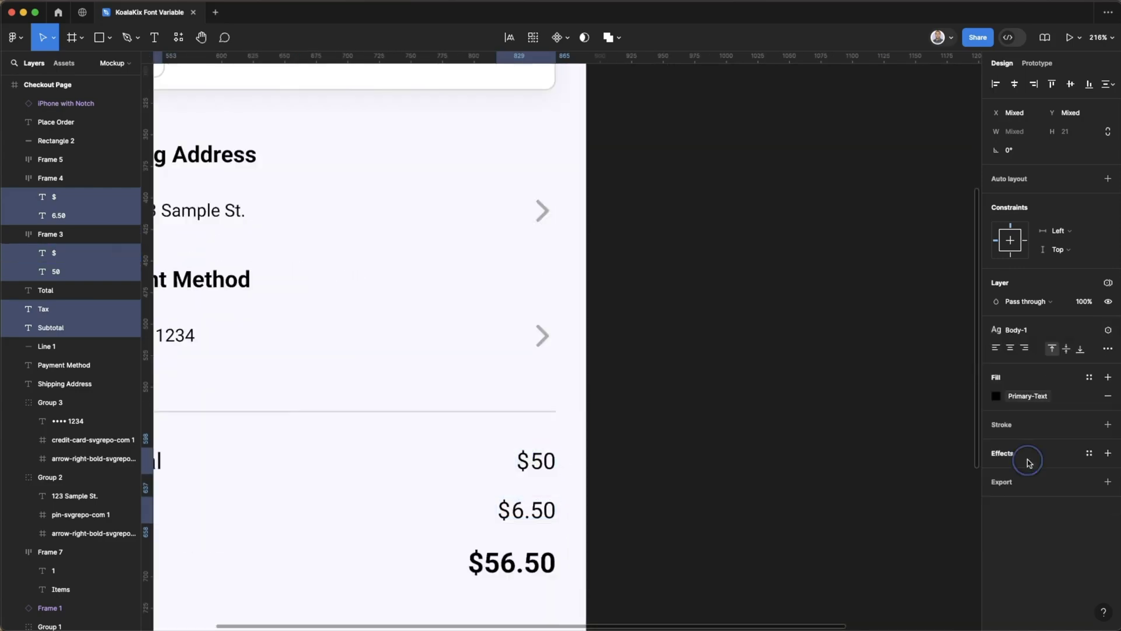
{"action": "scroll", "coordinate": [759, 459], "scroll_direction": "down", "scroll_amount": 5}
{"action": "left_click", "coordinate": [705, 464]}
Step: Select the Total label and $56.50 amount and bind their font to family/body
{"action": "scroll", "coordinate": [706, 463], "scroll_direction": "up", "scroll_amount": 3}
{"action": "left_click_drag", "start_coordinate": [645, 467], "coordinate": [580, 455]}
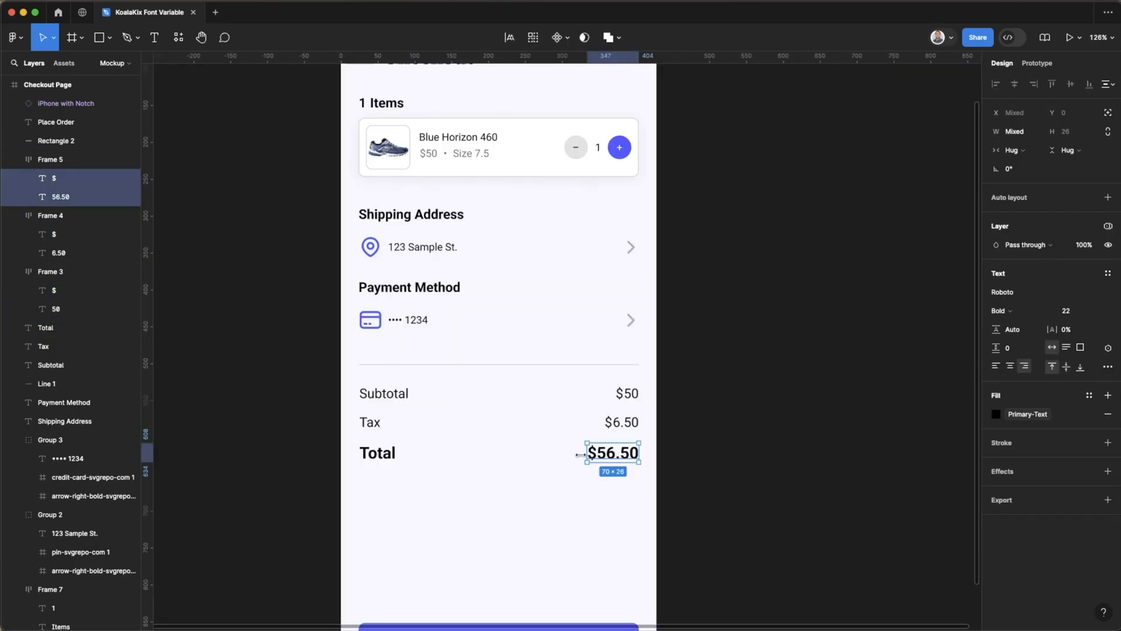
{"action": "left_click", "coordinate": [395, 452], "text": "shift"}
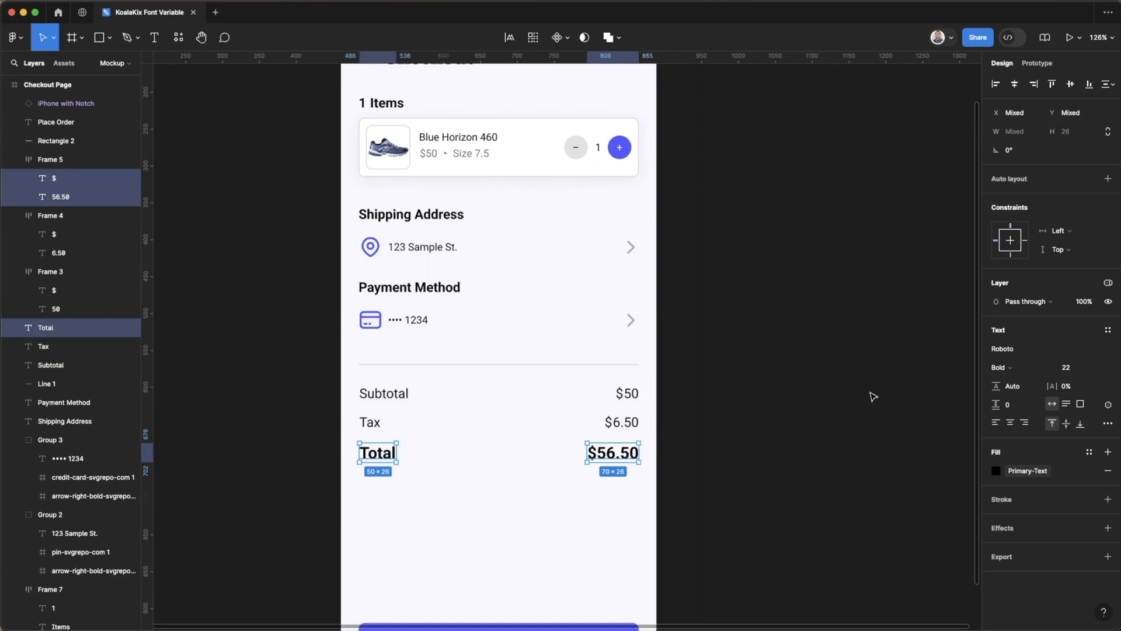
{"action": "left_click", "coordinate": [1029, 348]}
{"action": "left_click", "coordinate": [952, 329]}
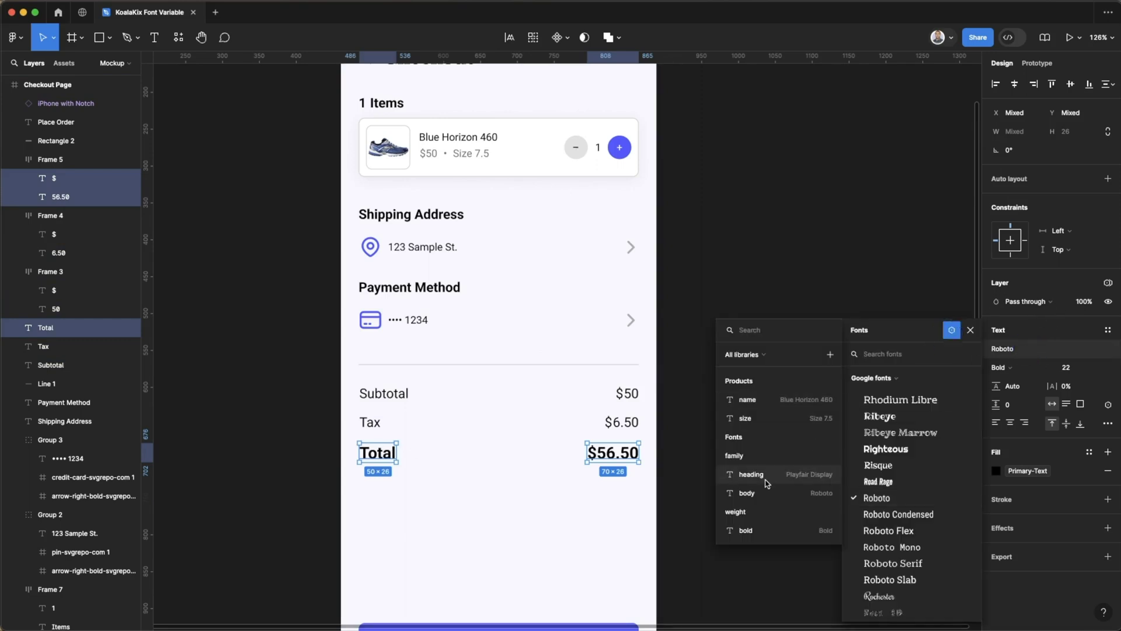
{"action": "left_click", "coordinate": [770, 493]}
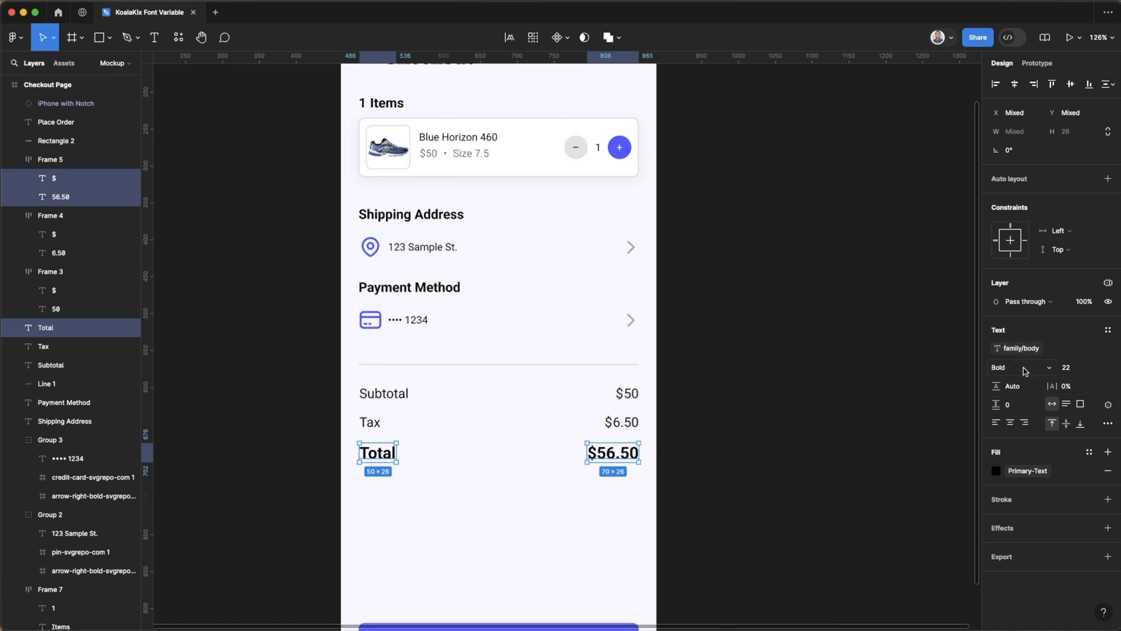
Step: Bind the Total texts' Bold weight to the weight/bold variable
{"action": "left_click", "coordinate": [1054, 369]}
{"action": "left_click", "coordinate": [1051, 372]}
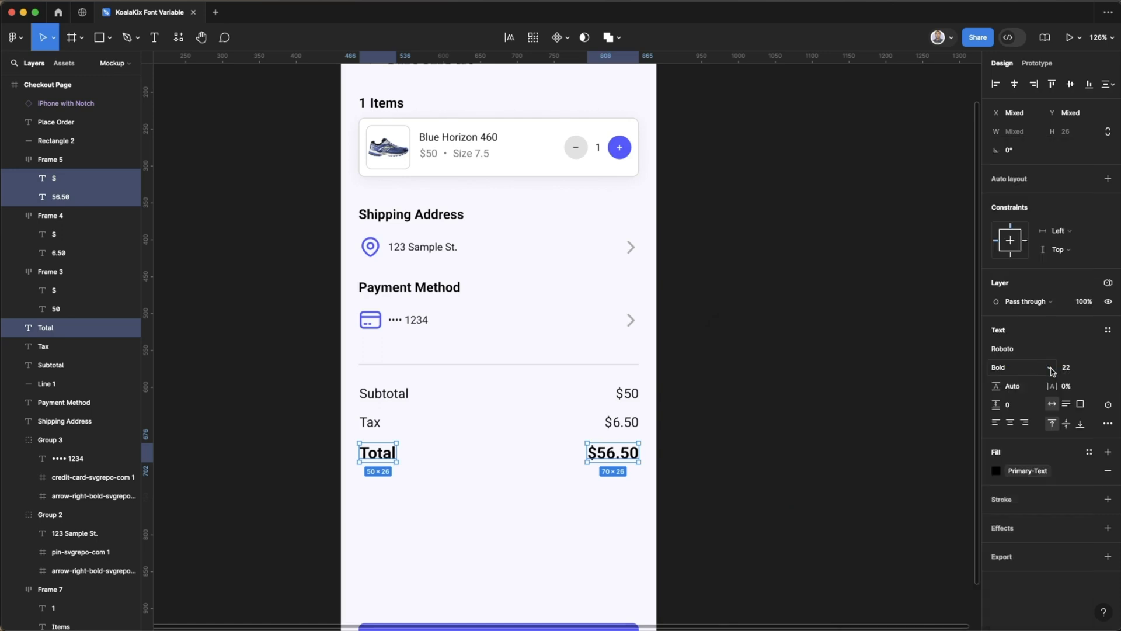
{"action": "left_click", "coordinate": [1048, 376]}
{"action": "scroll", "coordinate": [1048, 408], "scroll_direction": "down", "scroll_amount": 3}
{"action": "left_click", "coordinate": [1028, 613]}
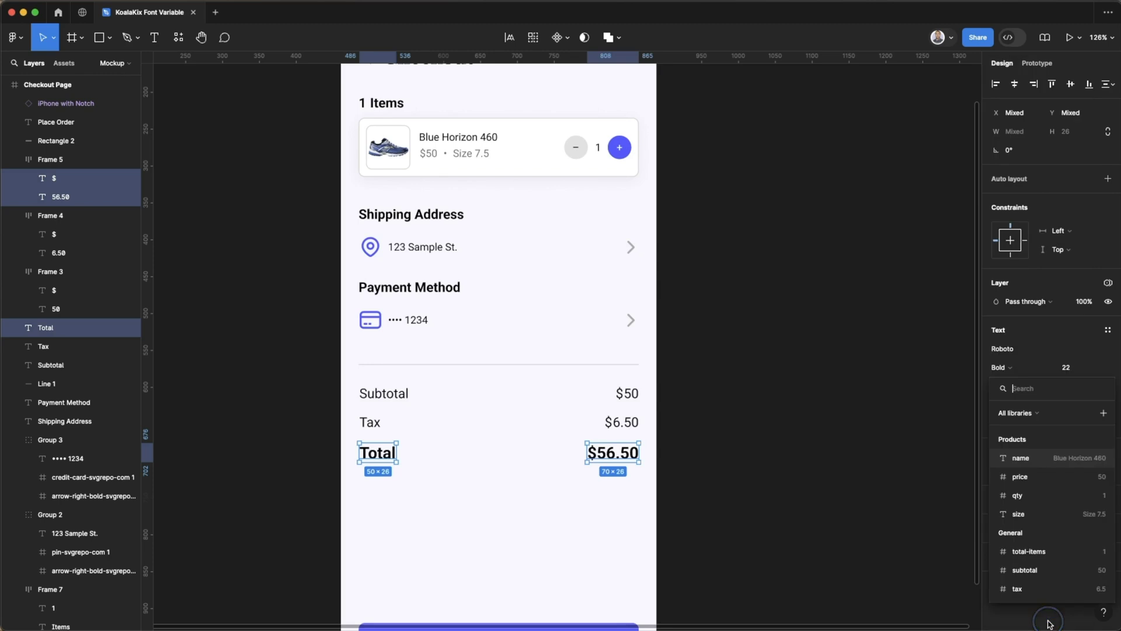
{"action": "scroll", "coordinate": [1051, 561], "scroll_direction": "down", "scroll_amount": 5}
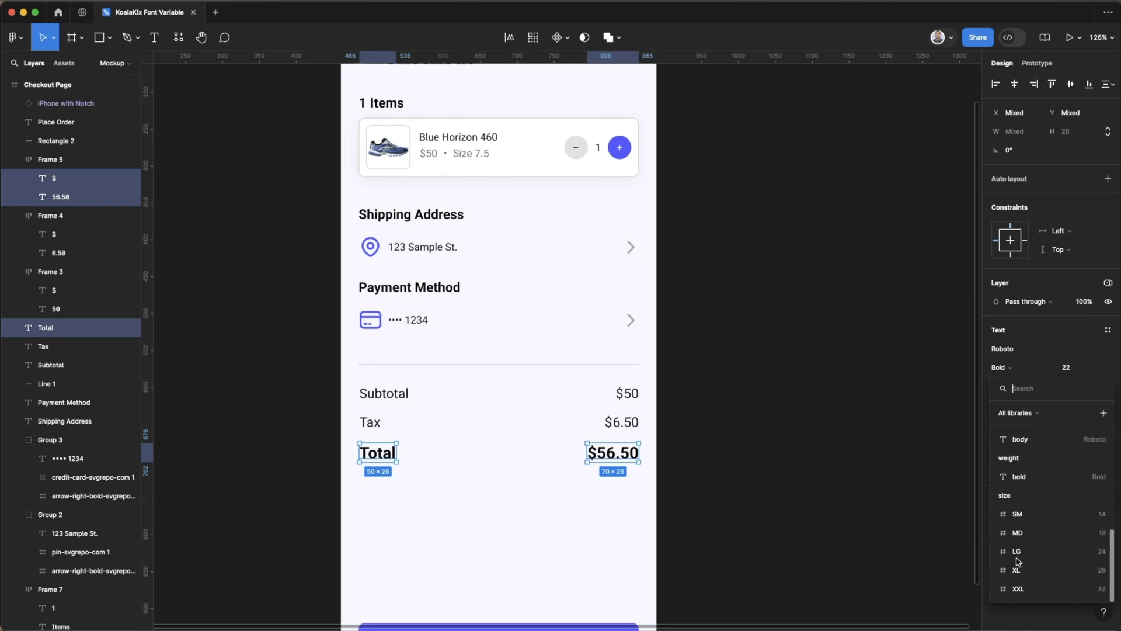
{"action": "left_click", "coordinate": [1027, 478]}
Step: Bind the Total texts' font size to the LG variable
{"action": "left_click", "coordinate": [1091, 368]}
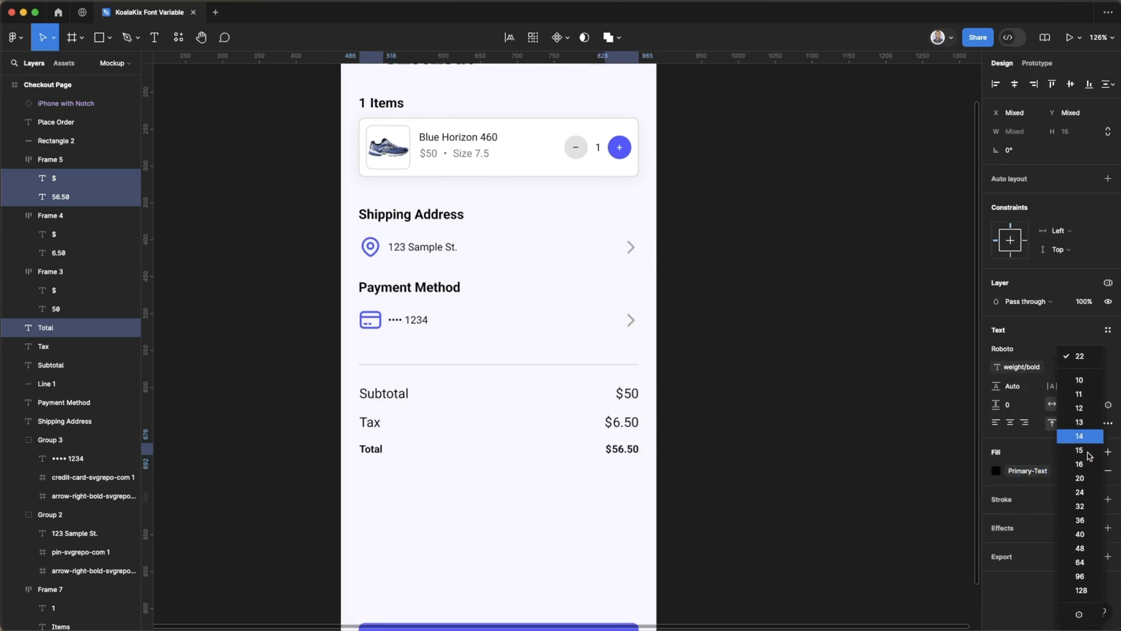
{"action": "left_click", "coordinate": [1093, 618]}
{"action": "scroll", "coordinate": [1034, 541], "scroll_direction": "down", "scroll_amount": 3}
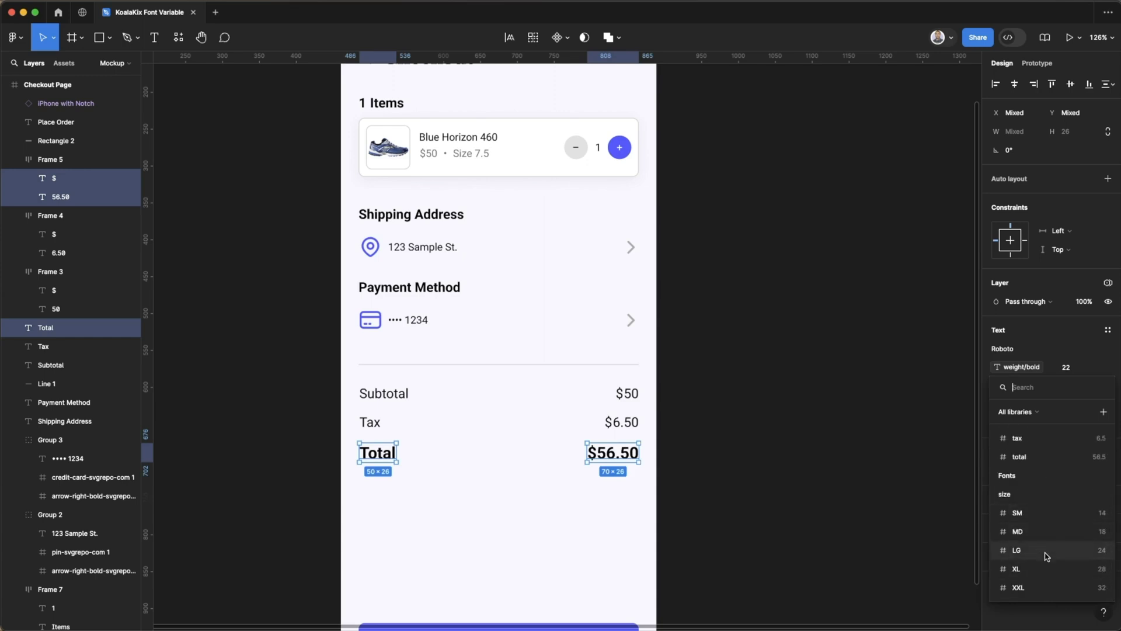
{"action": "left_click", "coordinate": [1045, 556]}
{"action": "left_click", "coordinate": [816, 466]}
Step: In the local variables, move the window right and change SM to 16
{"action": "scroll", "coordinate": [819, 467], "scroll_direction": "down", "scroll_amount": 3}
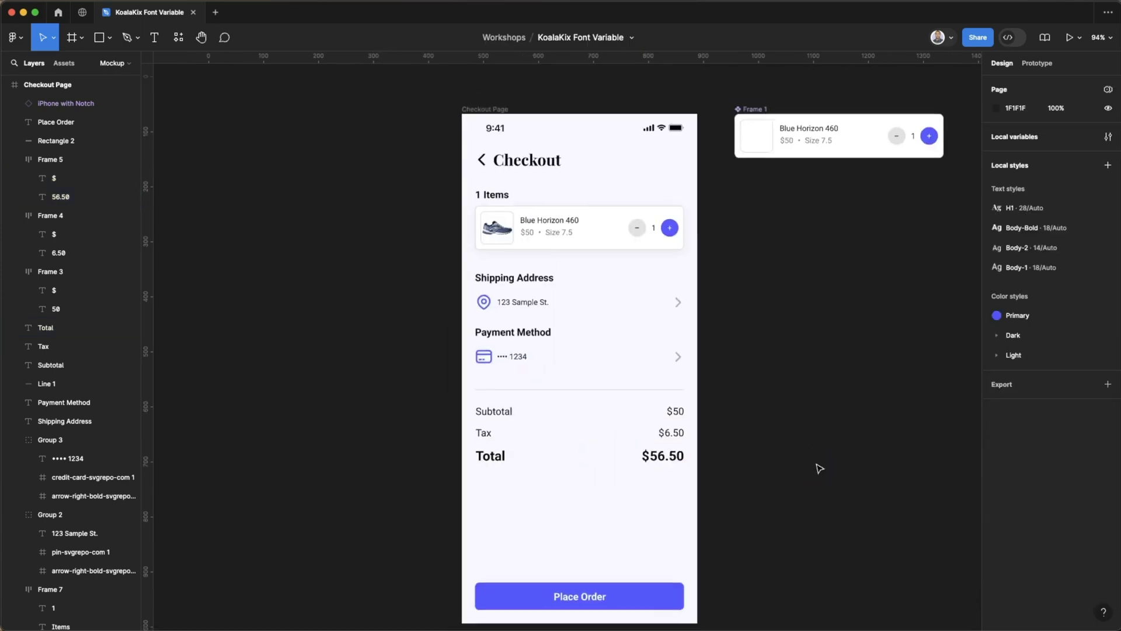
{"action": "scroll", "coordinate": [819, 468], "scroll_direction": "down", "scroll_amount": 2}
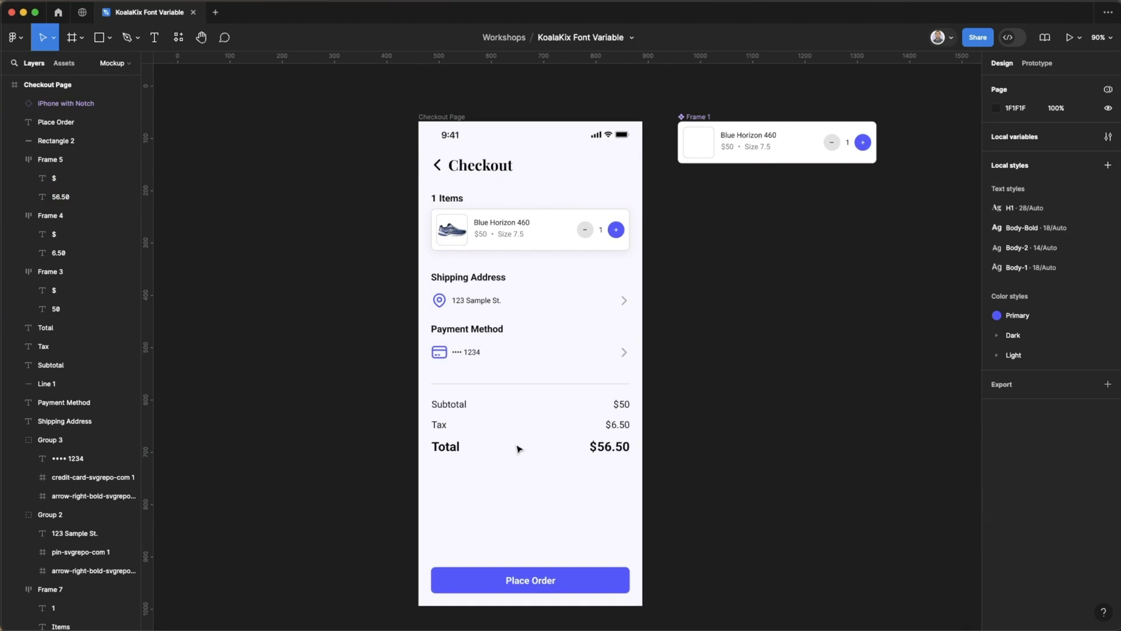
{"action": "left_click", "coordinate": [1108, 136]}
{"action": "left_click_drag", "start_coordinate": [700, 299], "coordinate": [889, 260]}
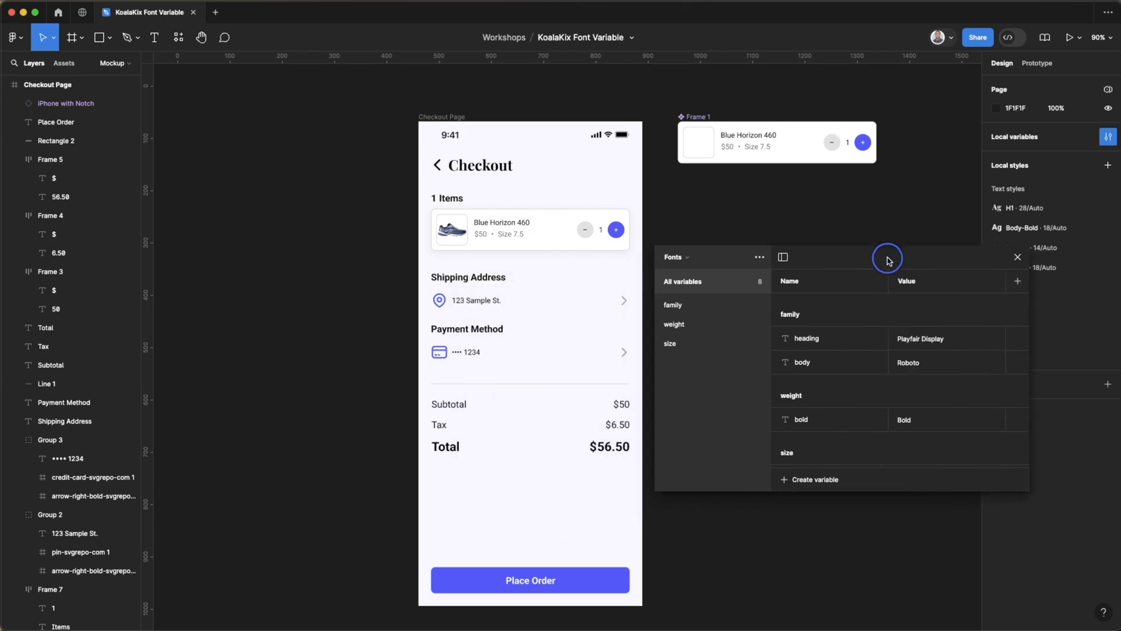
{"action": "scroll", "coordinate": [886, 365], "scroll_direction": "down", "scroll_amount": 3}
{"action": "left_click", "coordinate": [901, 365]}
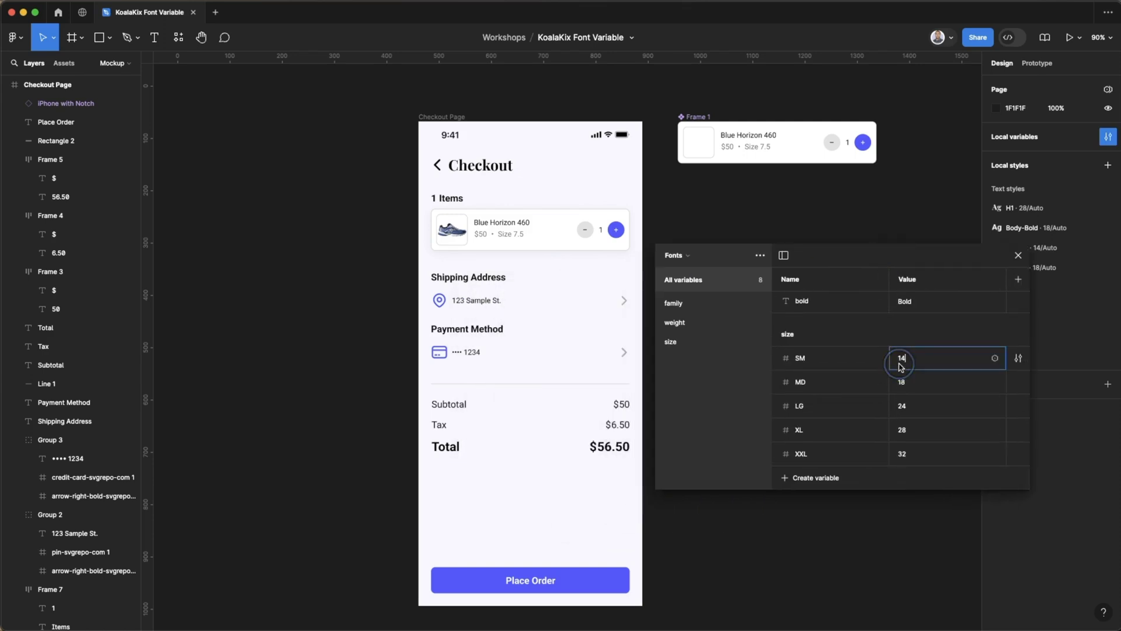
{"action": "double_click", "coordinate": [902, 357]}
{"action": "type", "text": "16"}
{"action": "key", "text": "Return"}
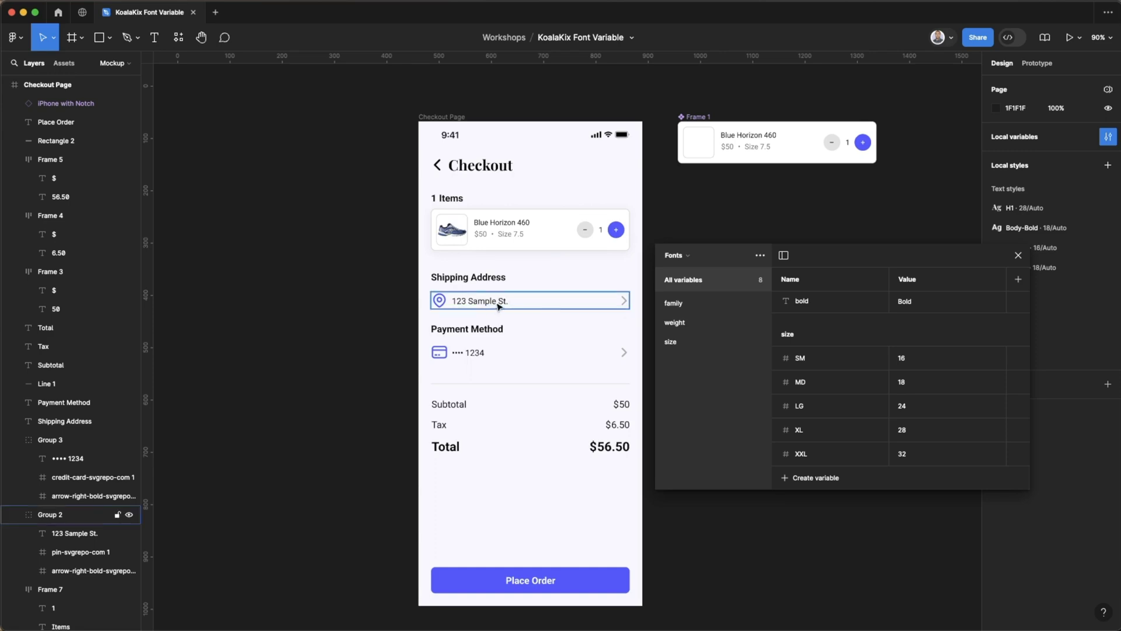
Step: Set SM back to 14 and add Mode 2 to the Fonts collection
{"action": "double_click", "coordinate": [903, 358]}
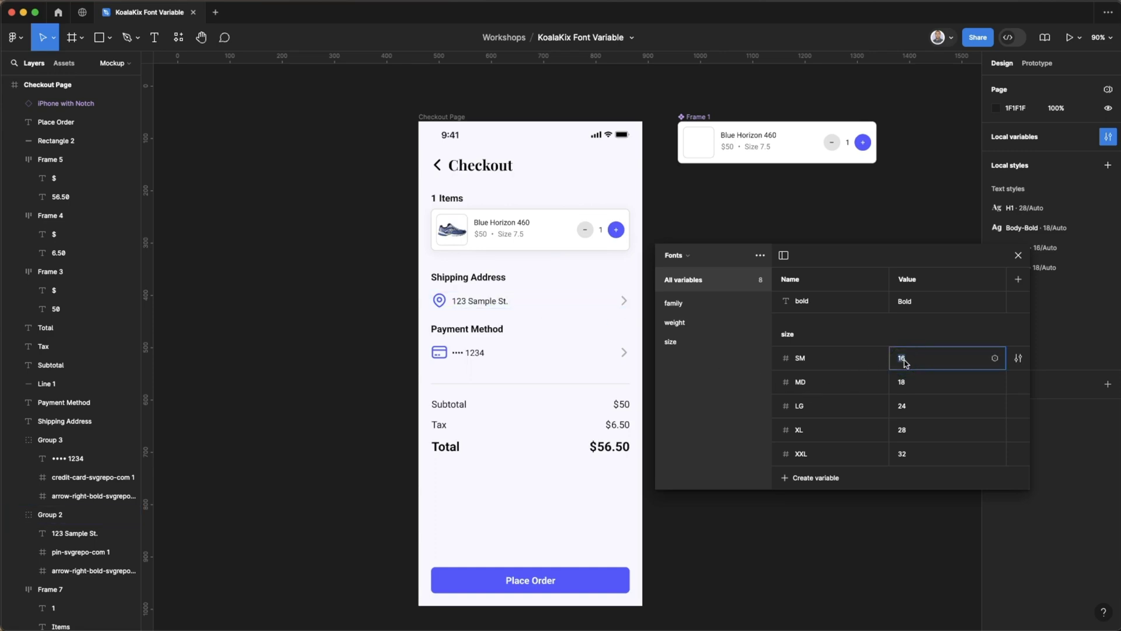
{"action": "type", "text": "14"}
{"action": "key", "text": "Return"}
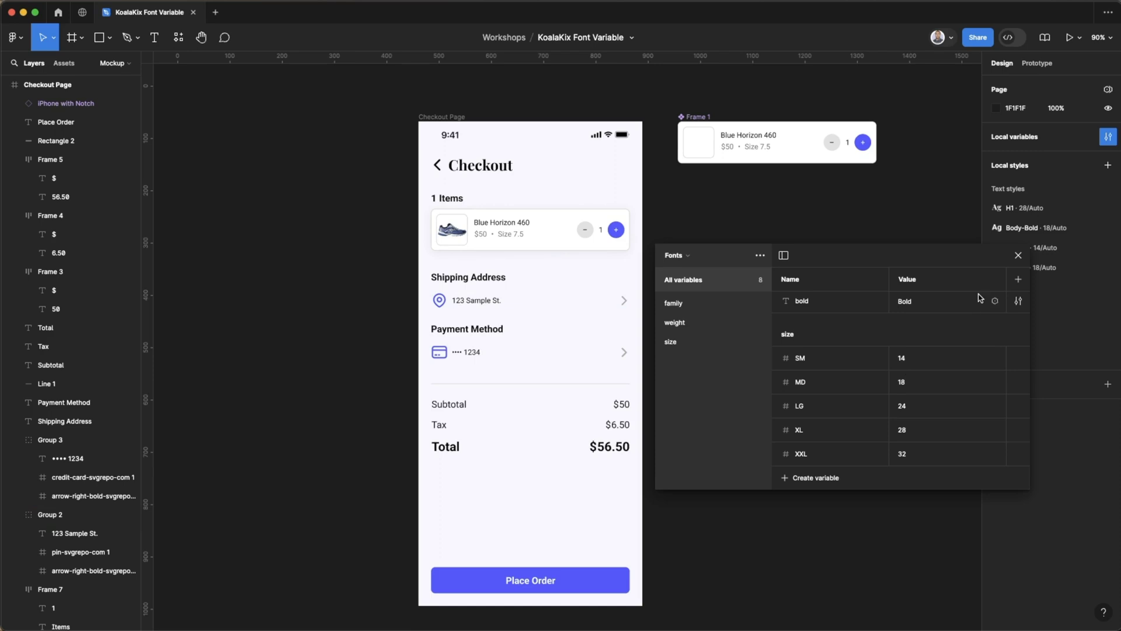
{"action": "left_click", "coordinate": [1018, 281]}
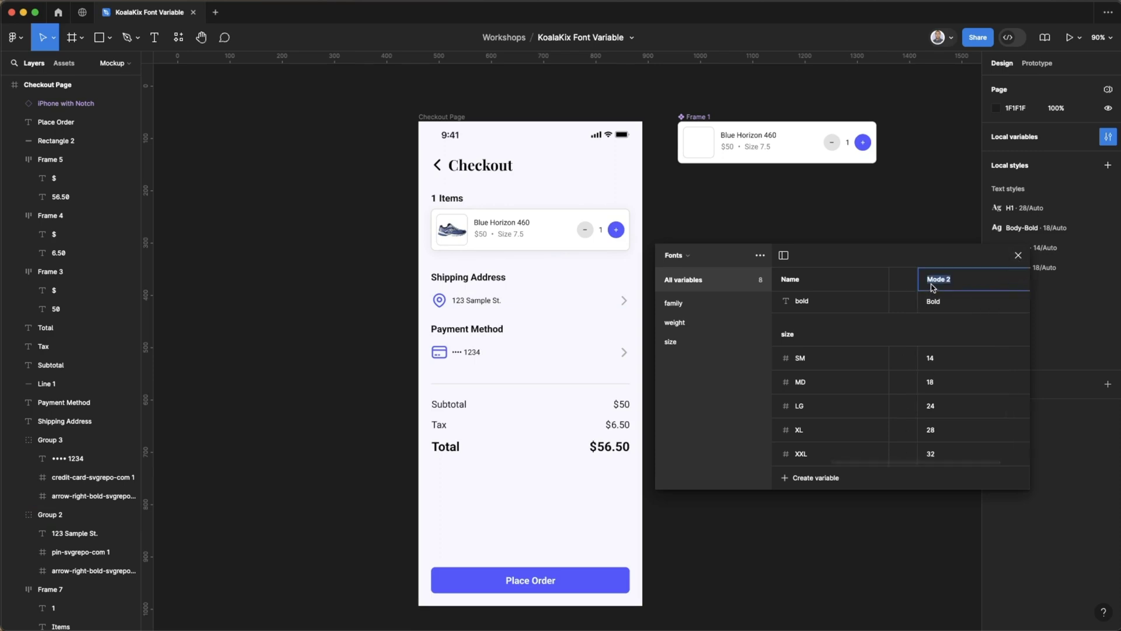
Step: Widen the variables window and rename the Fonts modes to Mobile and Web
{"action": "left_click_drag", "start_coordinate": [657, 484], "coordinate": [442, 462]}
{"action": "left_click", "coordinate": [687, 284]}
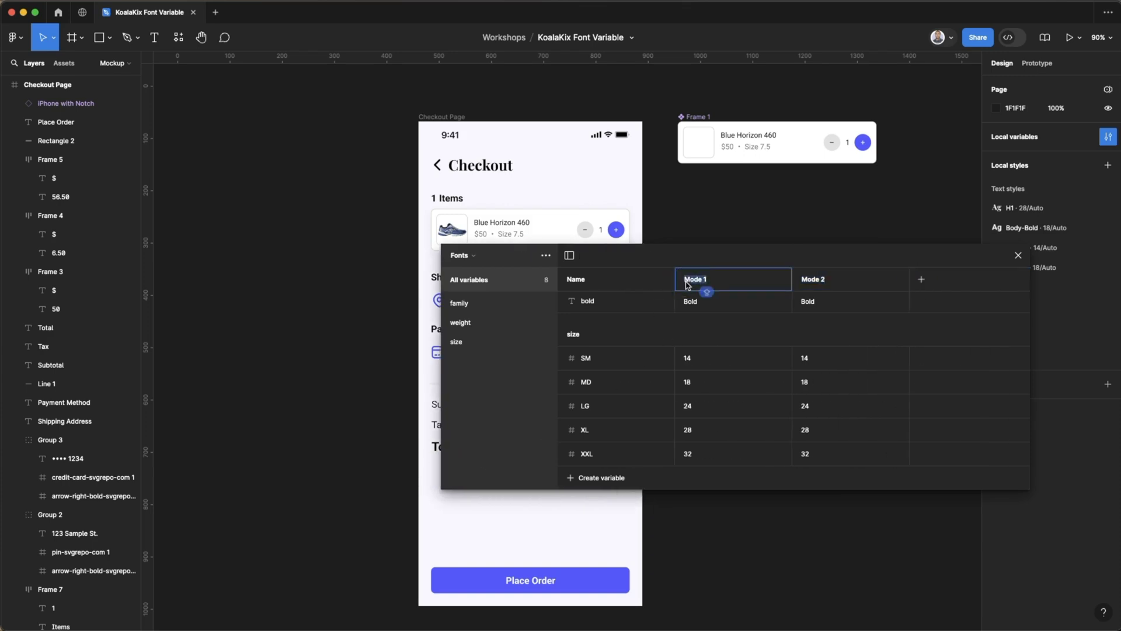
{"action": "type", "text": "Mobile"}
{"action": "key", "text": "Return"}
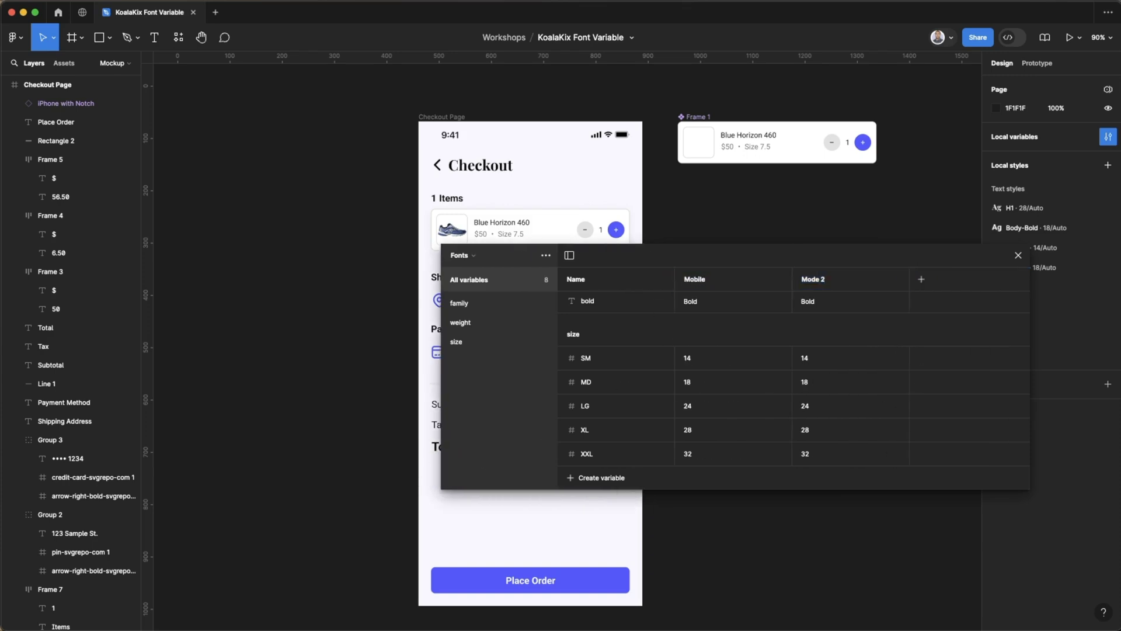
{"action": "left_click", "coordinate": [816, 282]}
{"action": "type", "text": "Web"}
{"action": "key", "text": "Return"}
Step: Set the Web sizes to SM 16, MD 20 and LG 28, then close the variables window
{"action": "scroll", "coordinate": [808, 336], "scroll_direction": "up", "scroll_amount": 3}
{"action": "scroll", "coordinate": [809, 336], "scroll_direction": "down", "scroll_amount": 3}
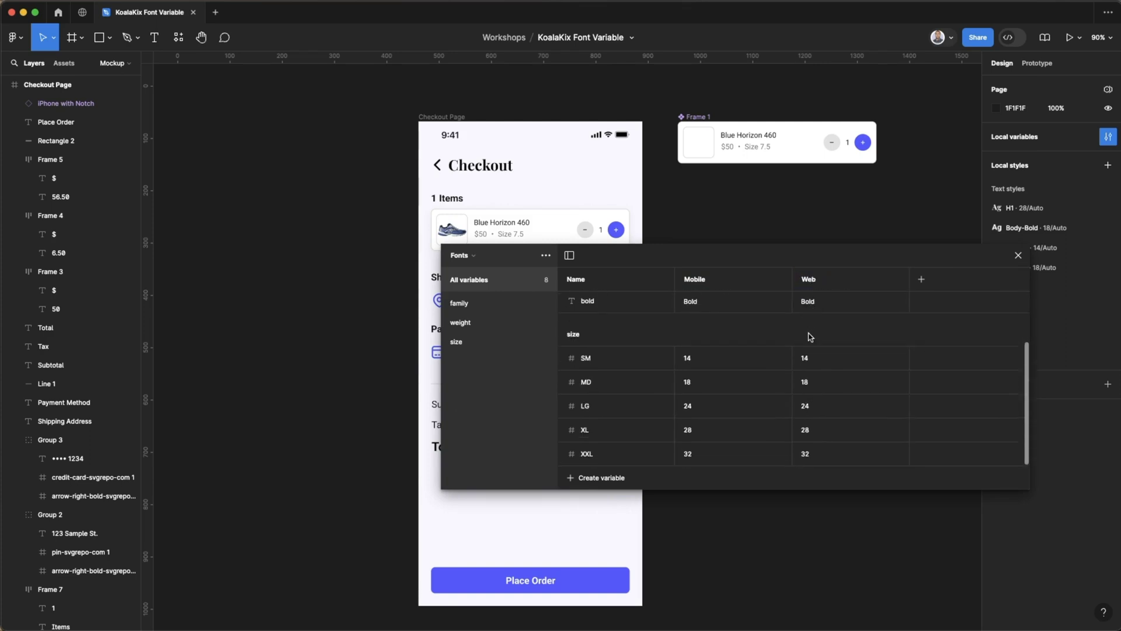
{"action": "left_click", "coordinate": [806, 358]}
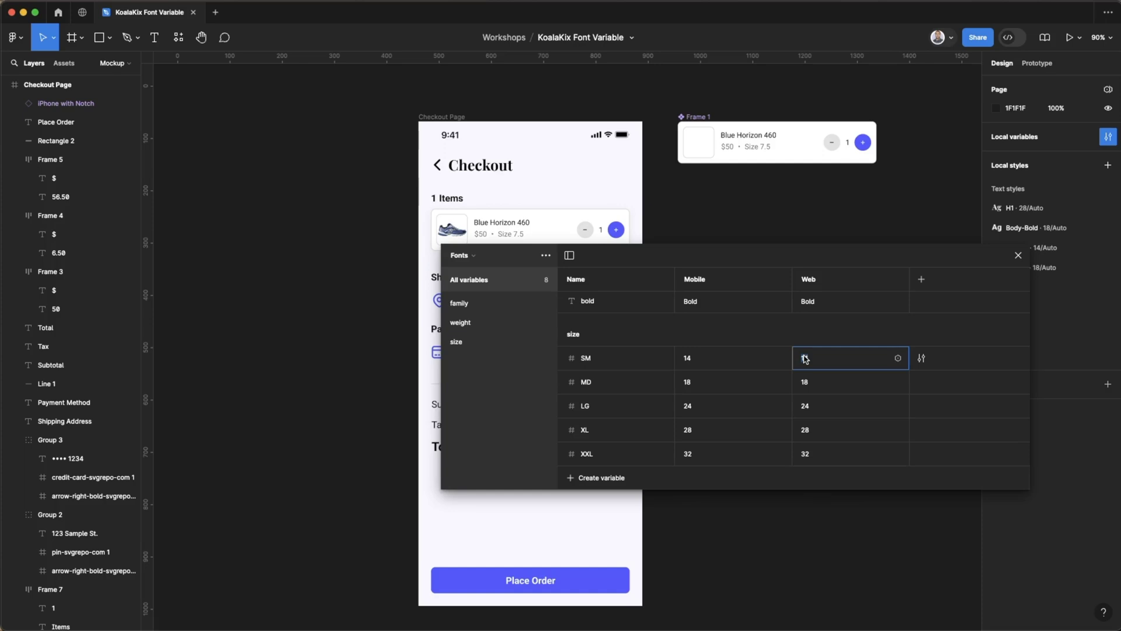
{"action": "left_click", "coordinate": [806, 390]}
{"action": "left_click", "coordinate": [807, 390]}
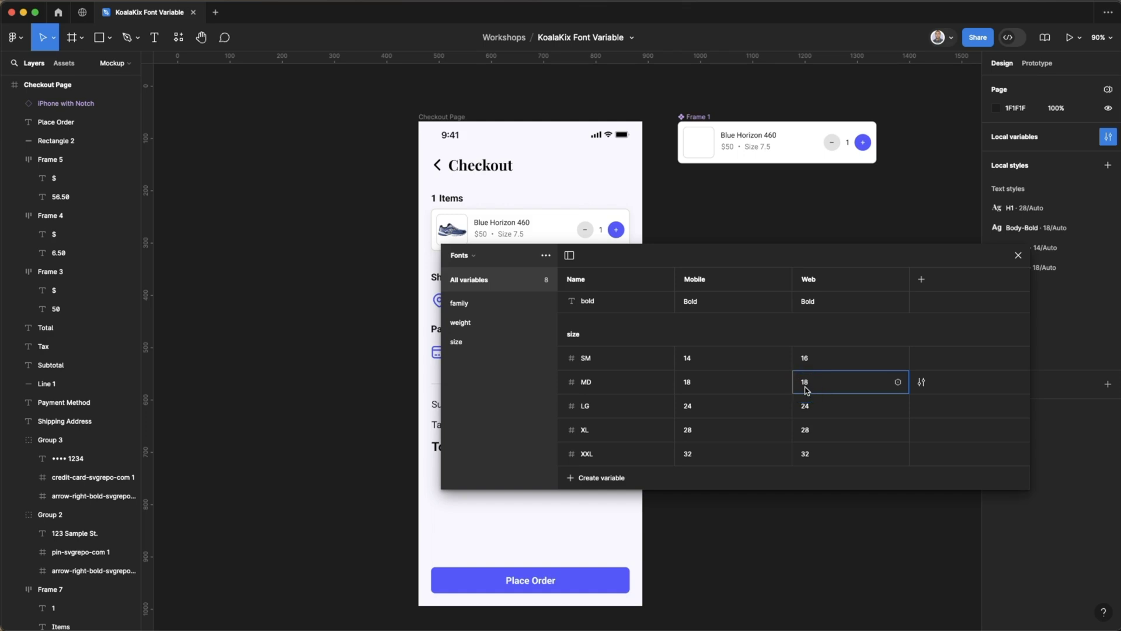
{"action": "key", "text": "BackSpace"}
{"action": "key", "text": "BackSpace"}
{"action": "type", "text": "20"}
{"action": "left_click", "coordinate": [806, 407]}
{"action": "type", "text": "28"}
{"action": "left_click", "coordinate": [806, 430]}
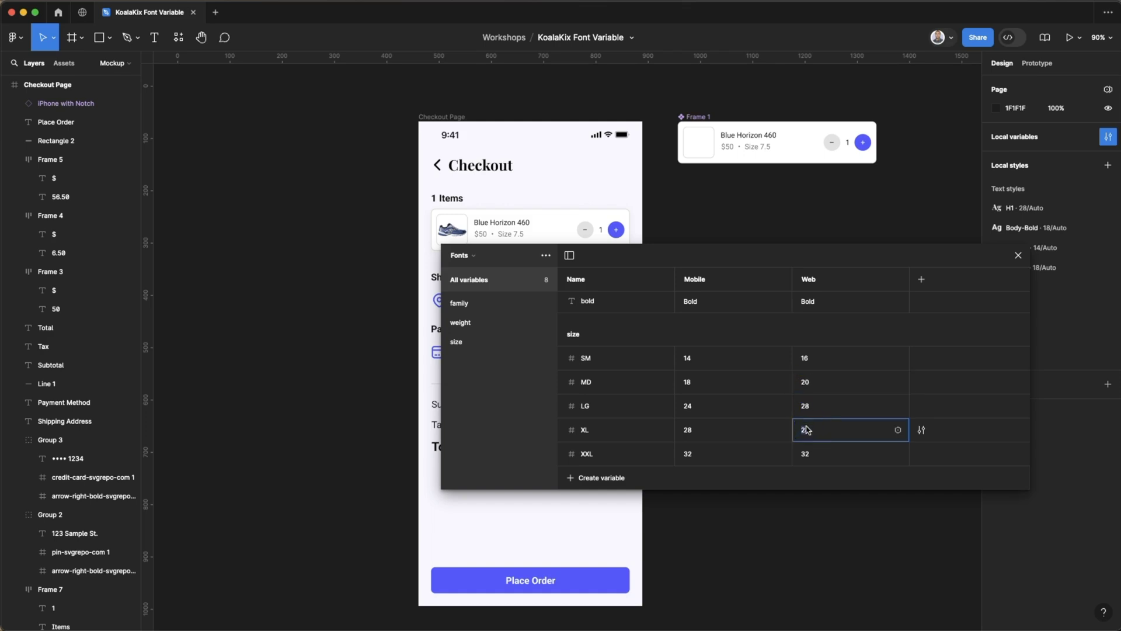
{"action": "type", "text": "3"}
{"action": "left_click", "coordinate": [1017, 255]}
{"action": "scroll", "coordinate": [714, 313], "scroll_direction": "down", "scroll_amount": 5}
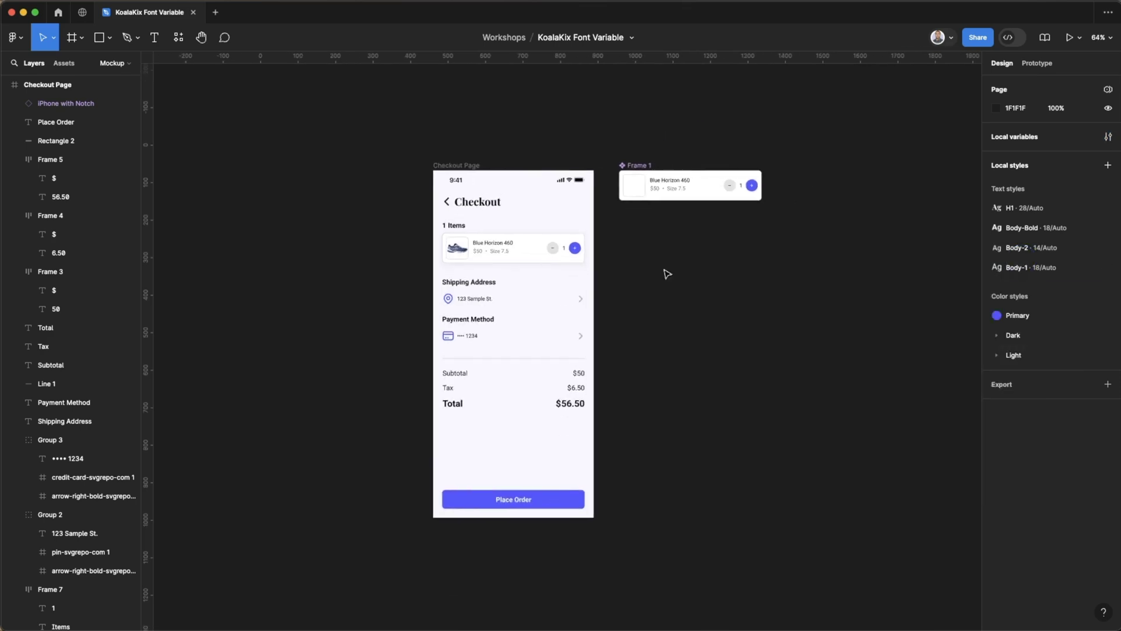
Step: Move Checkout Page to X 156 and Frame 1 to X 1515, then widen Checkout Page to 1246
{"action": "left_click", "coordinate": [474, 167]}
{"action": "left_click_drag", "start_coordinate": [474, 167], "coordinate": [380, 166]}
{"action": "left_click_drag", "start_coordinate": [740, 167], "coordinate": [950, 168]}
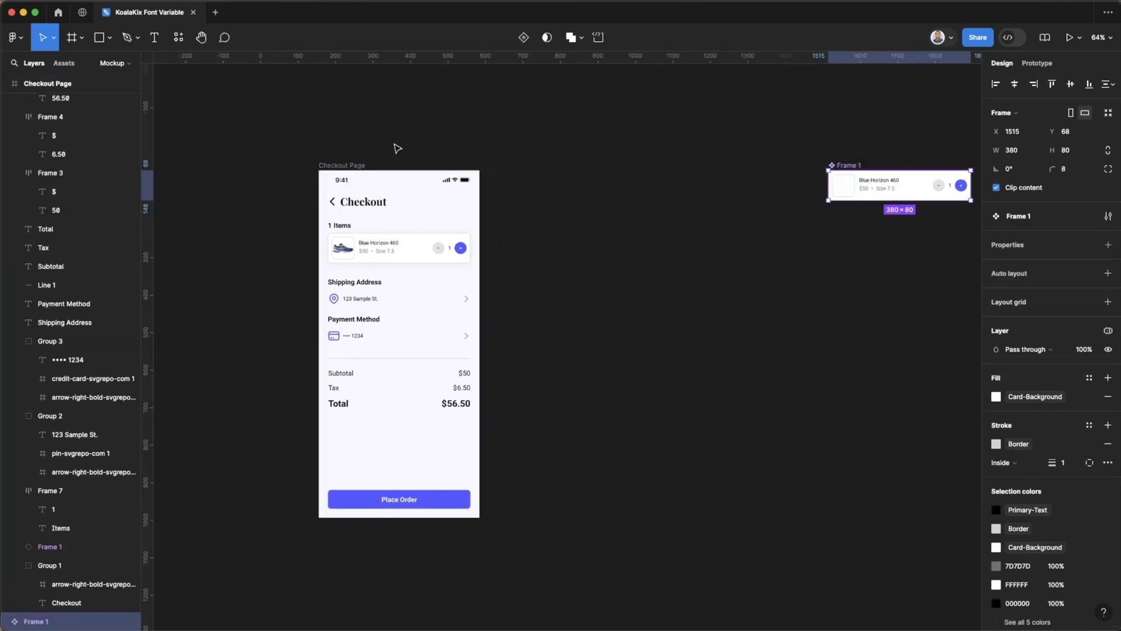
{"action": "left_click", "coordinate": [343, 166]}
{"action": "left_click_drag", "start_coordinate": [482, 337], "coordinate": [674, 286]}
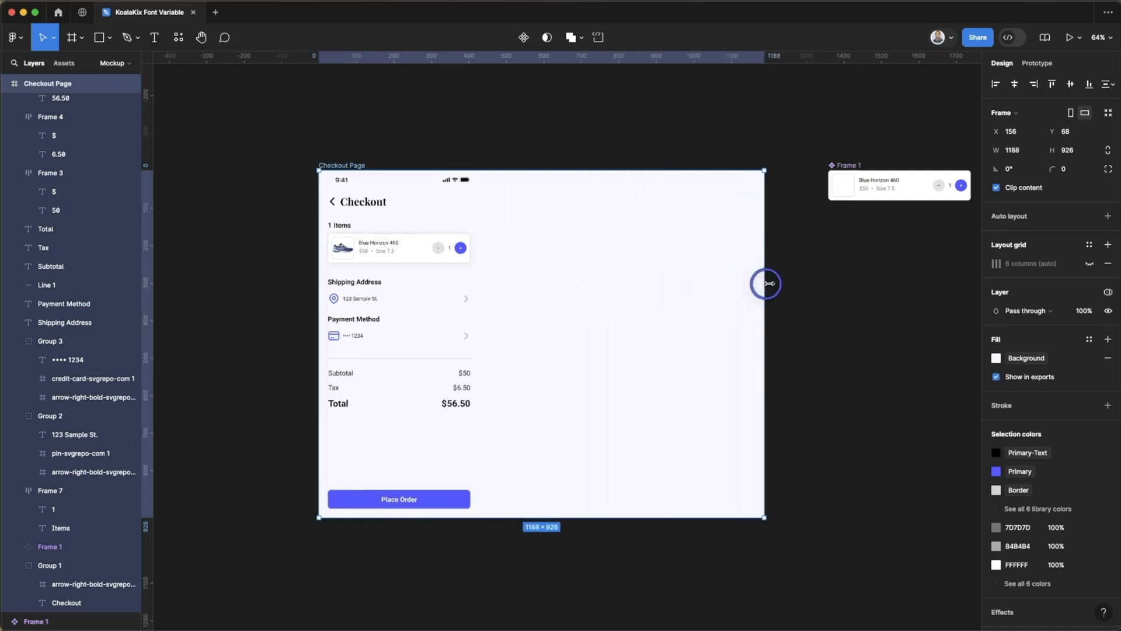
{"action": "left_click_drag", "start_coordinate": [768, 284], "coordinate": [786, 284]}
Step: Delete the iPhone status bar, shift the page content slightly right, and reselect Checkout Page
{"action": "left_click", "coordinate": [463, 181]}
{"action": "key", "text": "Delete"}
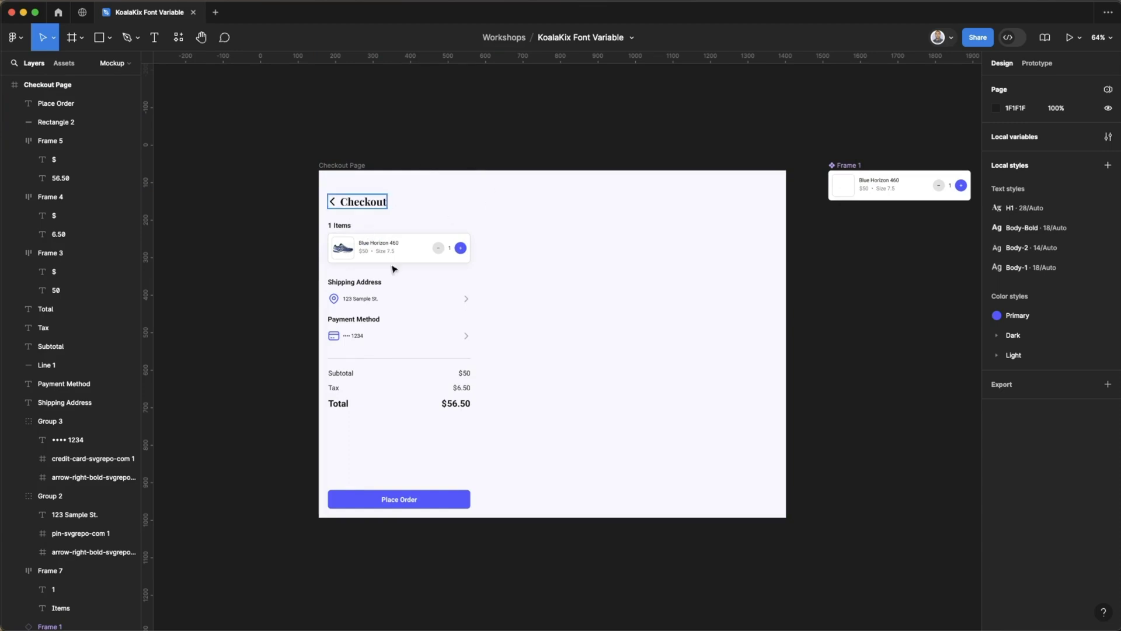
{"action": "key", "text": "super+a"}
{"action": "left_click_drag", "start_coordinate": [386, 470], "coordinate": [398, 470]}
{"action": "left_click", "coordinate": [363, 155]}
{"action": "left_click", "coordinate": [353, 166]}
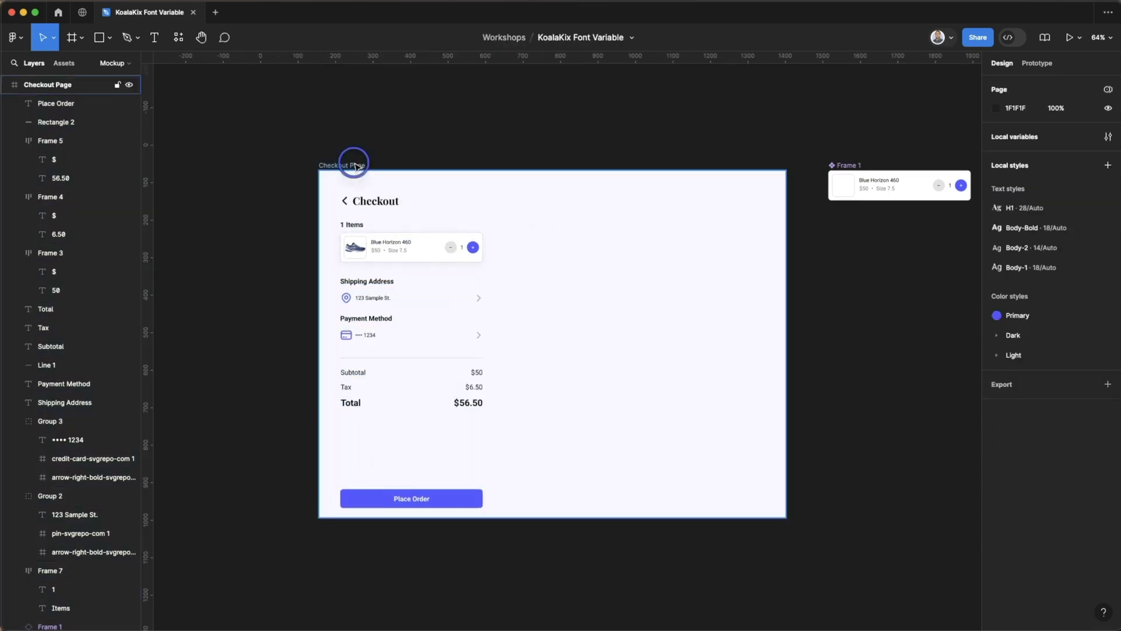
Step: Apply the Fonts collection's Web mode to the Checkout Page frame, then deselect it
{"action": "left_click", "coordinate": [1107, 292]}
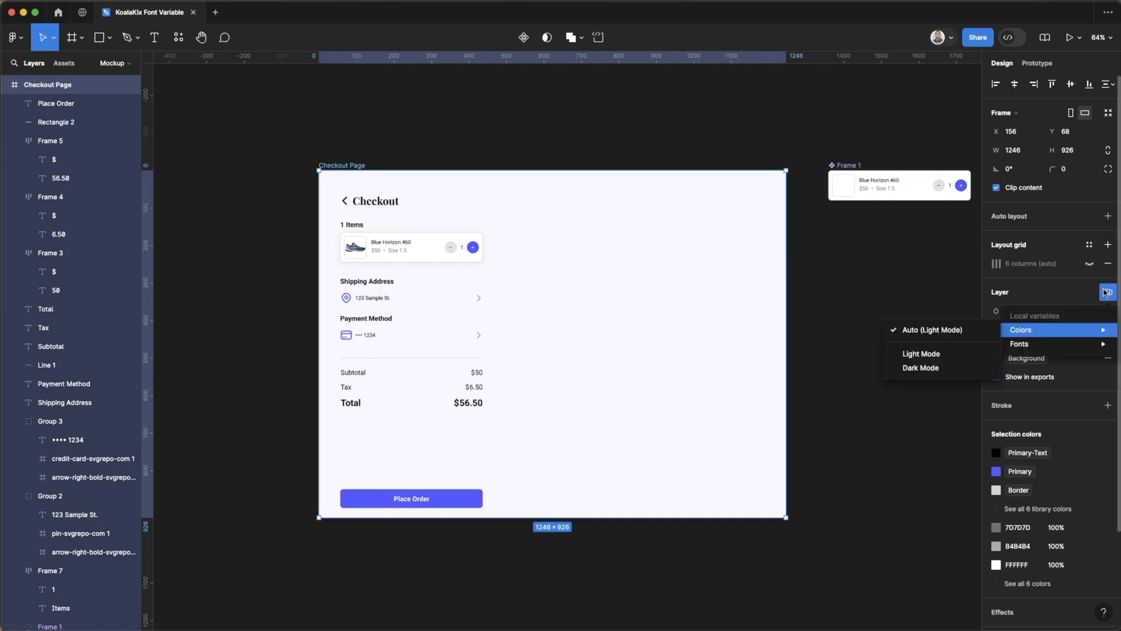
{"action": "left_click", "coordinate": [1108, 292]}
{"action": "left_click", "coordinate": [1108, 292]}
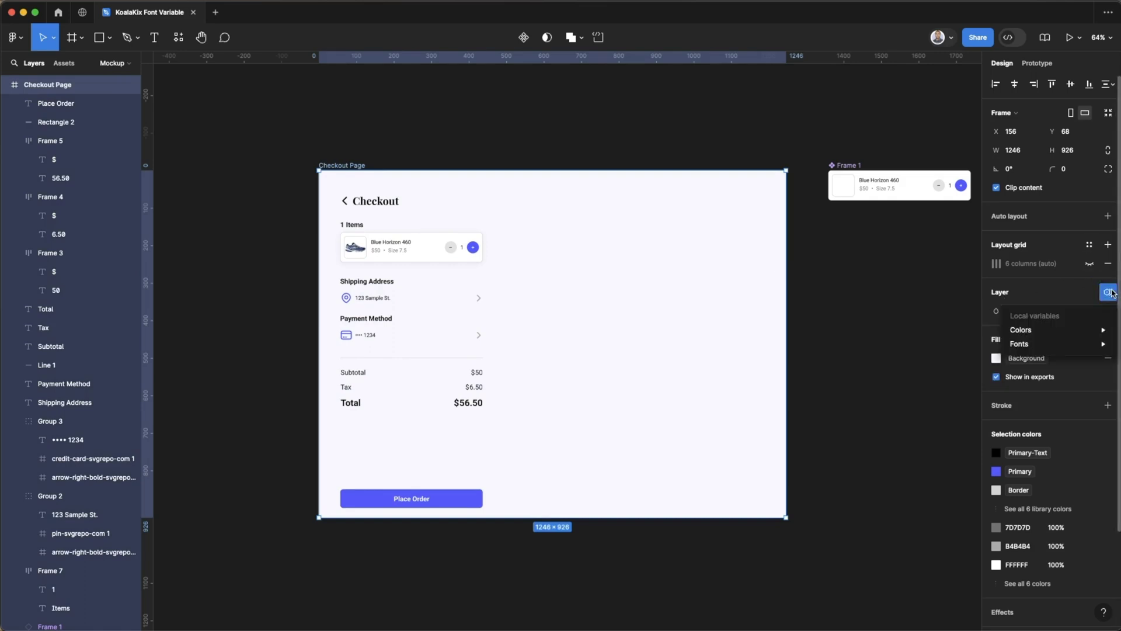
{"action": "mouse_move", "coordinate": [1064, 331]}
{"action": "mouse_move", "coordinate": [1024, 346]}
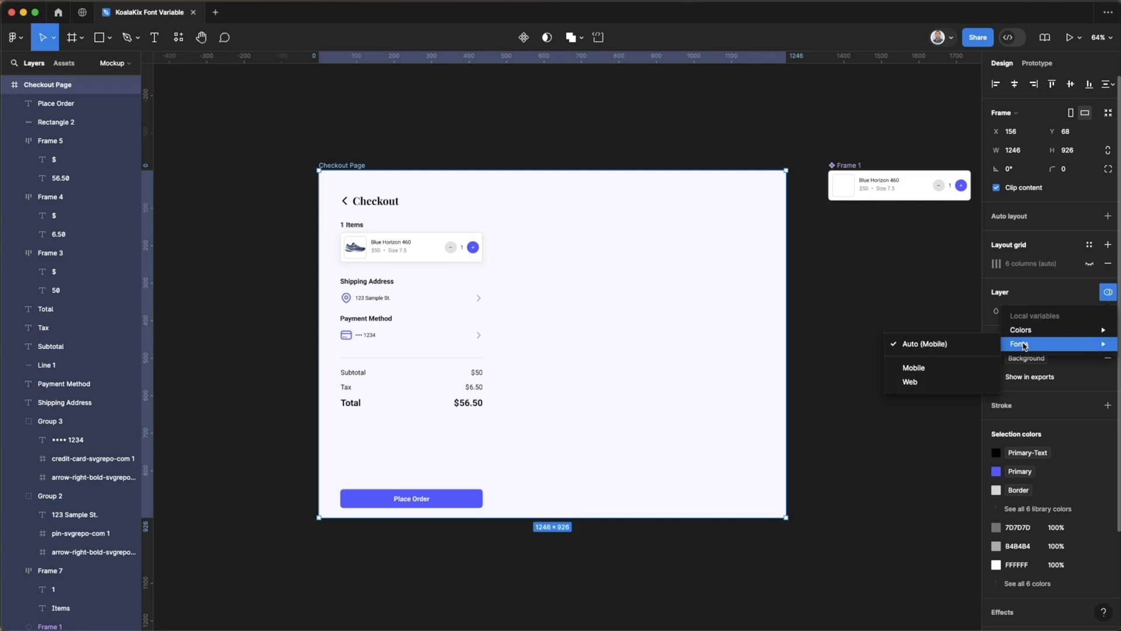
{"action": "left_click", "coordinate": [944, 381]}
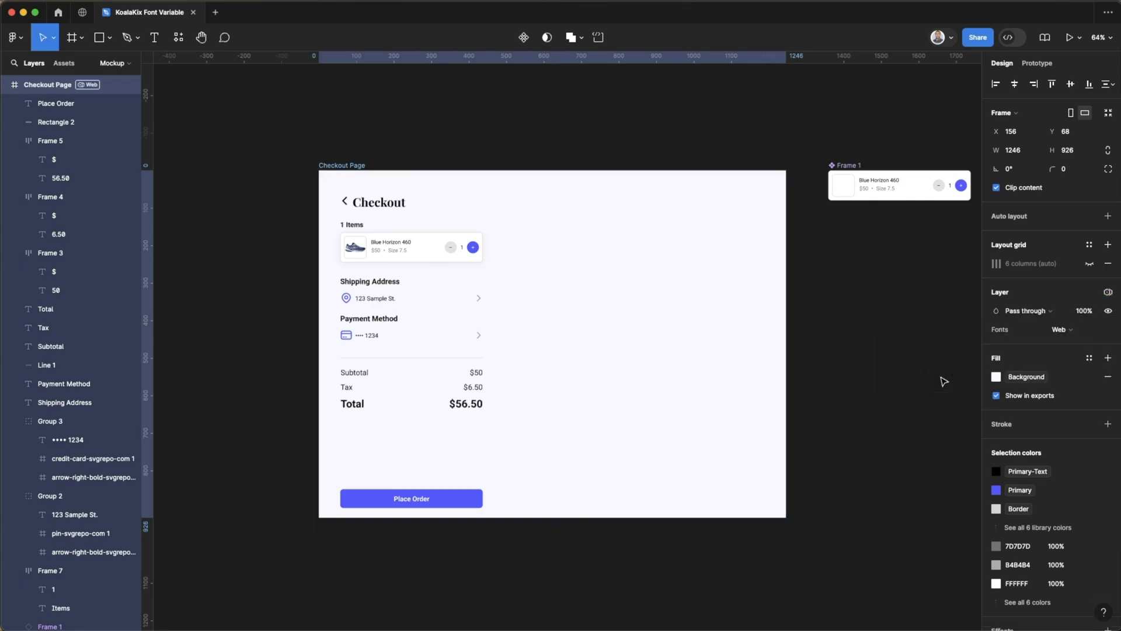
{"action": "scroll", "coordinate": [396, 285], "scroll_direction": "up", "scroll_amount": 5}
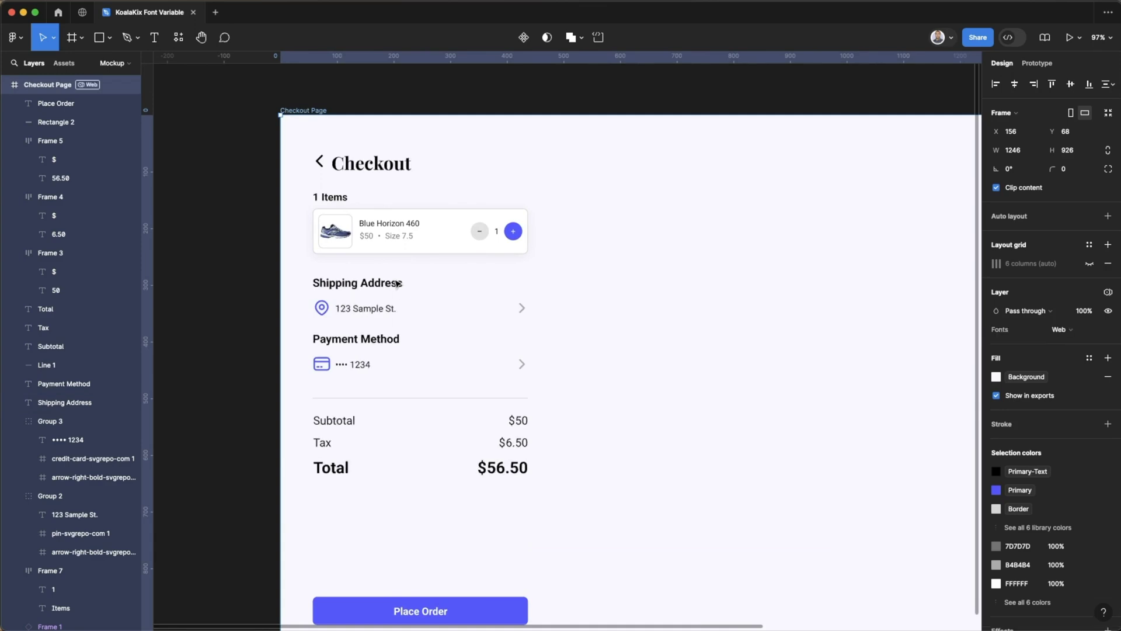
{"action": "scroll", "coordinate": [508, 288], "scroll_direction": "down", "scroll_amount": 3}
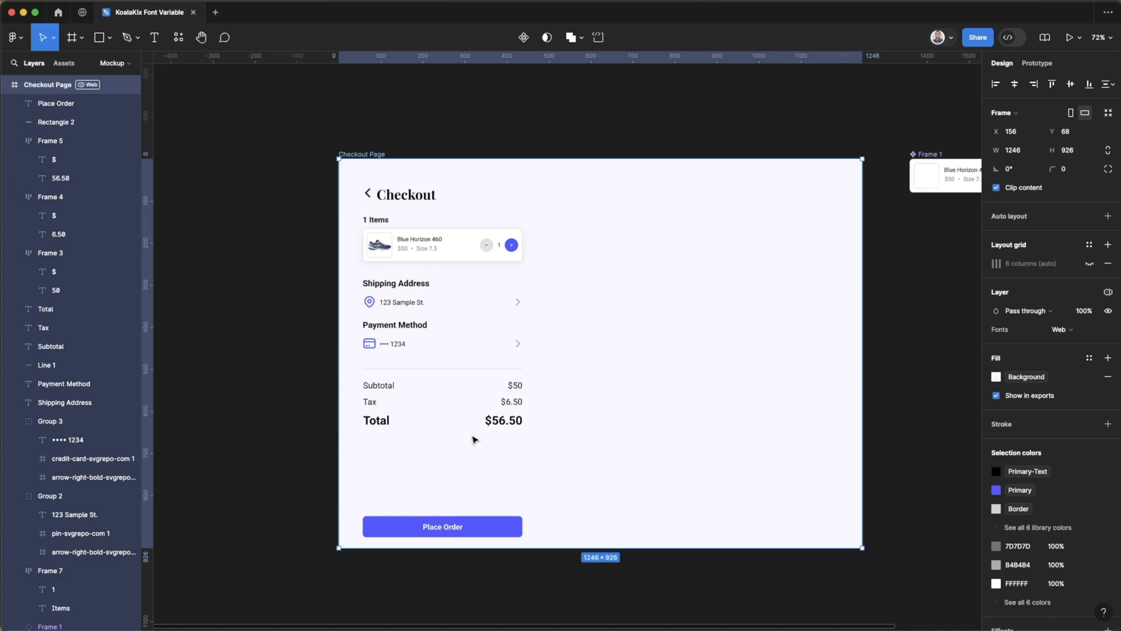
{"action": "left_click", "coordinate": [861, 366]}
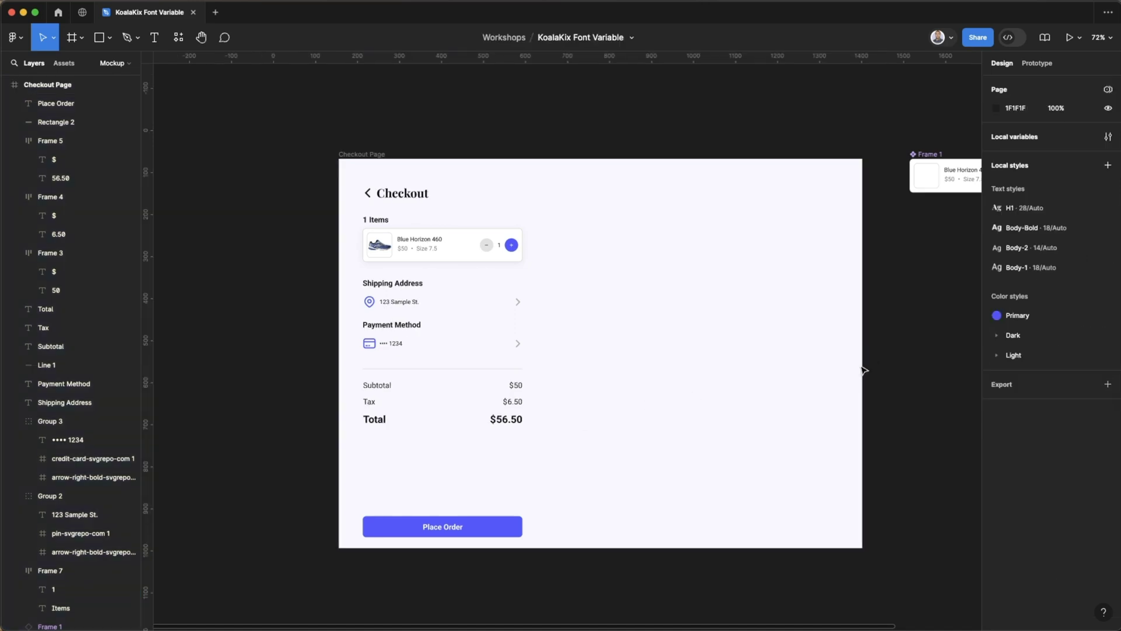